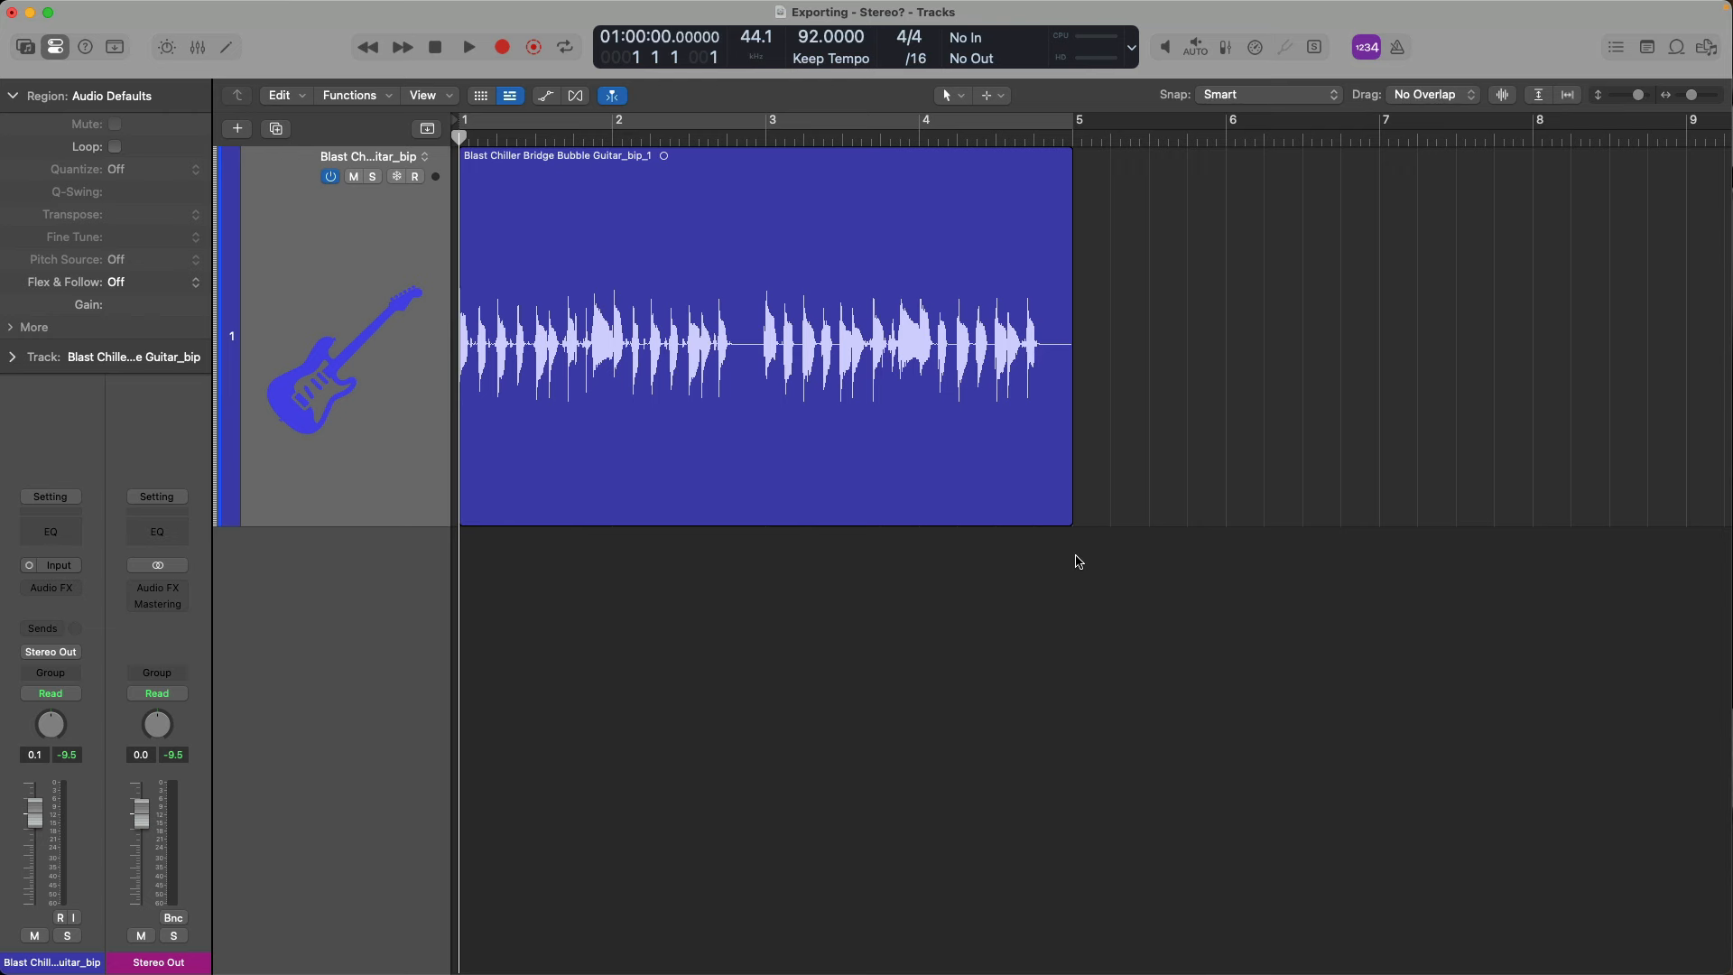
Step: Inspect the guitar region's waveform up close and play part of it, returning the playhead to the start
left_click_drag(1064, 500, 544, 197)
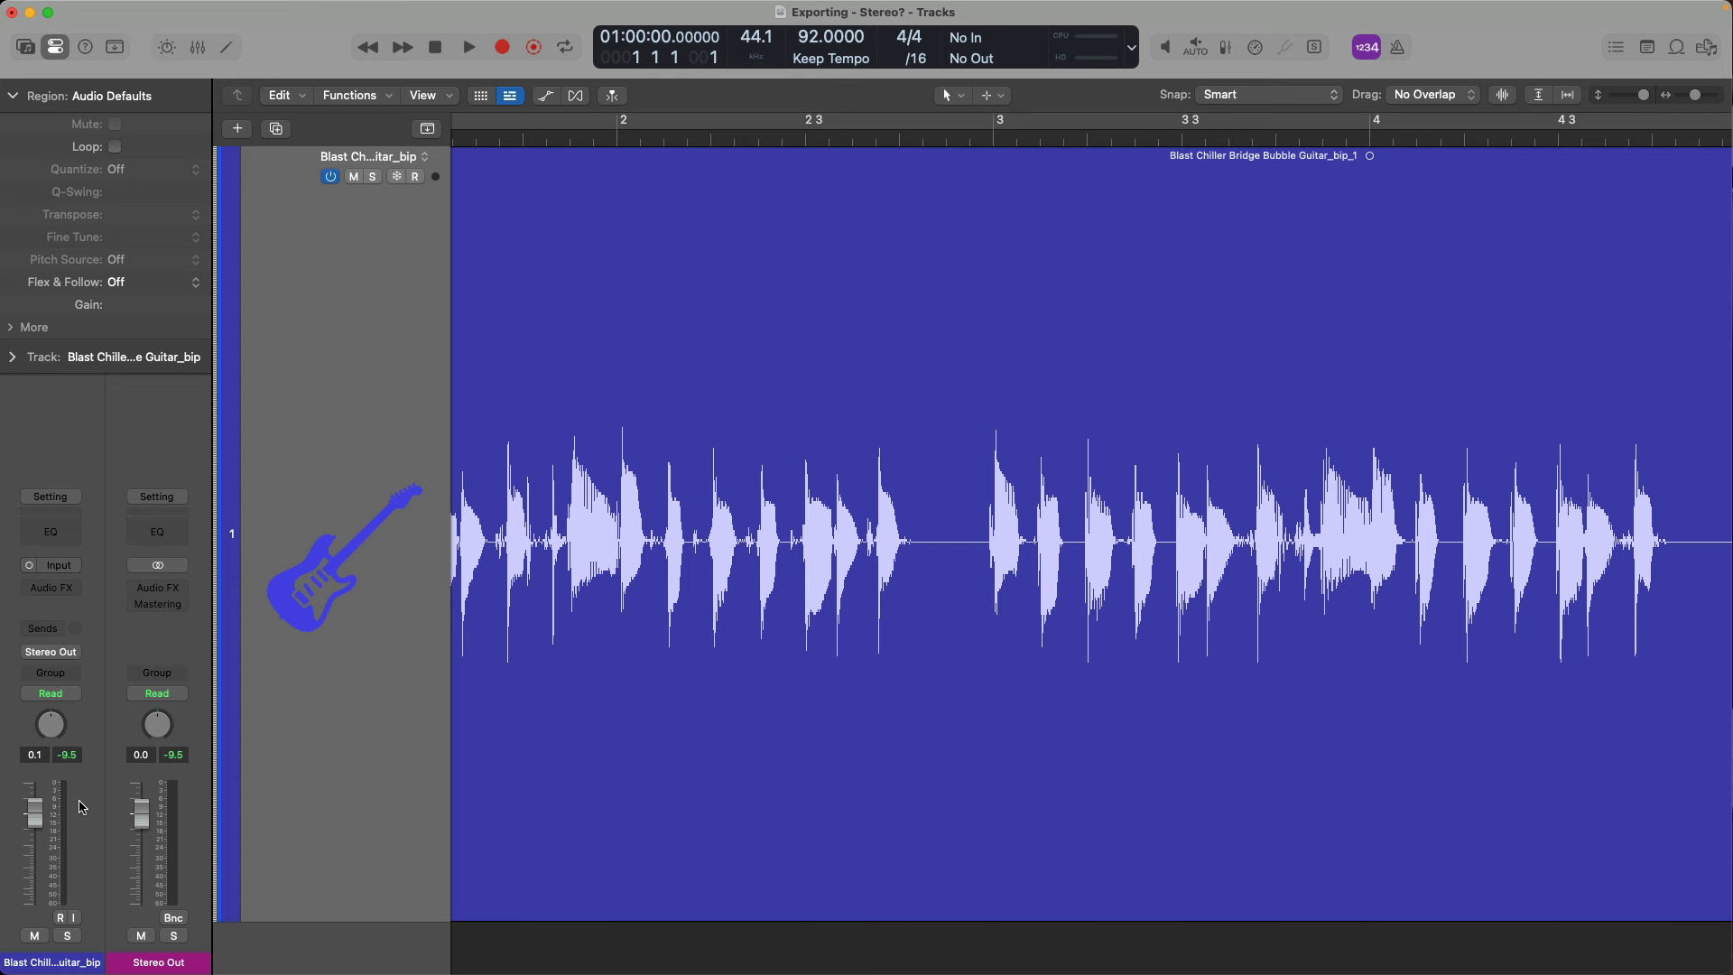
left_click(800, 446, "ctrl+alt")
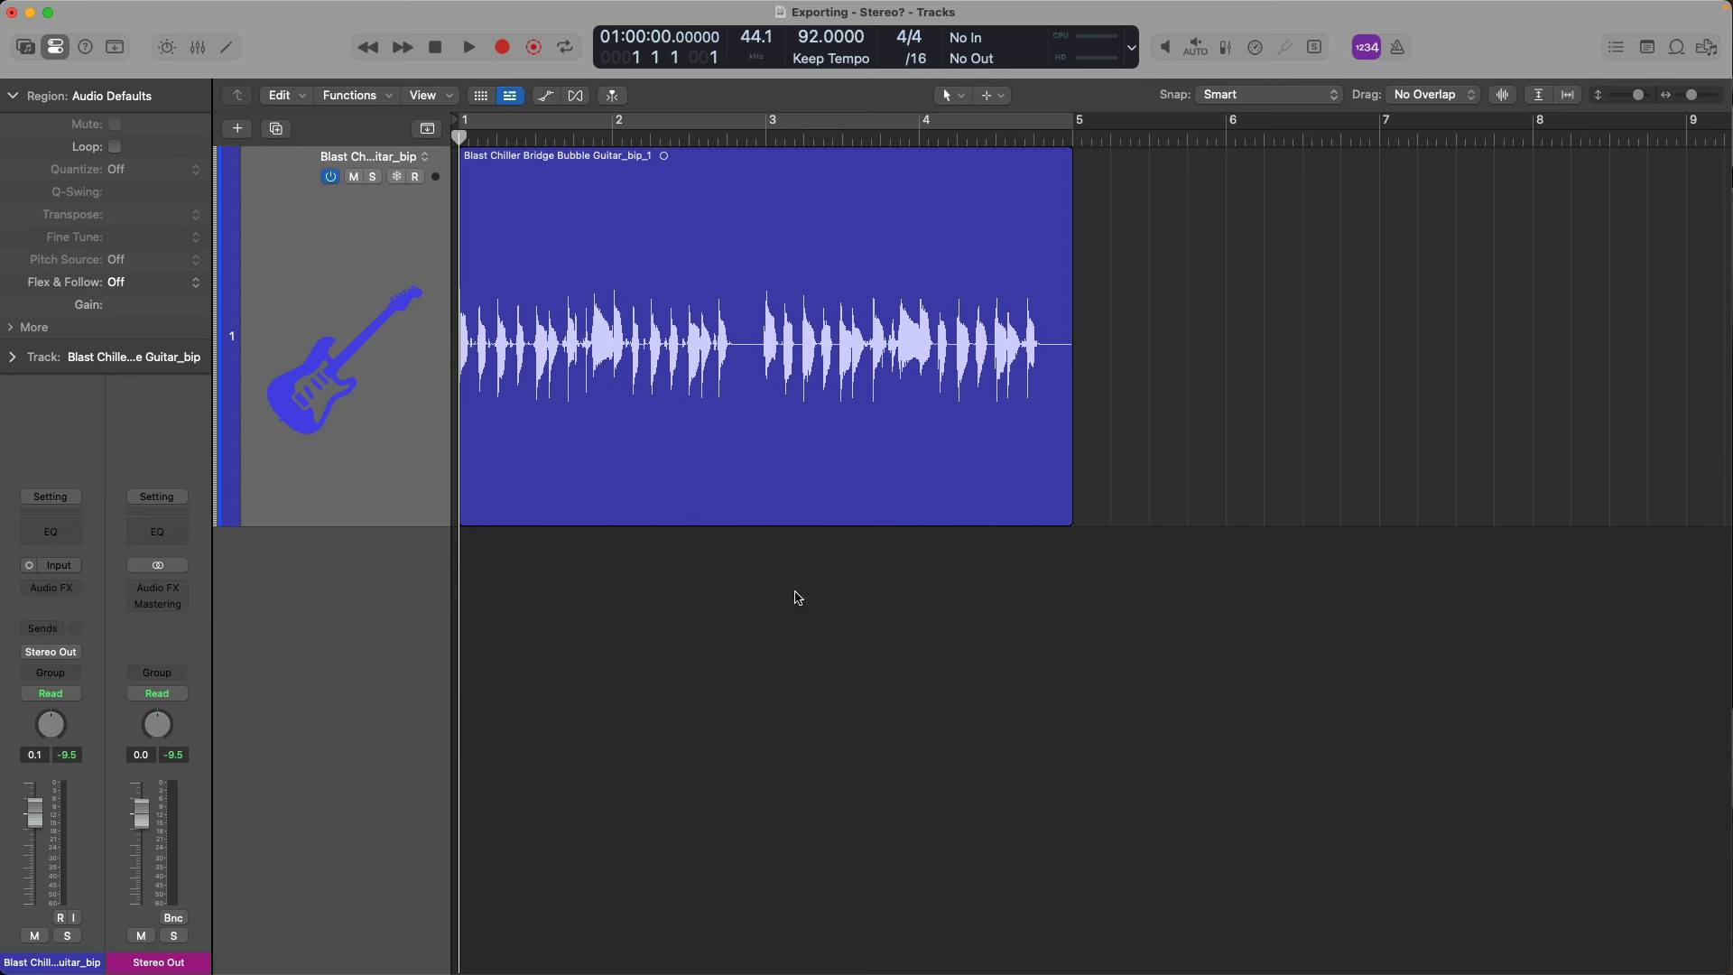
key("space")
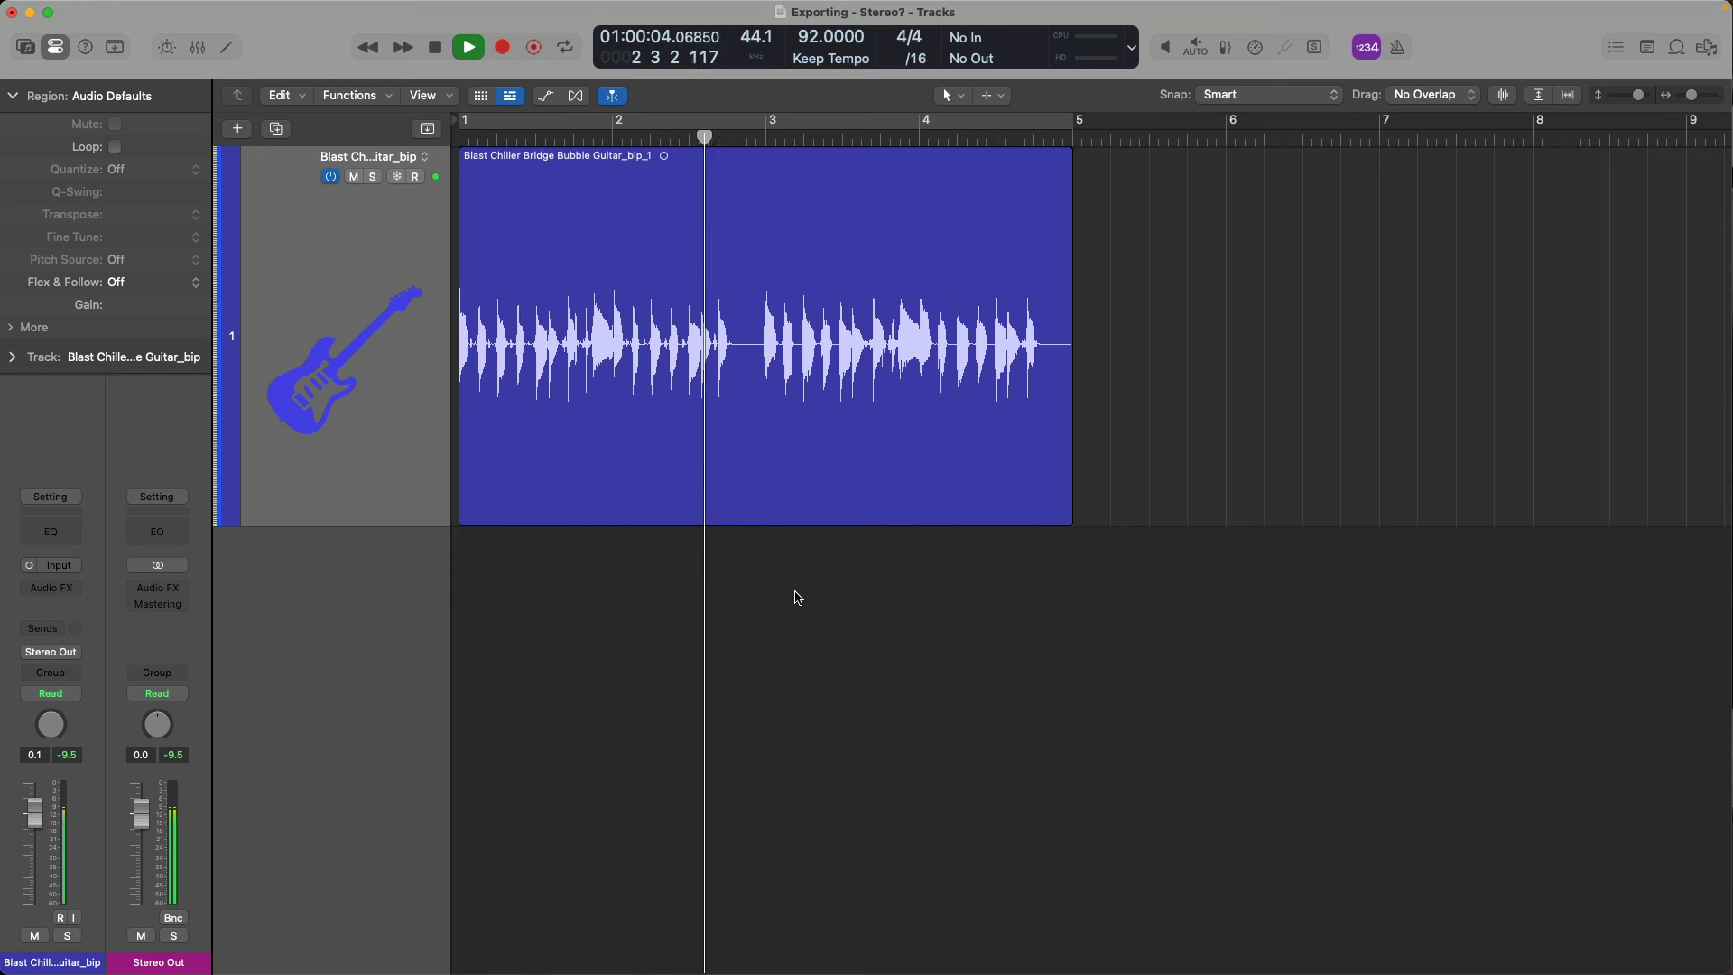
key("space")
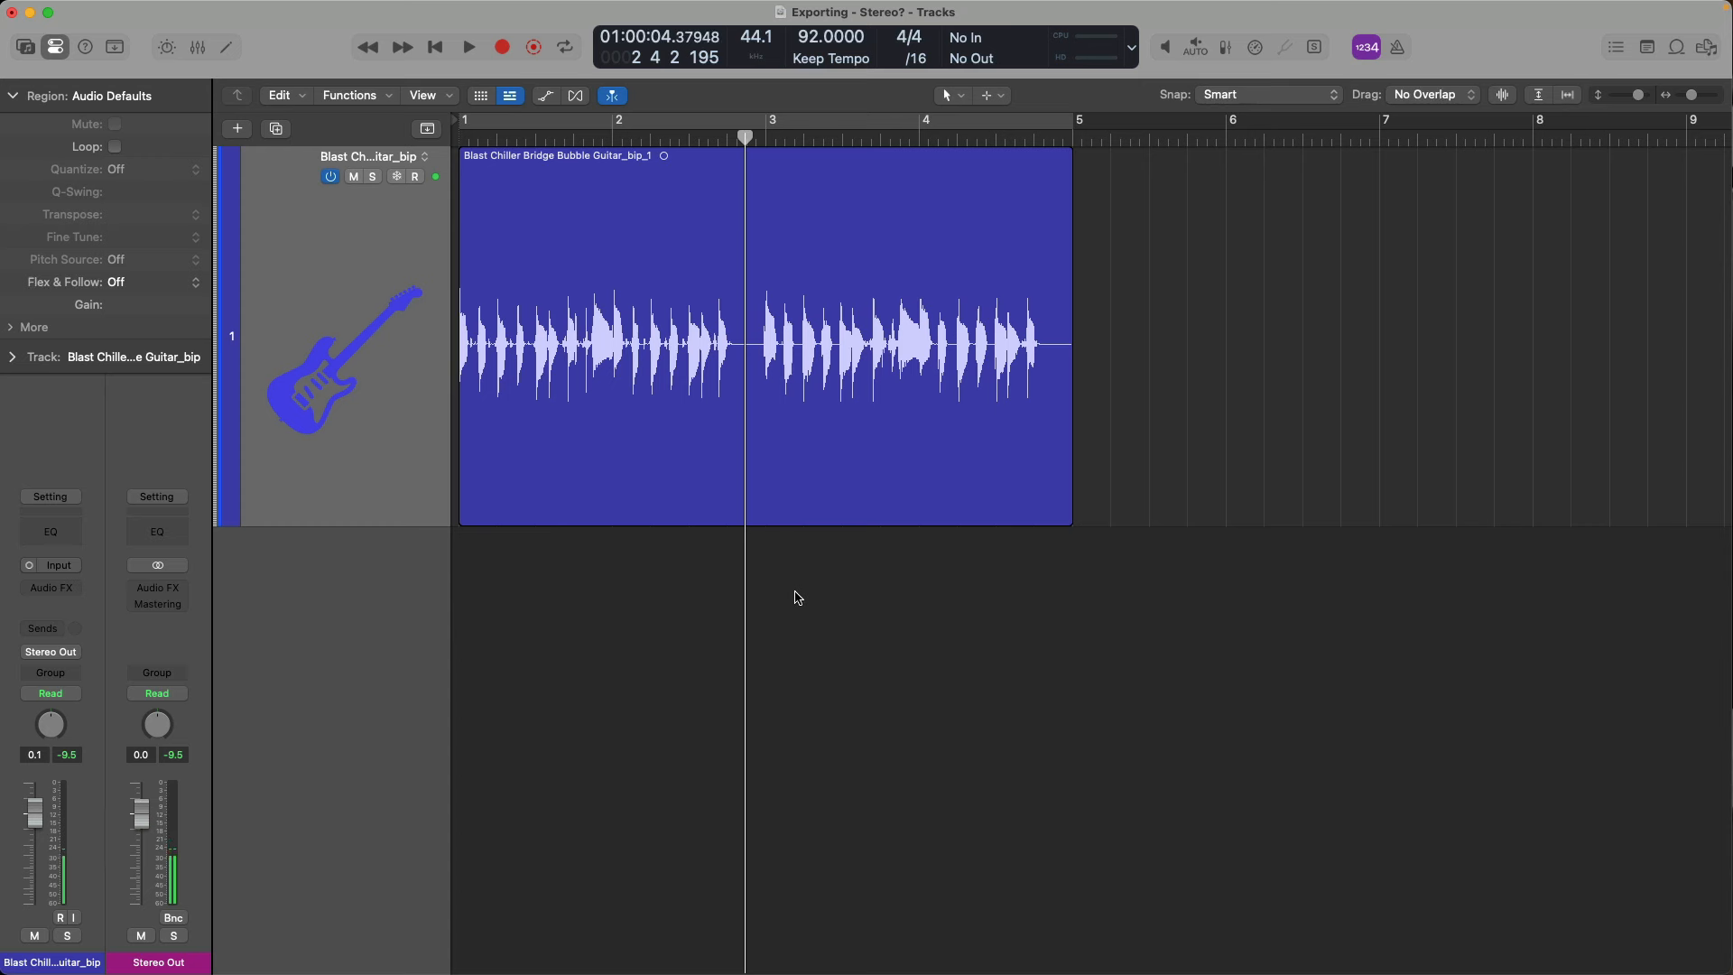
key("Return")
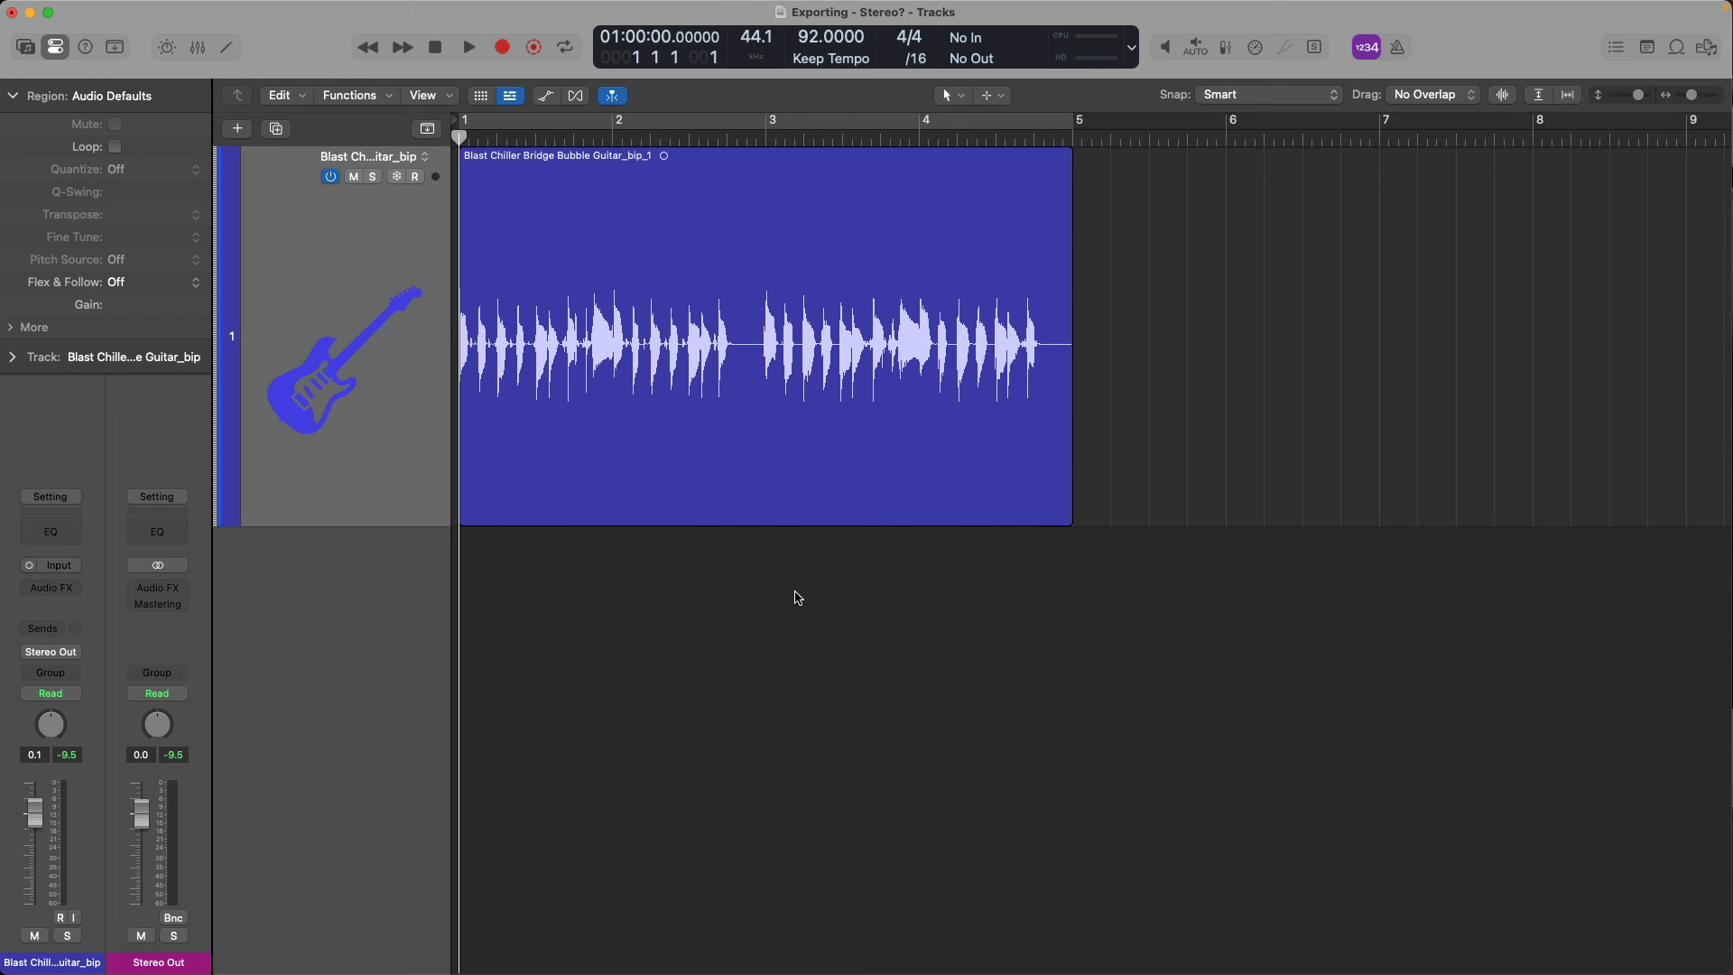
Step: Bounce the guitar track in place to a new track, with Normalize off and volume/pan automation excluded
left_click(802, 230)
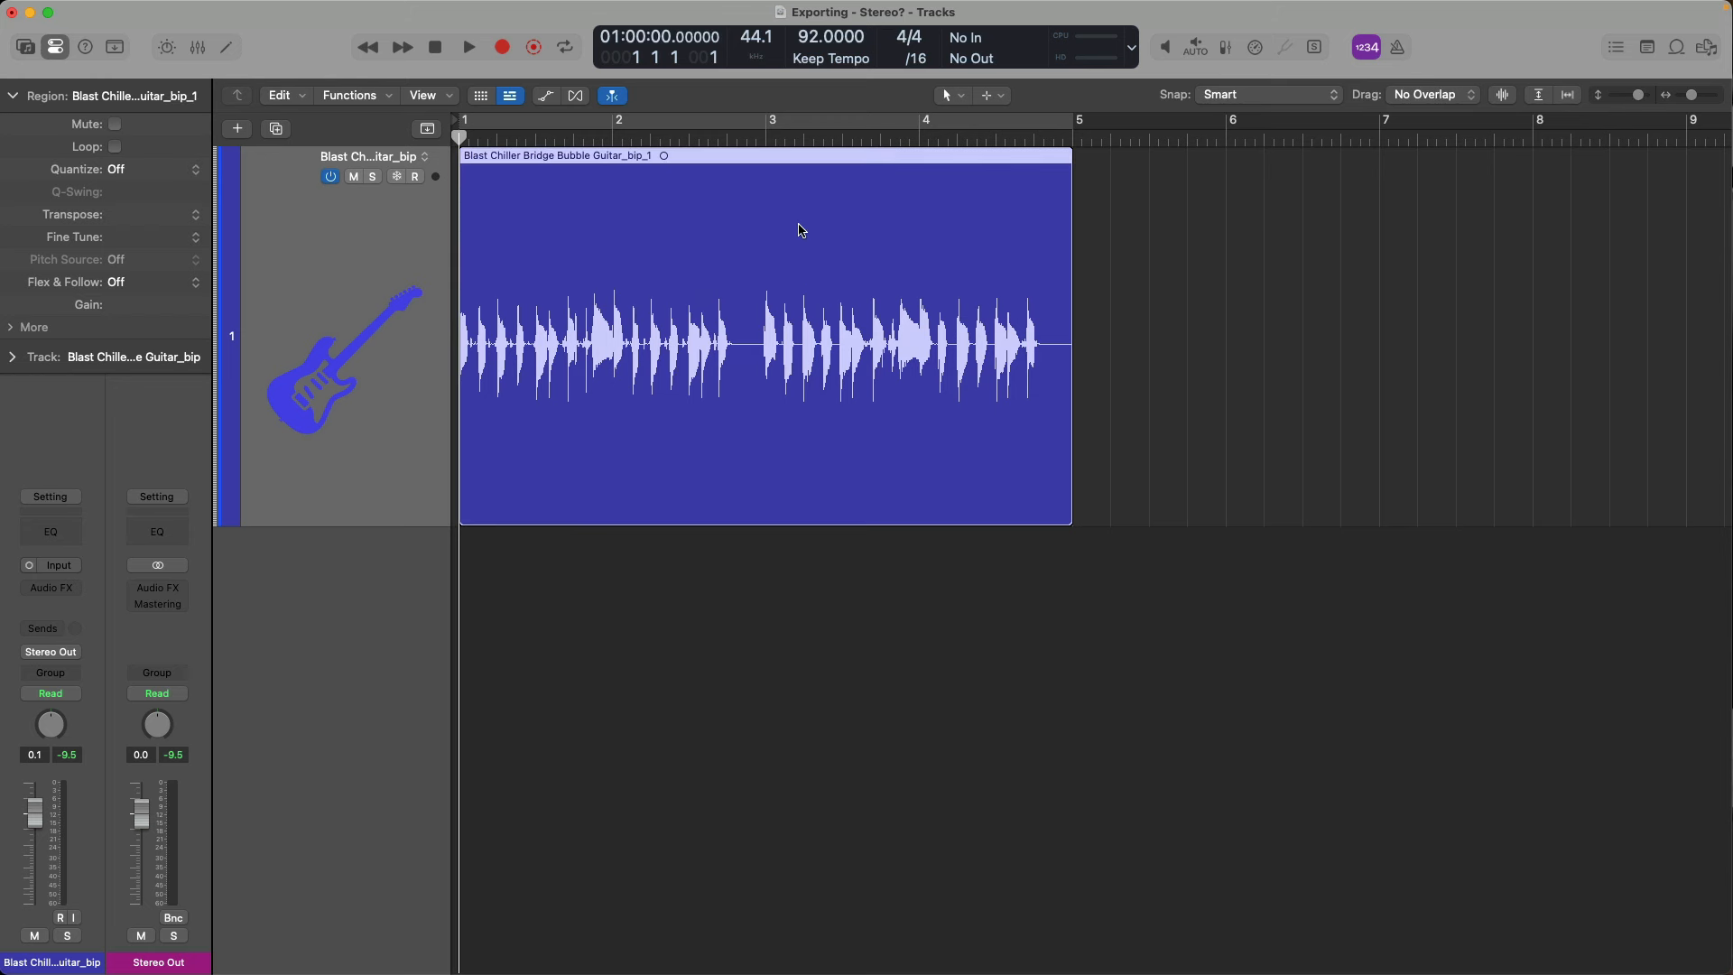
mouse_move(273, 2)
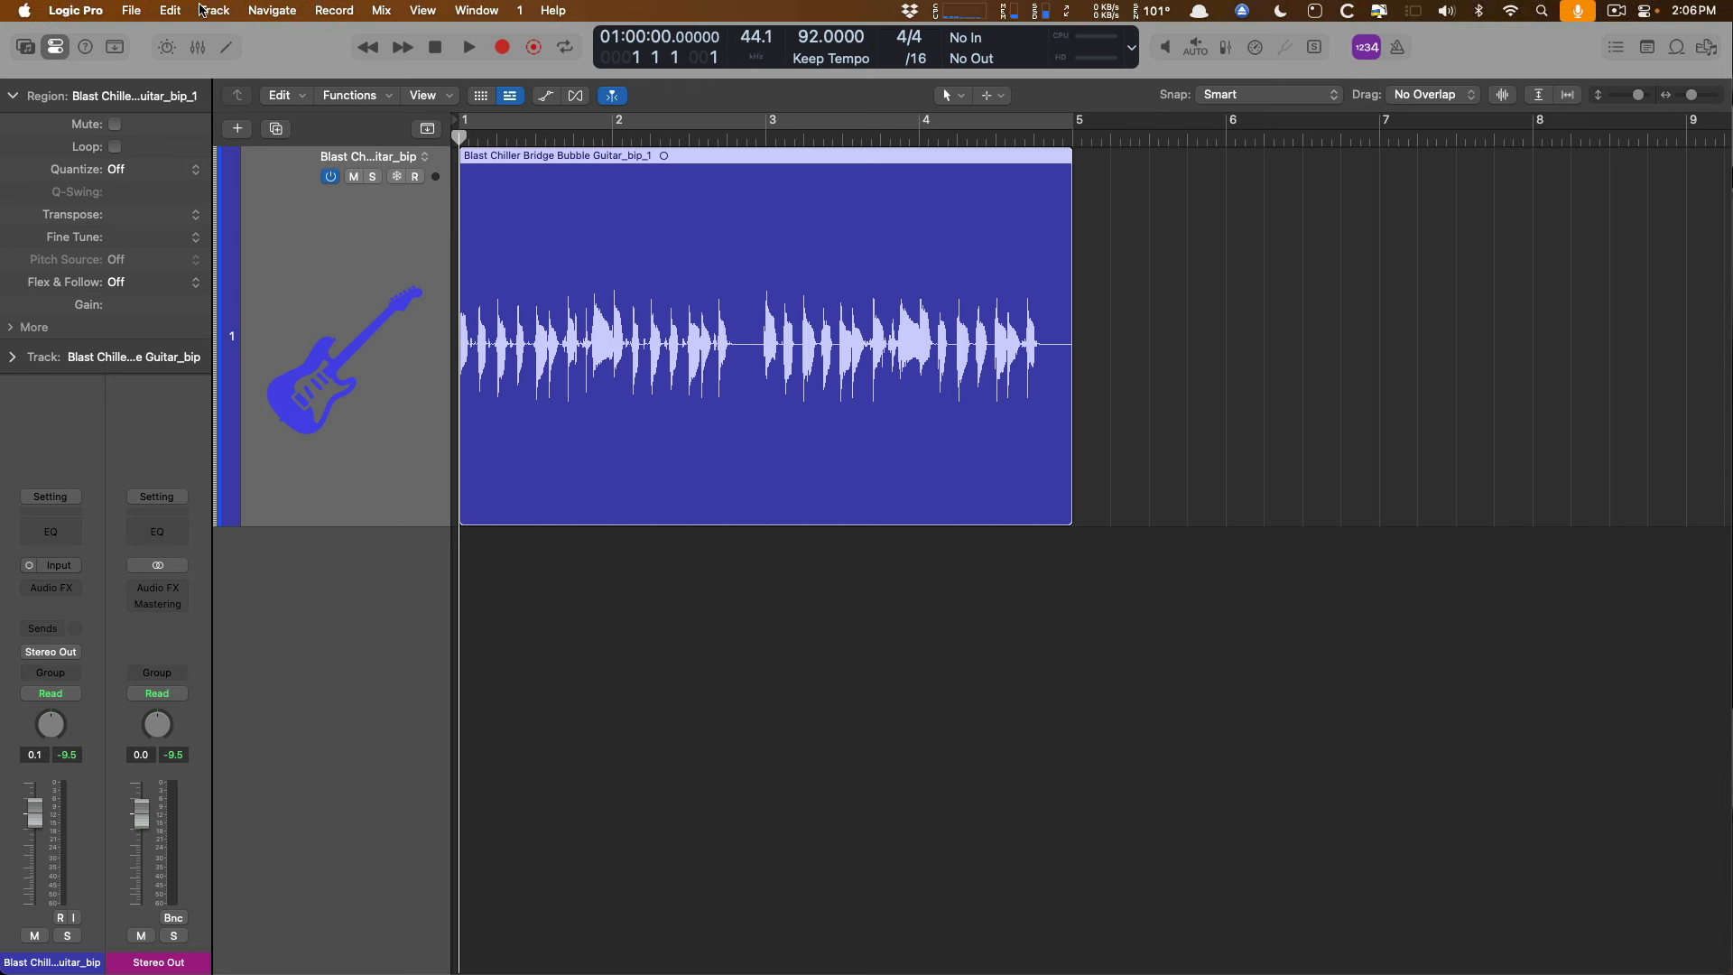
left_click(142, 11)
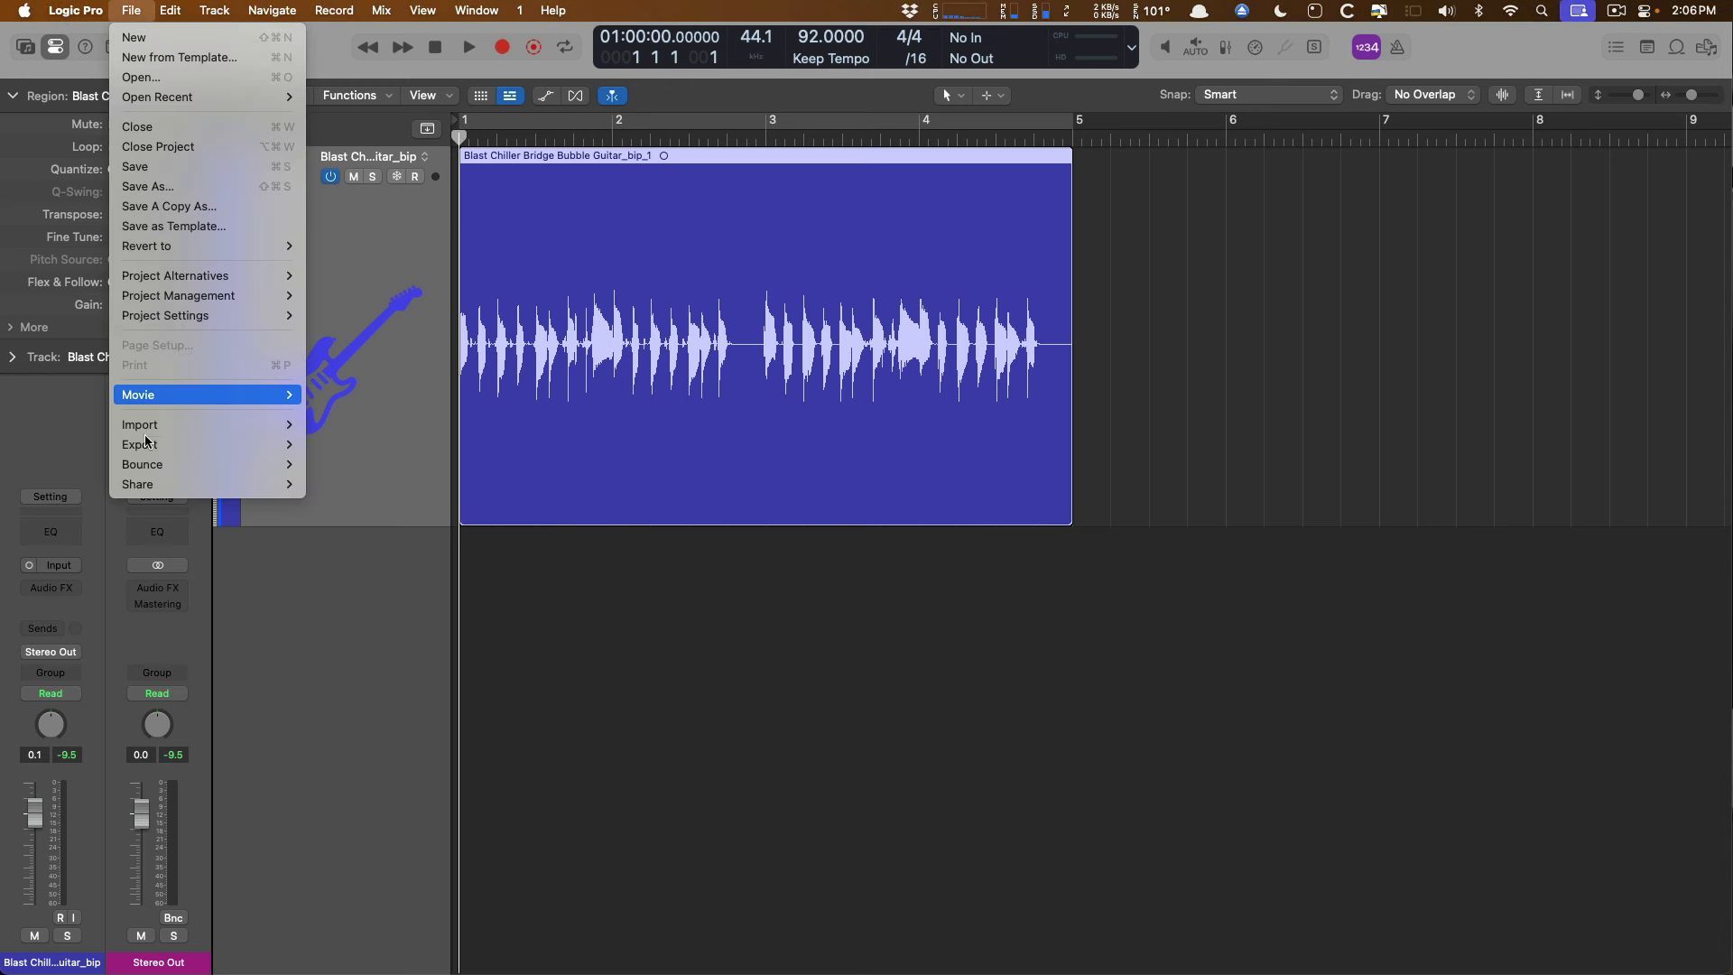
mouse_move(165, 473)
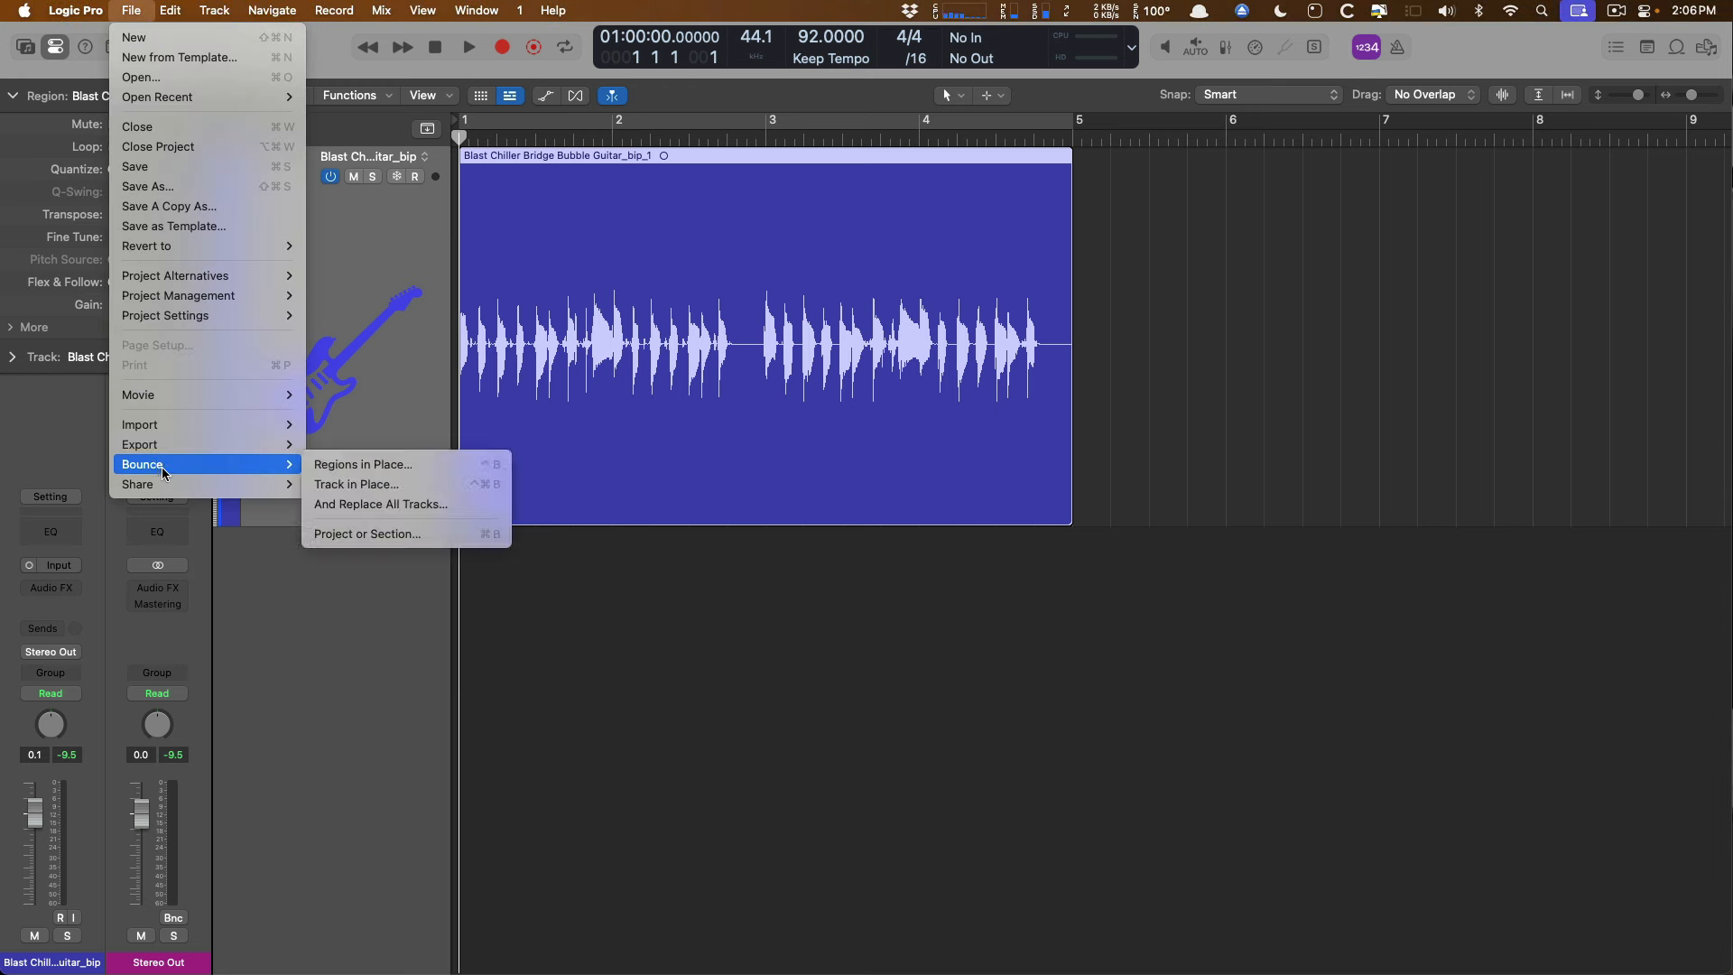
left_click(413, 484)
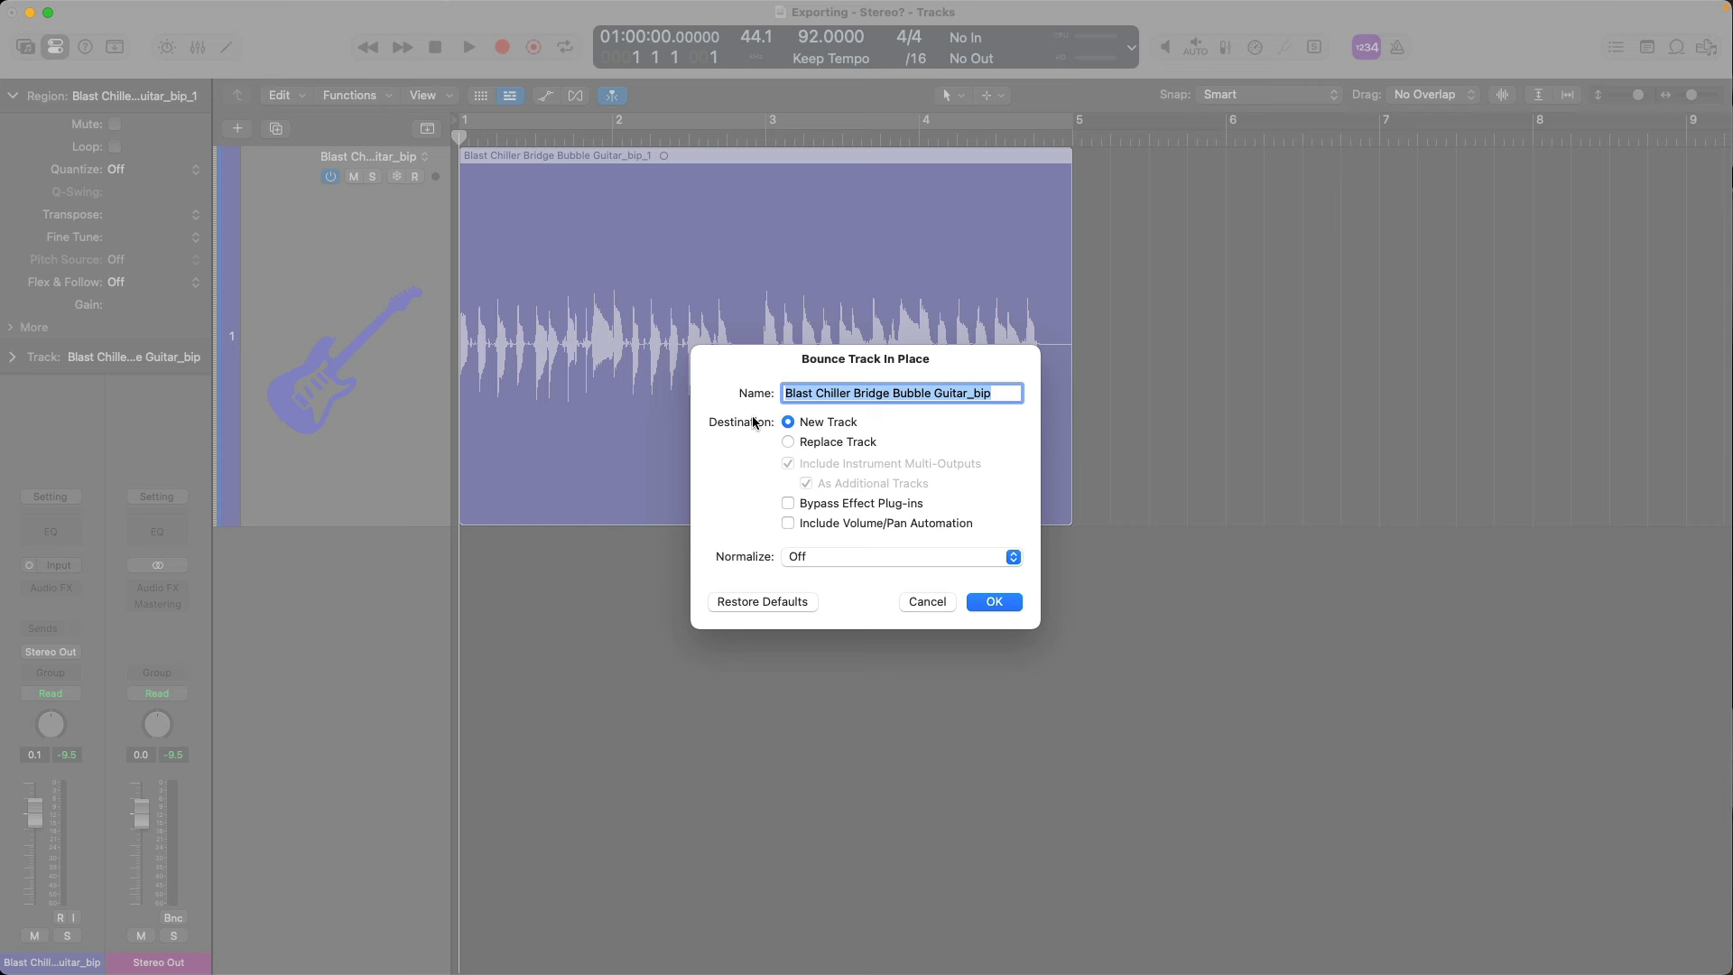
left_click(789, 525)
left_click(789, 526)
left_click(993, 602)
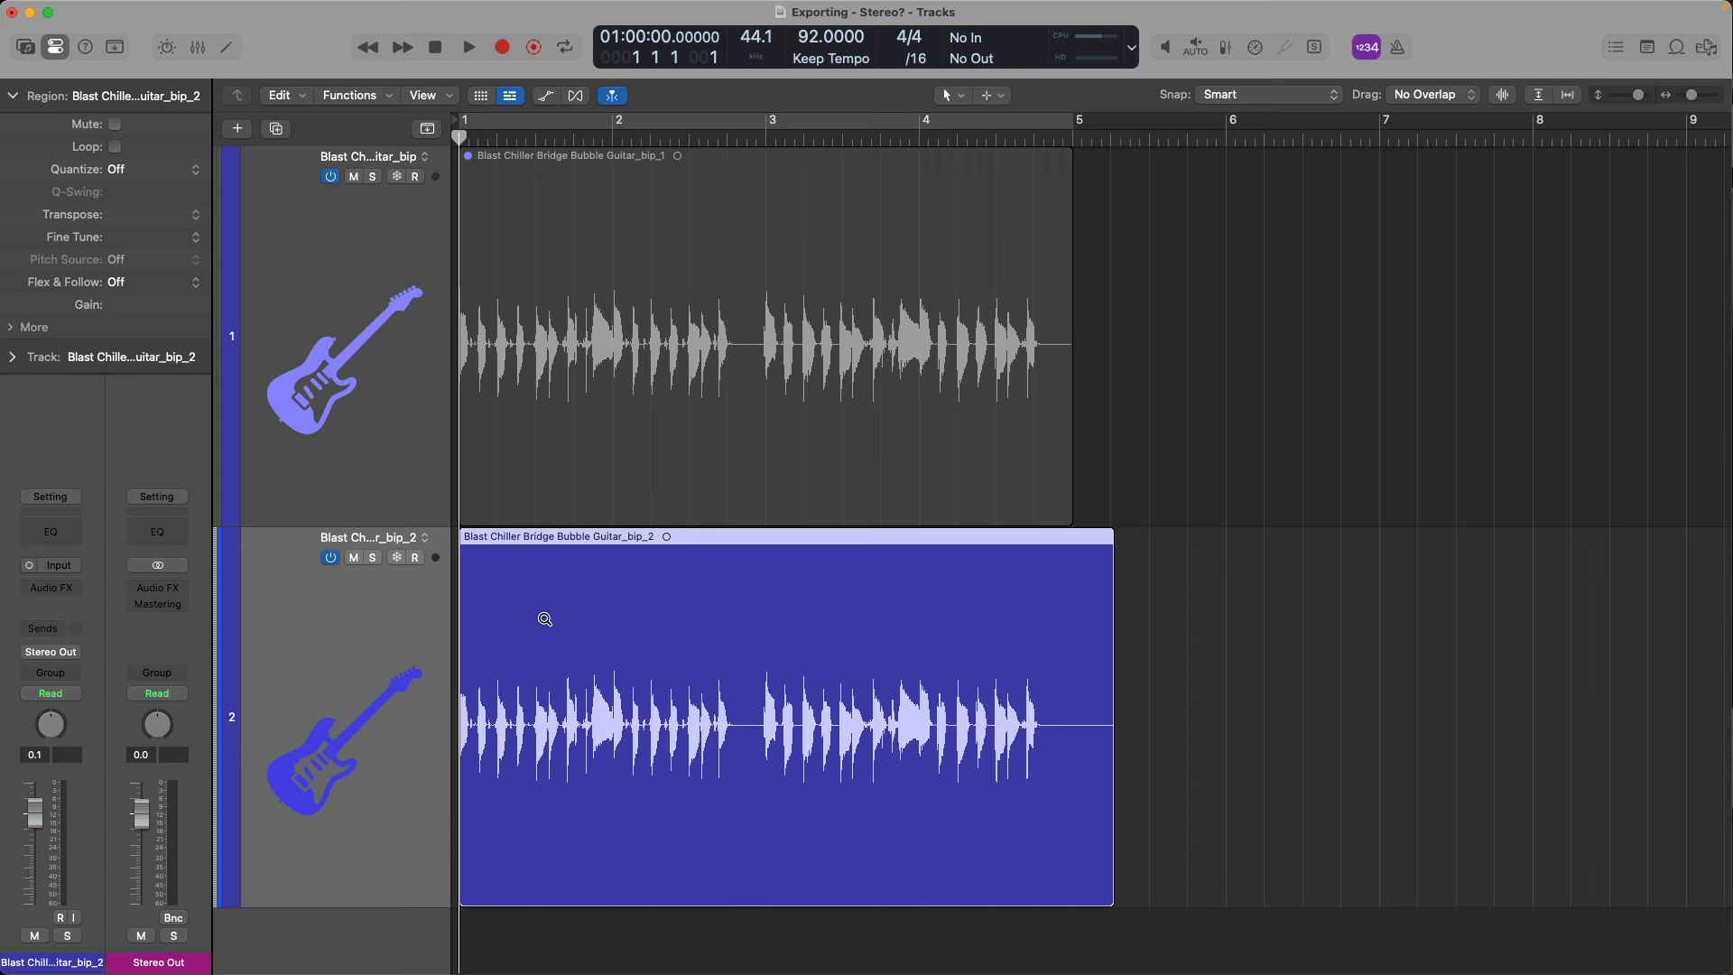
Step: Inspect the bounced guitar region's waveform on track 2 and play part of it, returning the playhead to the start
left_click_drag(532, 576, 960, 767)
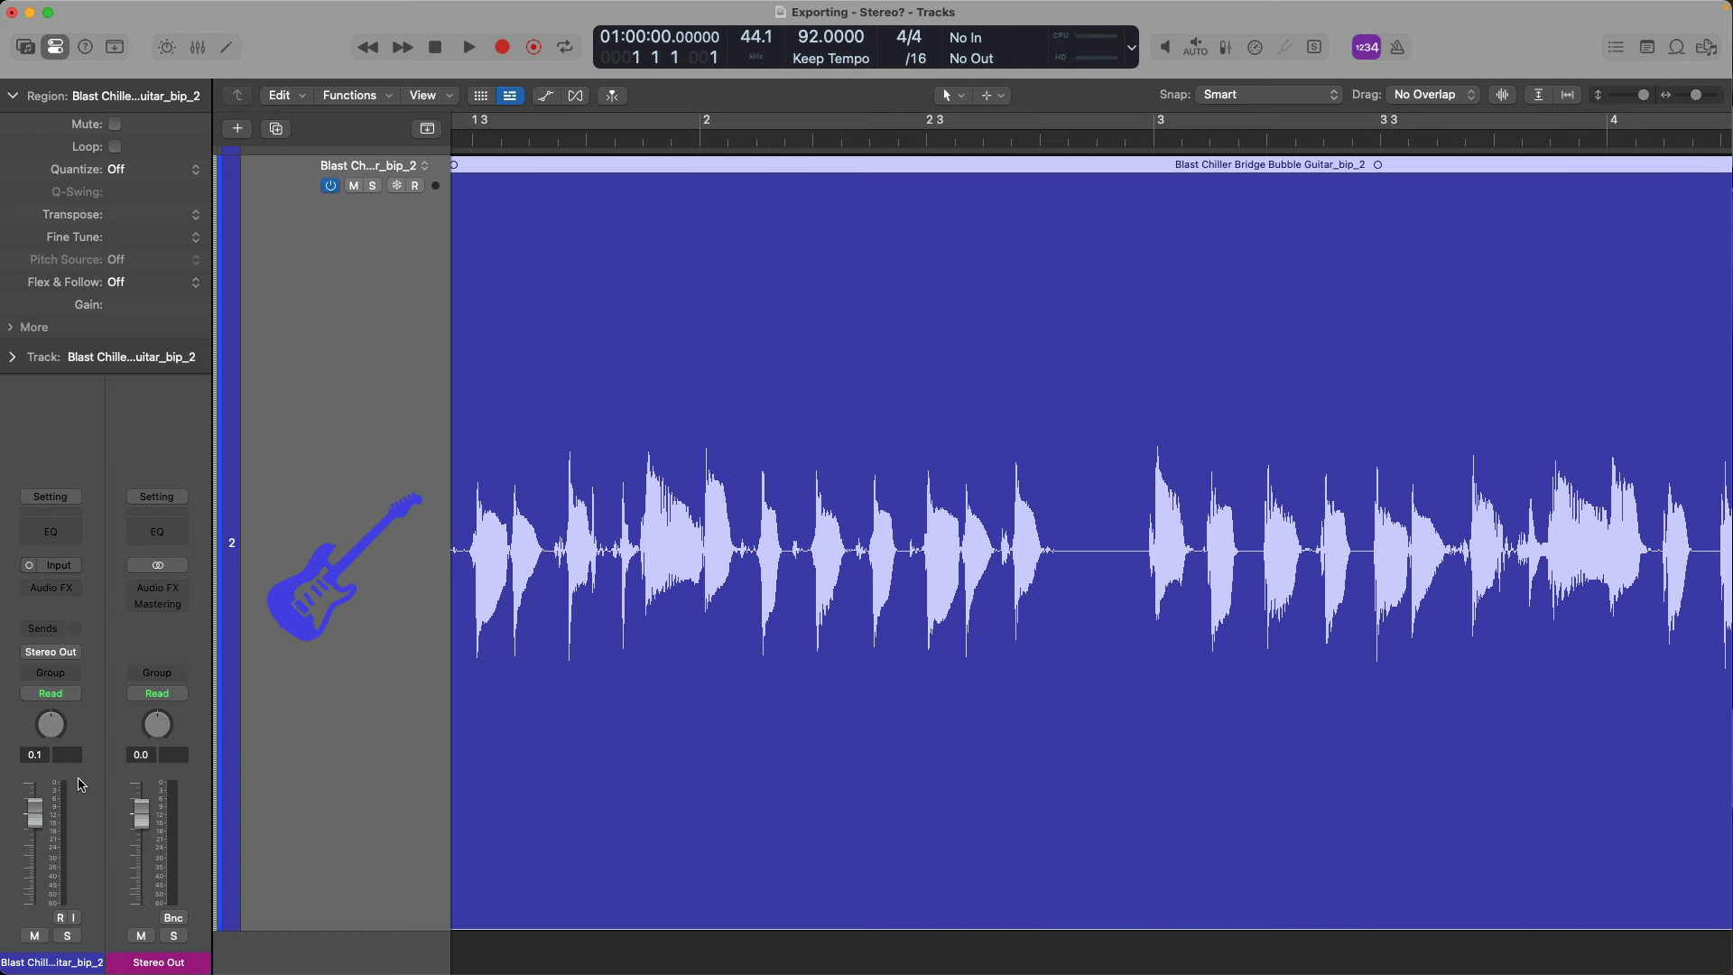
key("space")
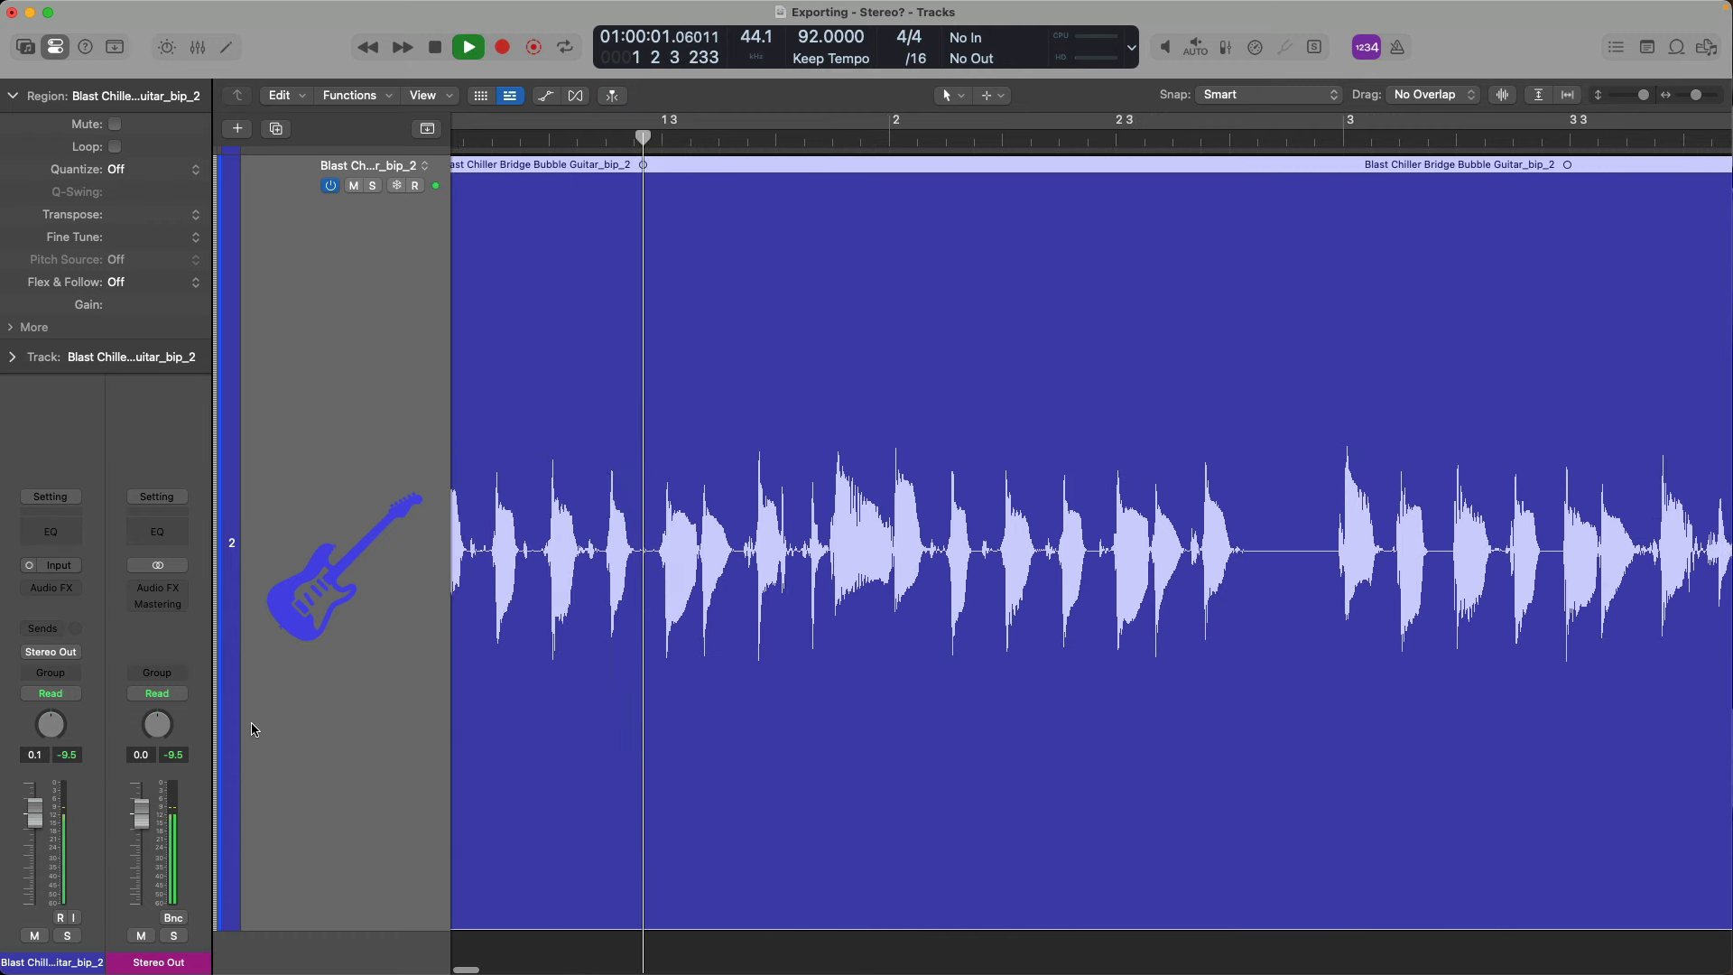
key("space")
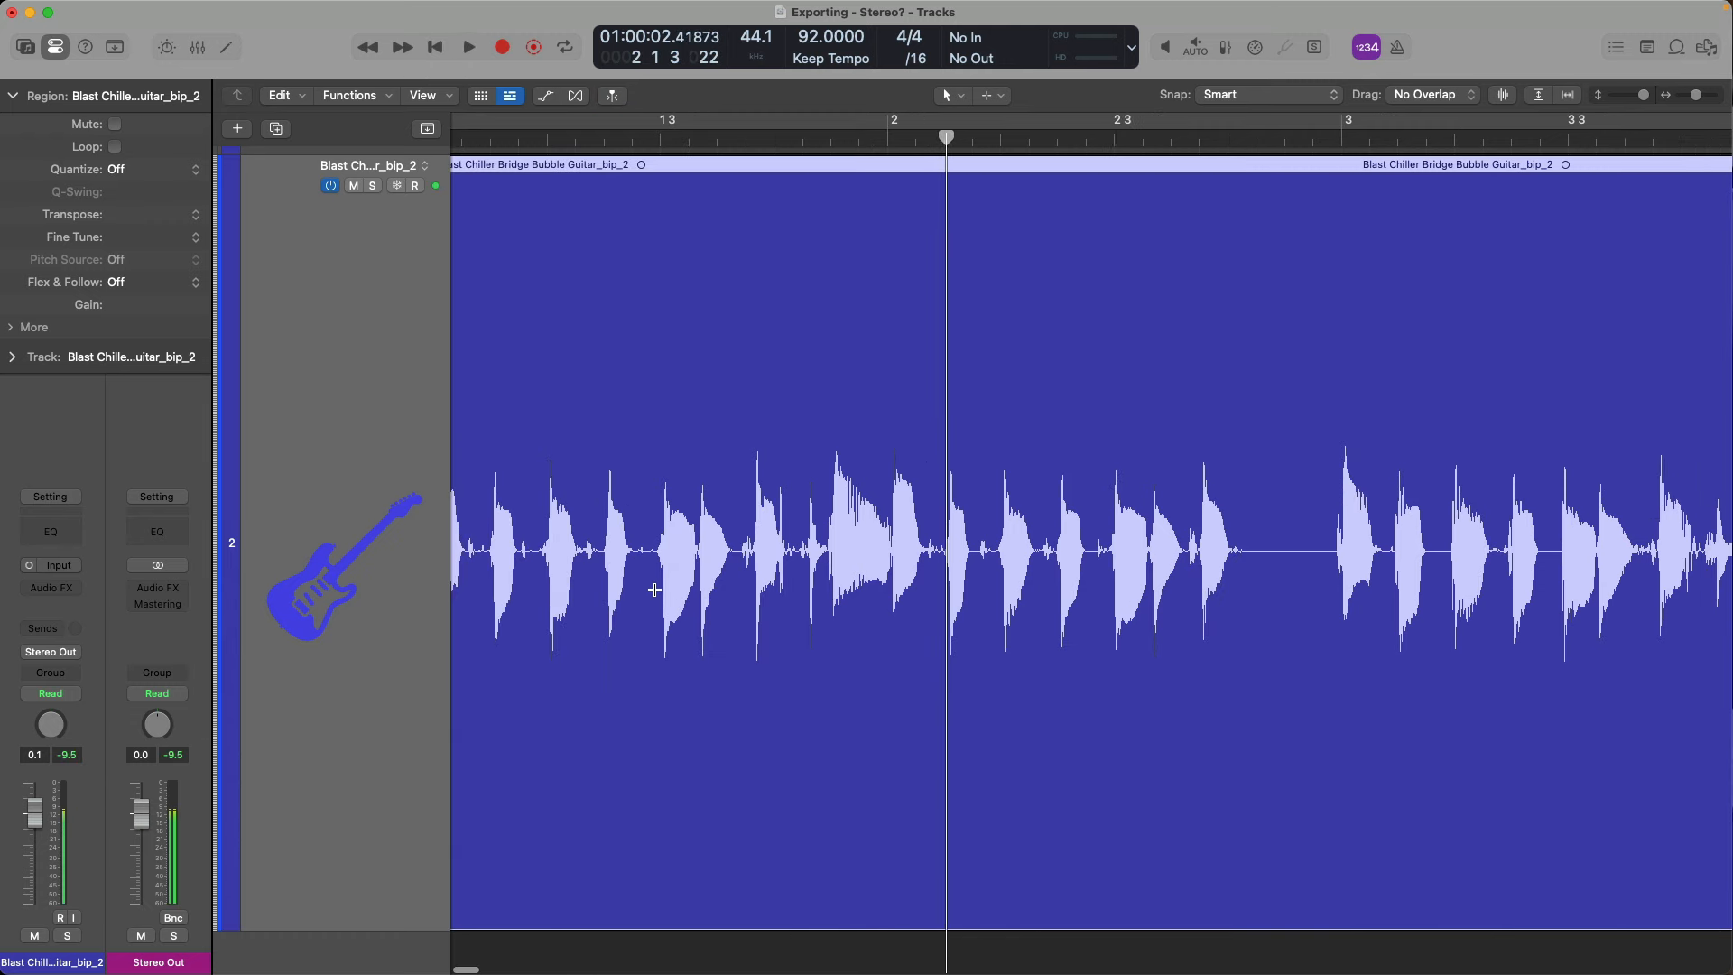
left_click(657, 568, "ctrl+alt")
key("super+Left")
key("super+Left")
key("super+Left")
key("super+Left")
key("super+Left")
key("super+Left")
key("super+Left")
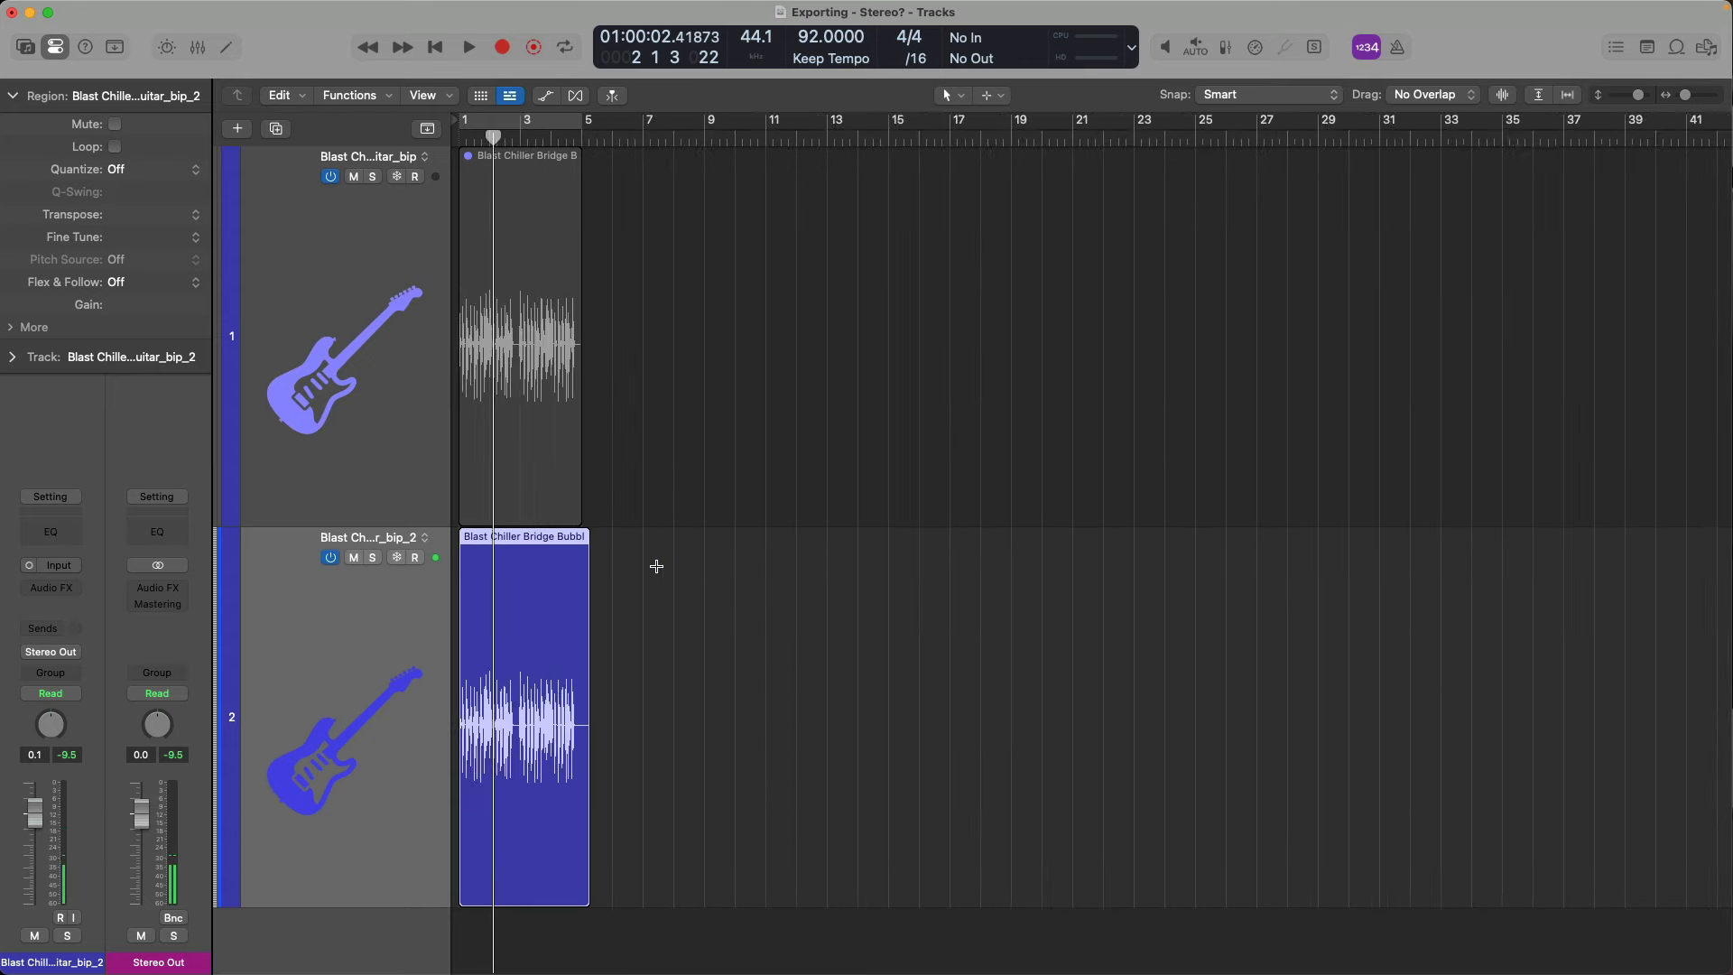
key("super+Left")
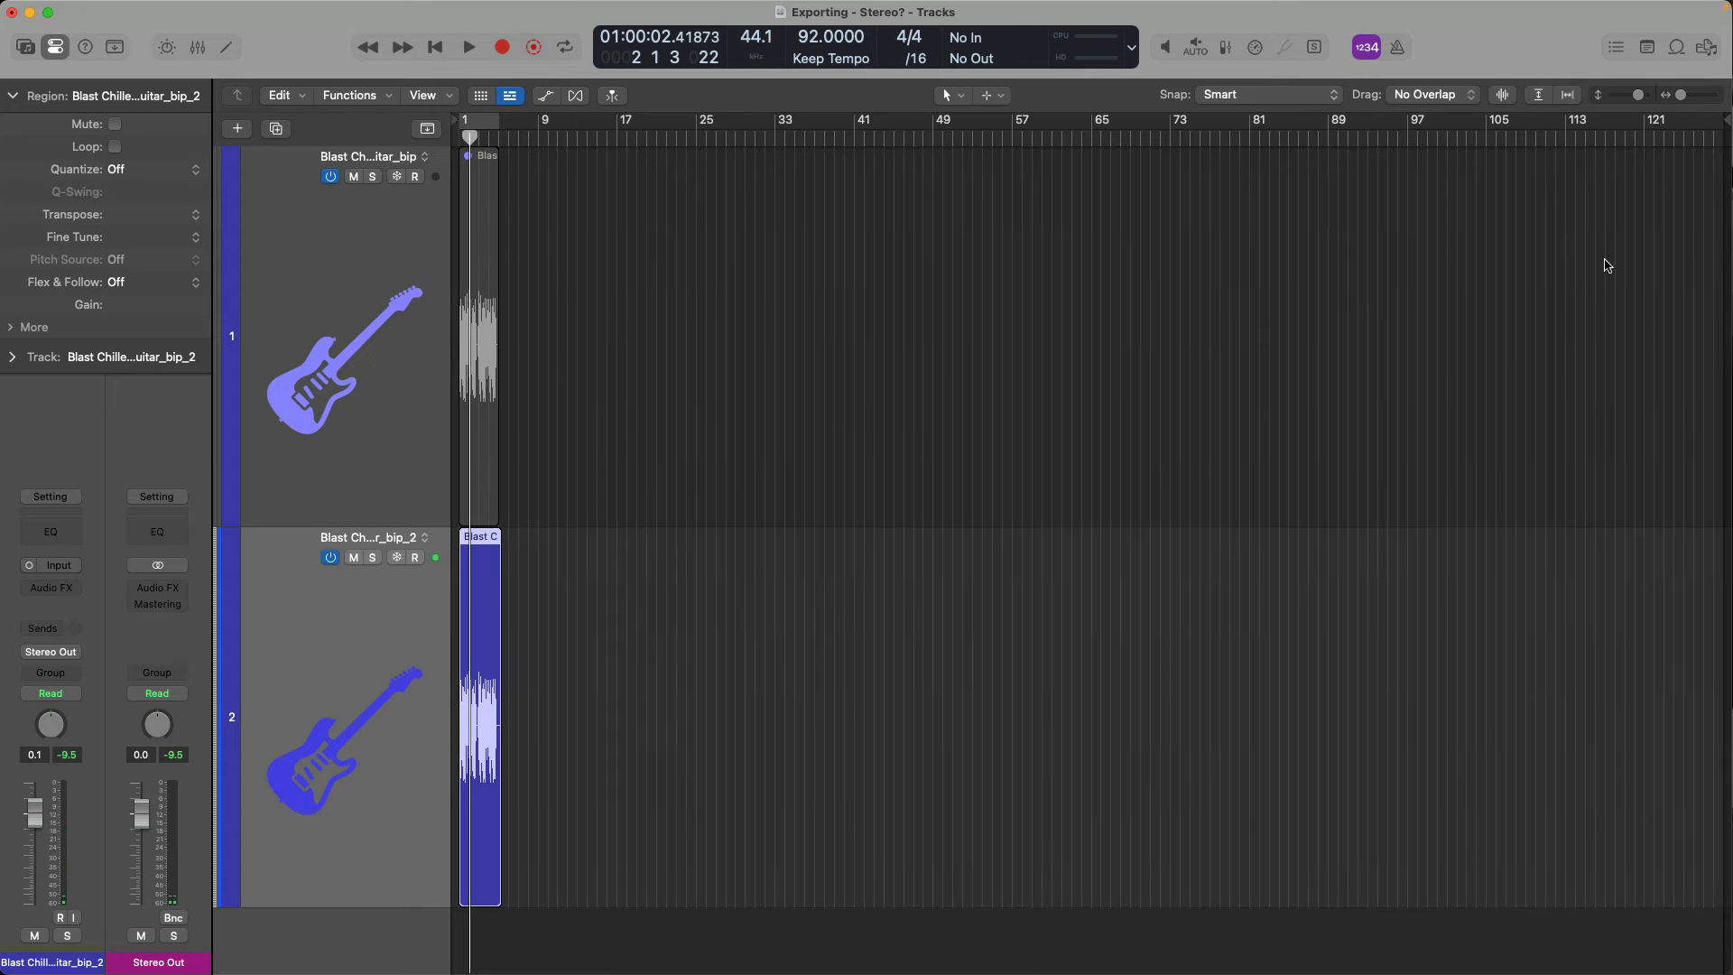
mouse_move(1719, 133)
left_mouse_down()
mouse_move(534, 225)
mouse_move(563, 241)
mouse_move(547, 241)
left_mouse_up()
mouse_move(767, 691)
left_mouse_down()
mouse_move(228, 391)
mouse_move(236, 307)
left_mouse_up()
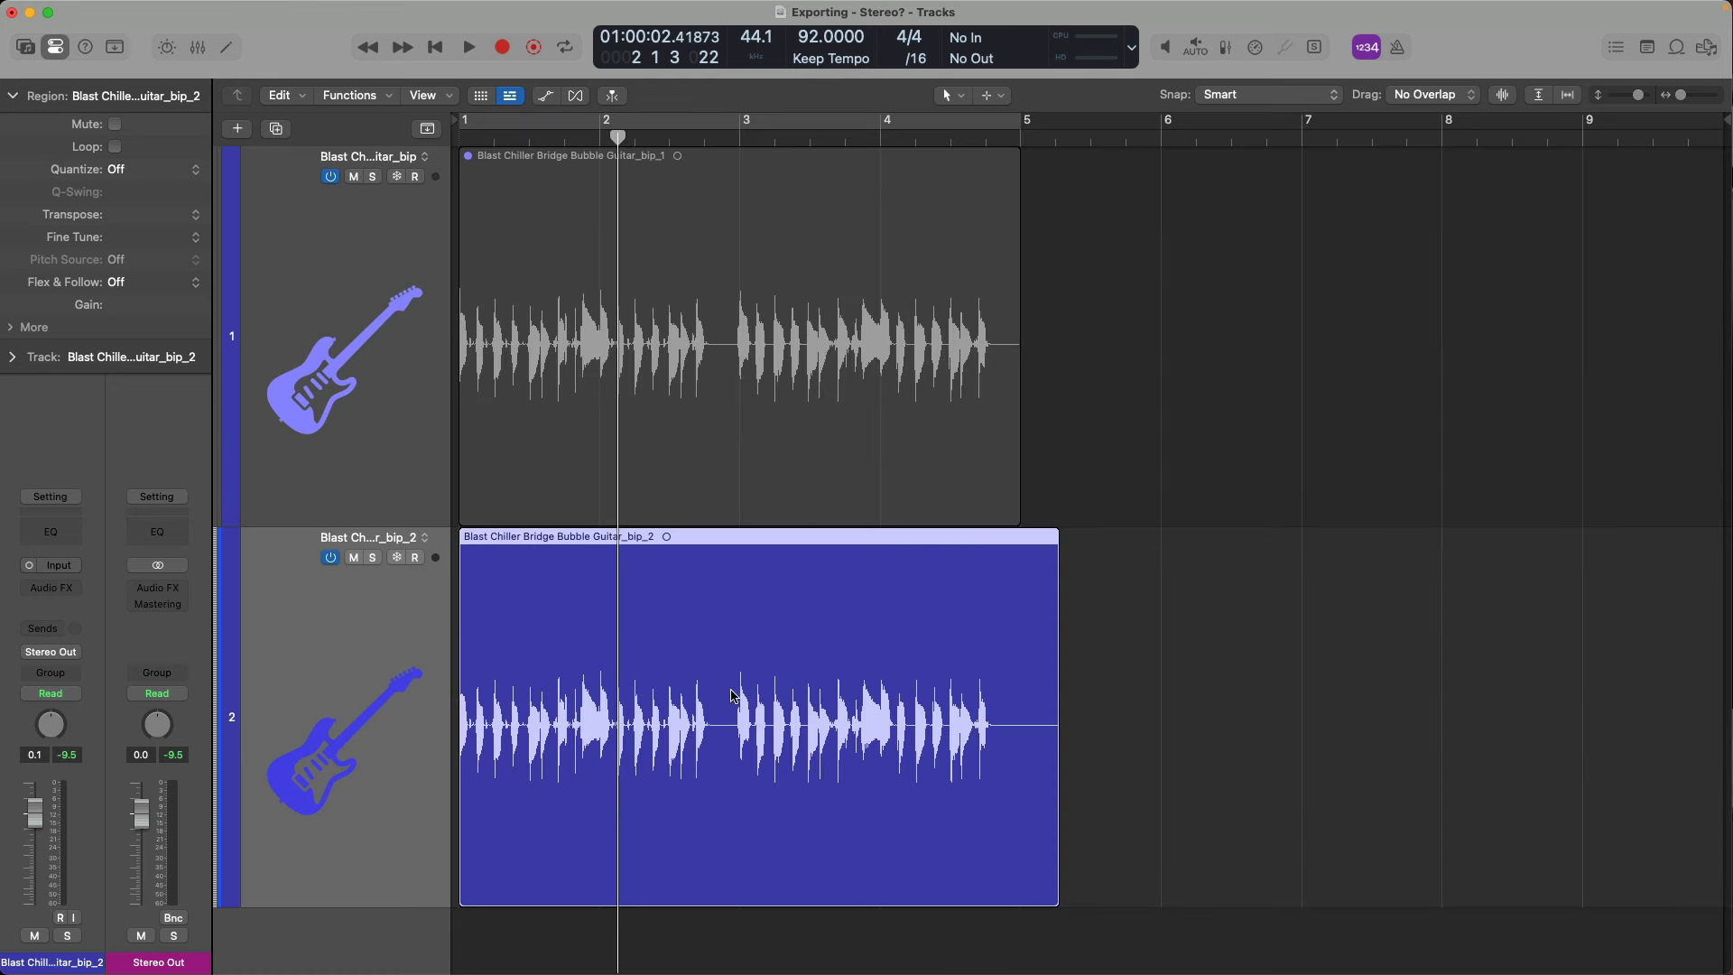
key("Return")
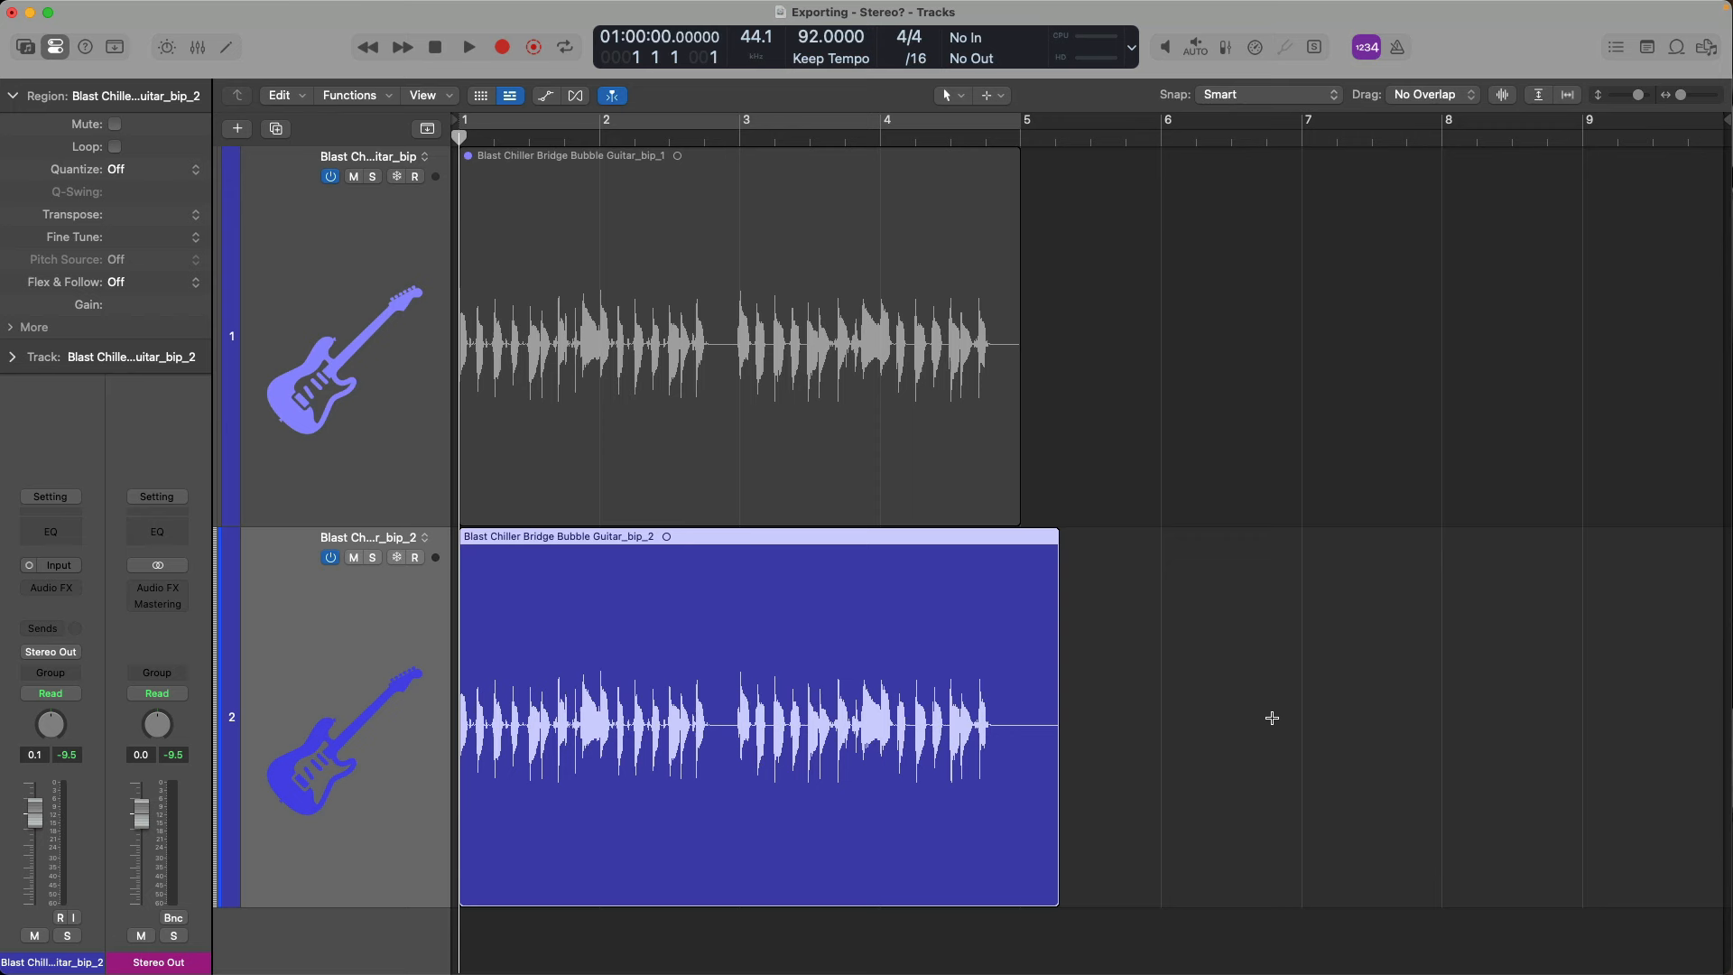
Step: Export the bounced guitar track as a 24-bit WAVE file to the Bounces folder, leaving volume/pan automation excluded
left_click(136, 9)
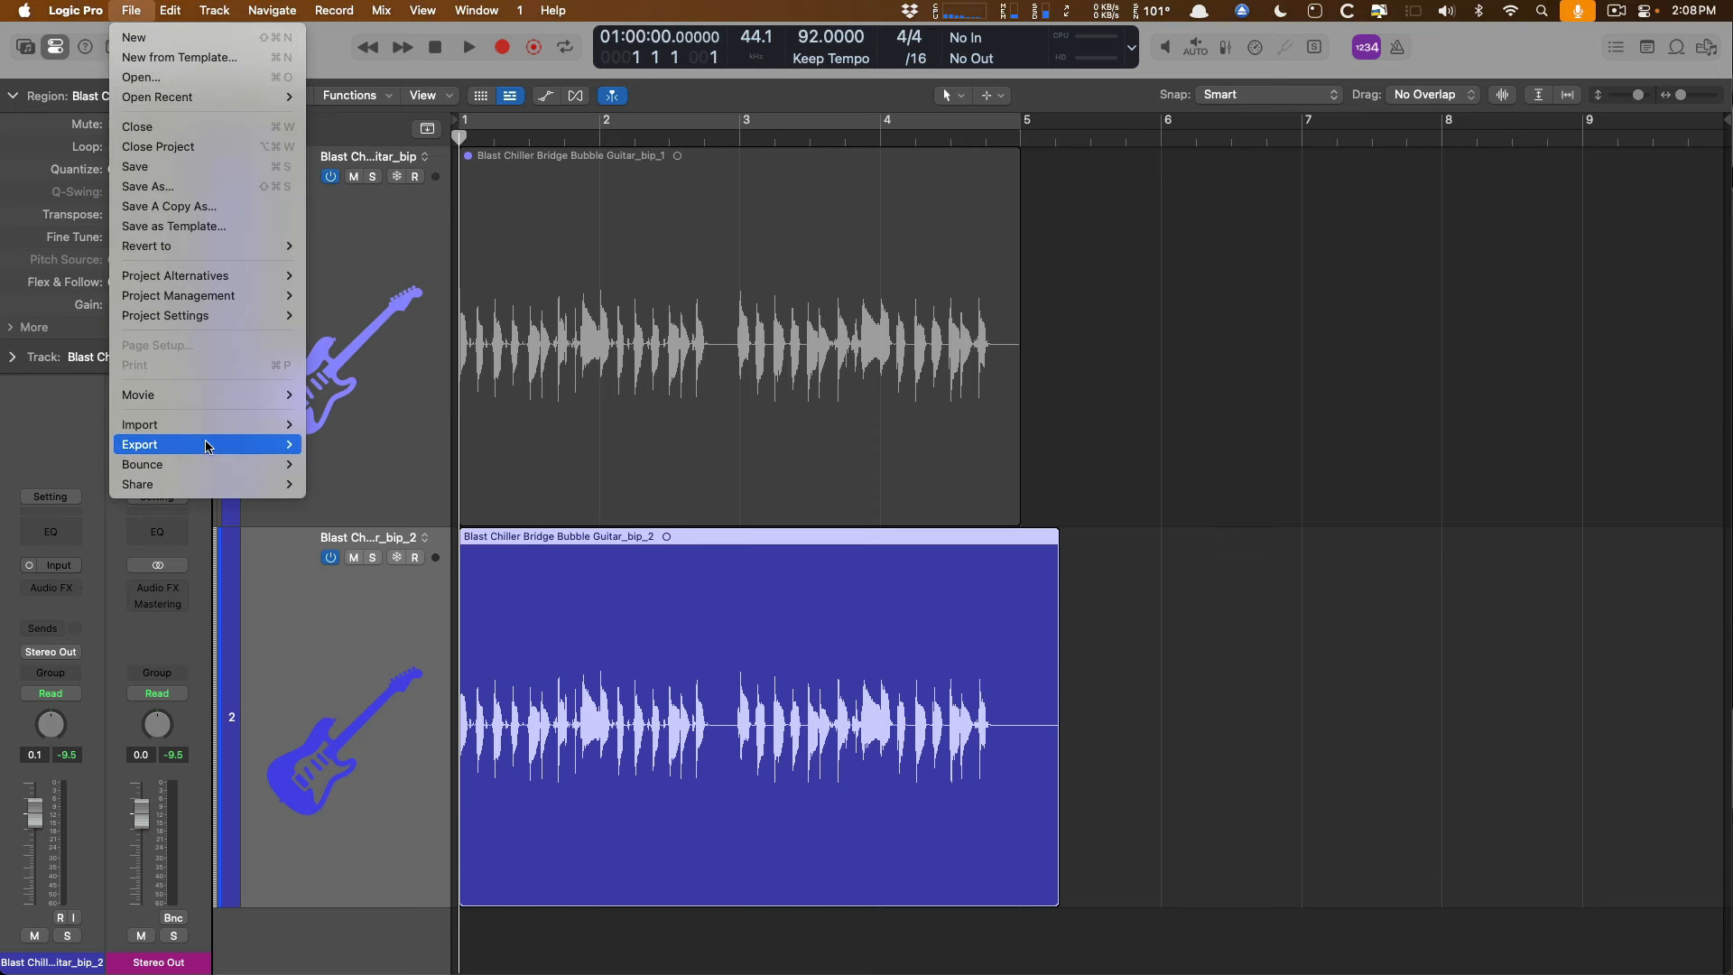
mouse_move(252, 445)
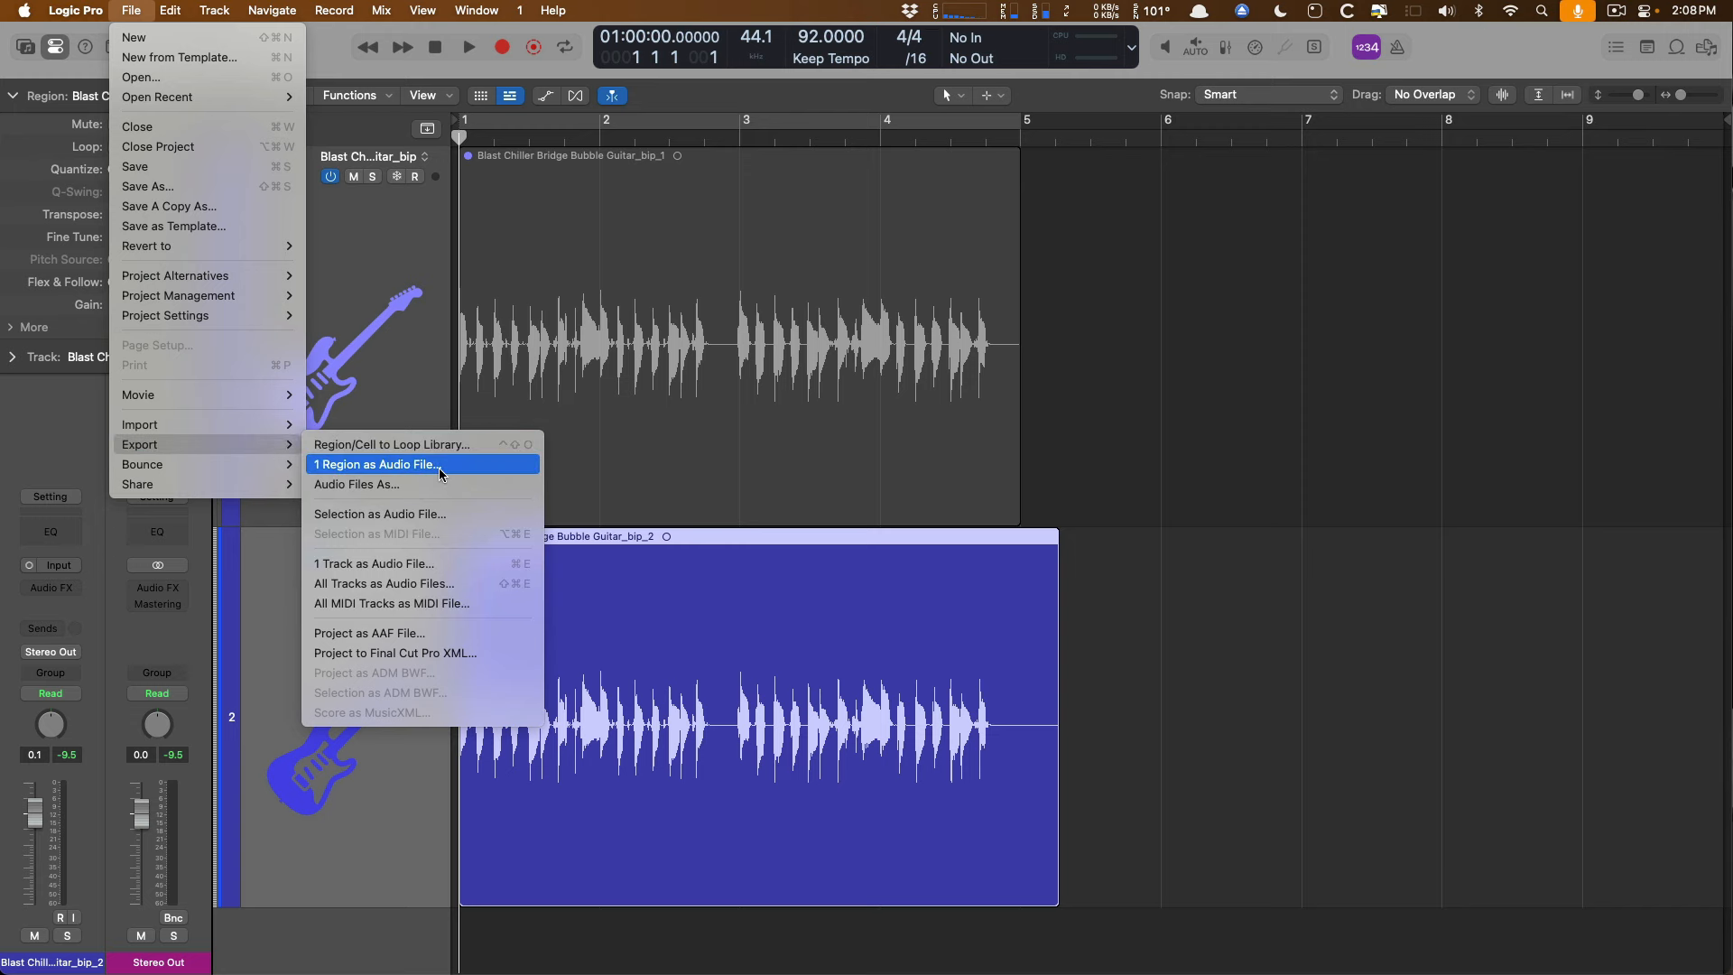
left_click(447, 565)
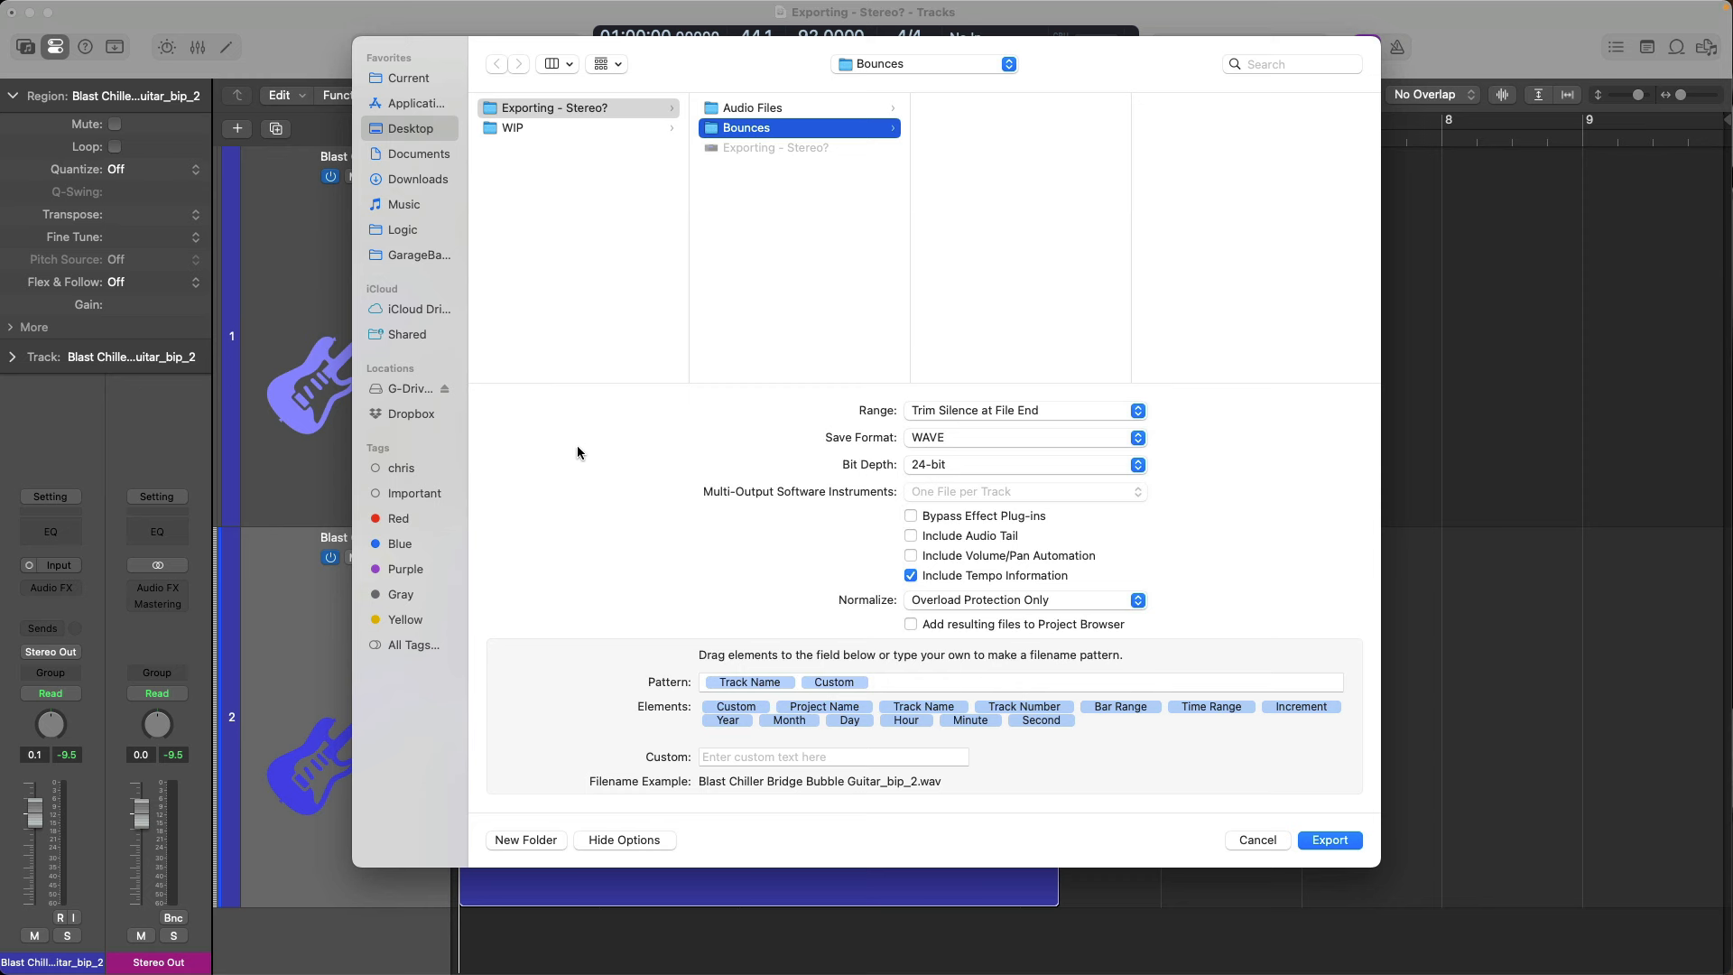
left_click(912, 558)
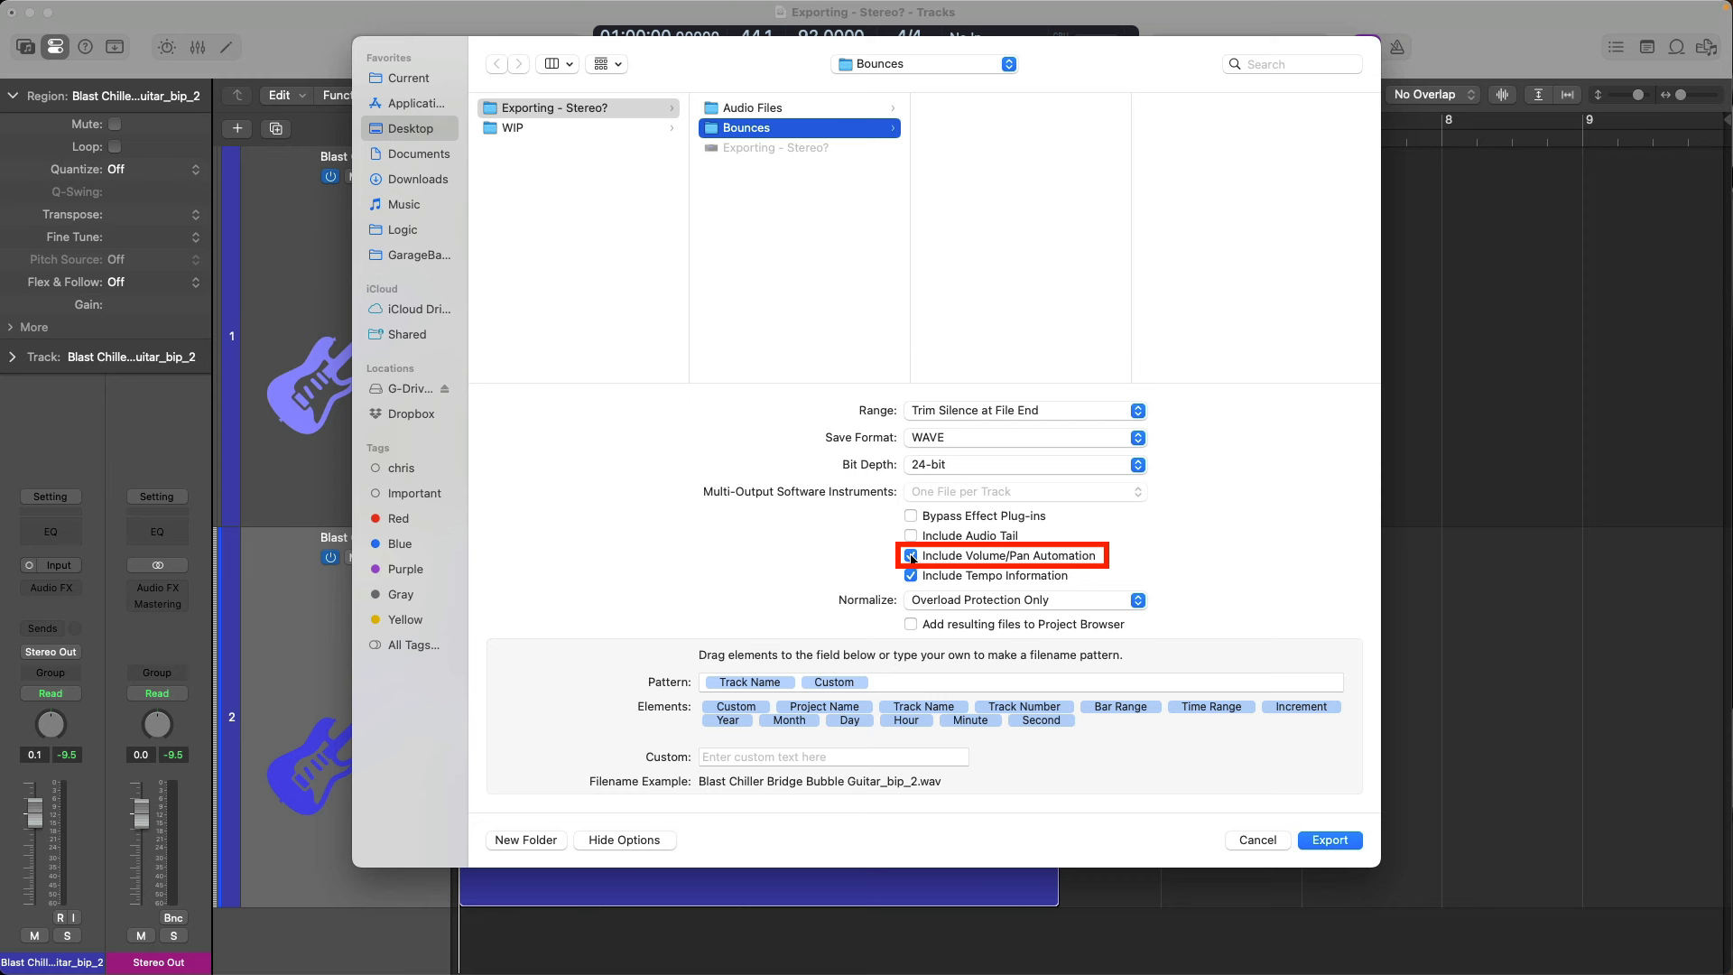
left_click(912, 558)
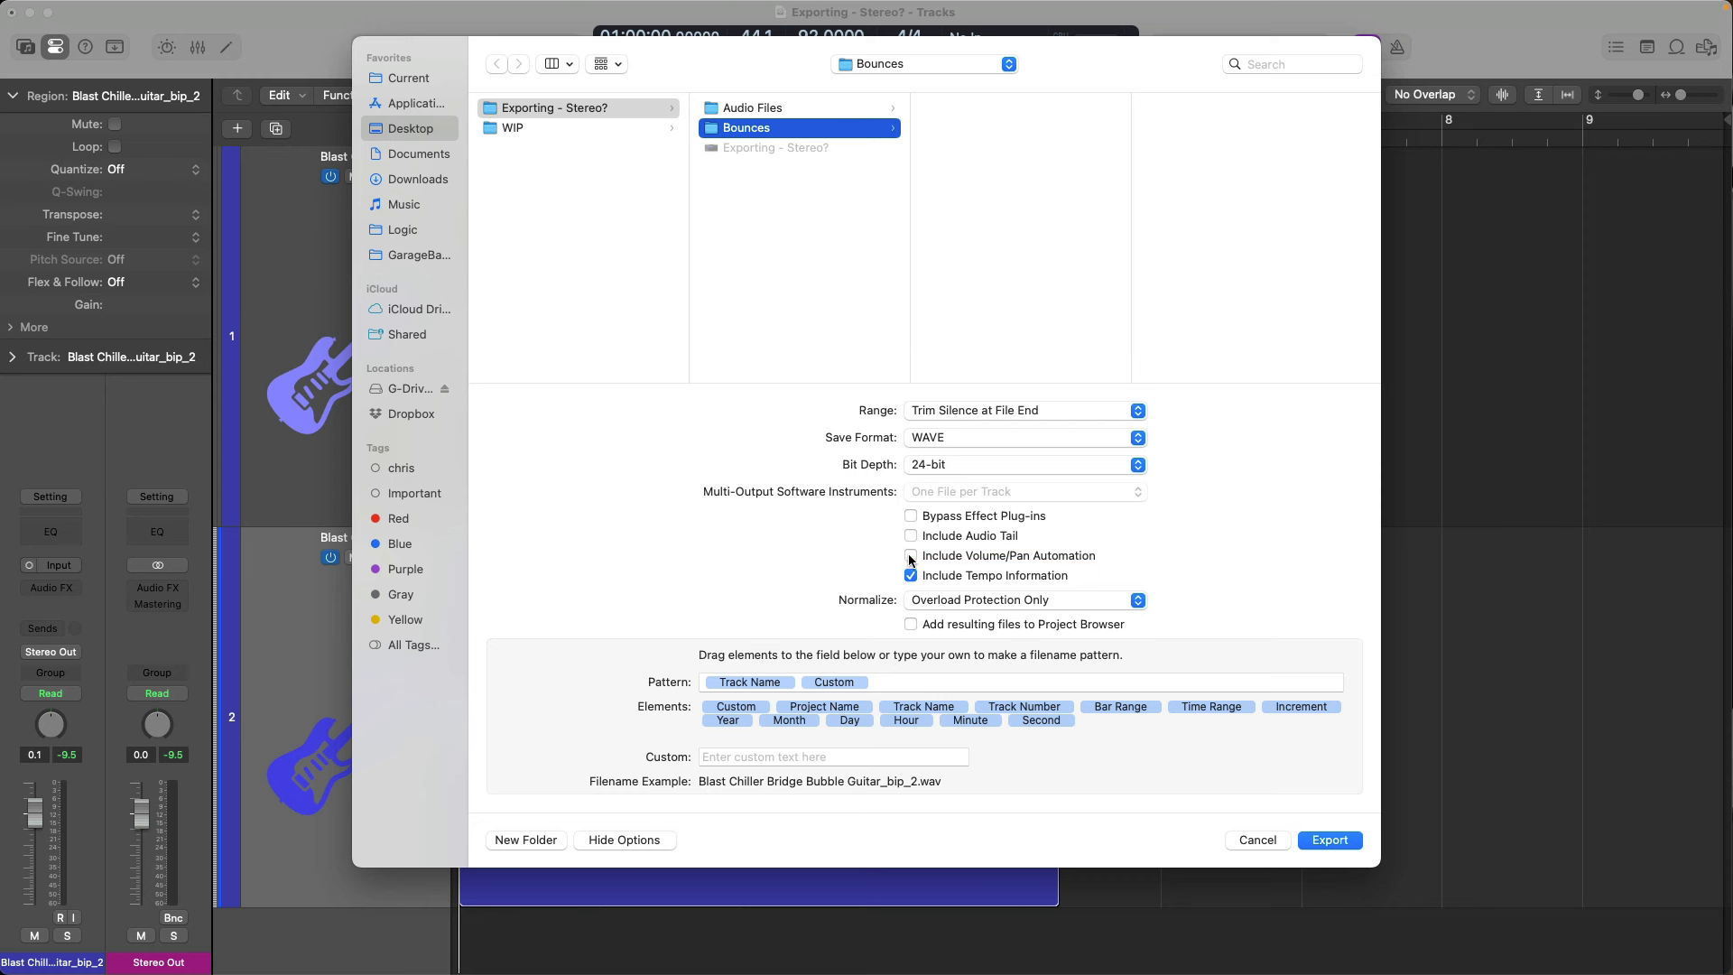
left_click(1311, 838)
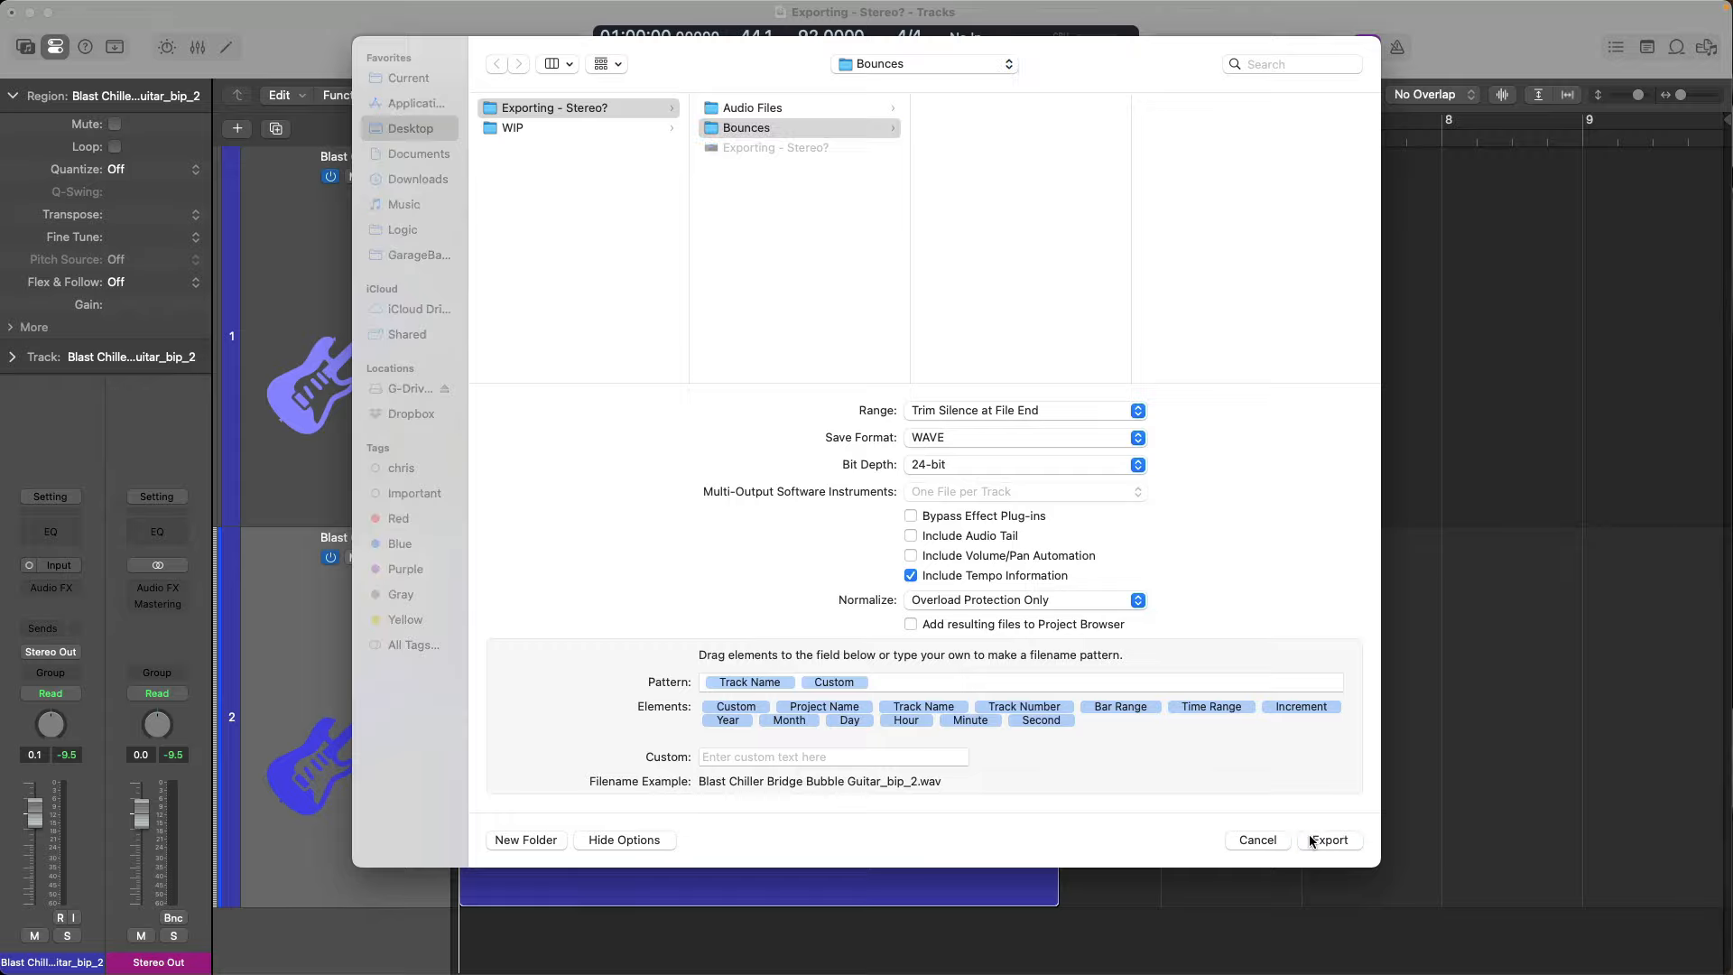
Step: Switch to Finder, import Blast Chiller Bridge Bubble Guitar_bip_3.wav from the Bounces folder onto a new track below track 2, and inspect its waveform
scroll(1206, 482, "down", 5)
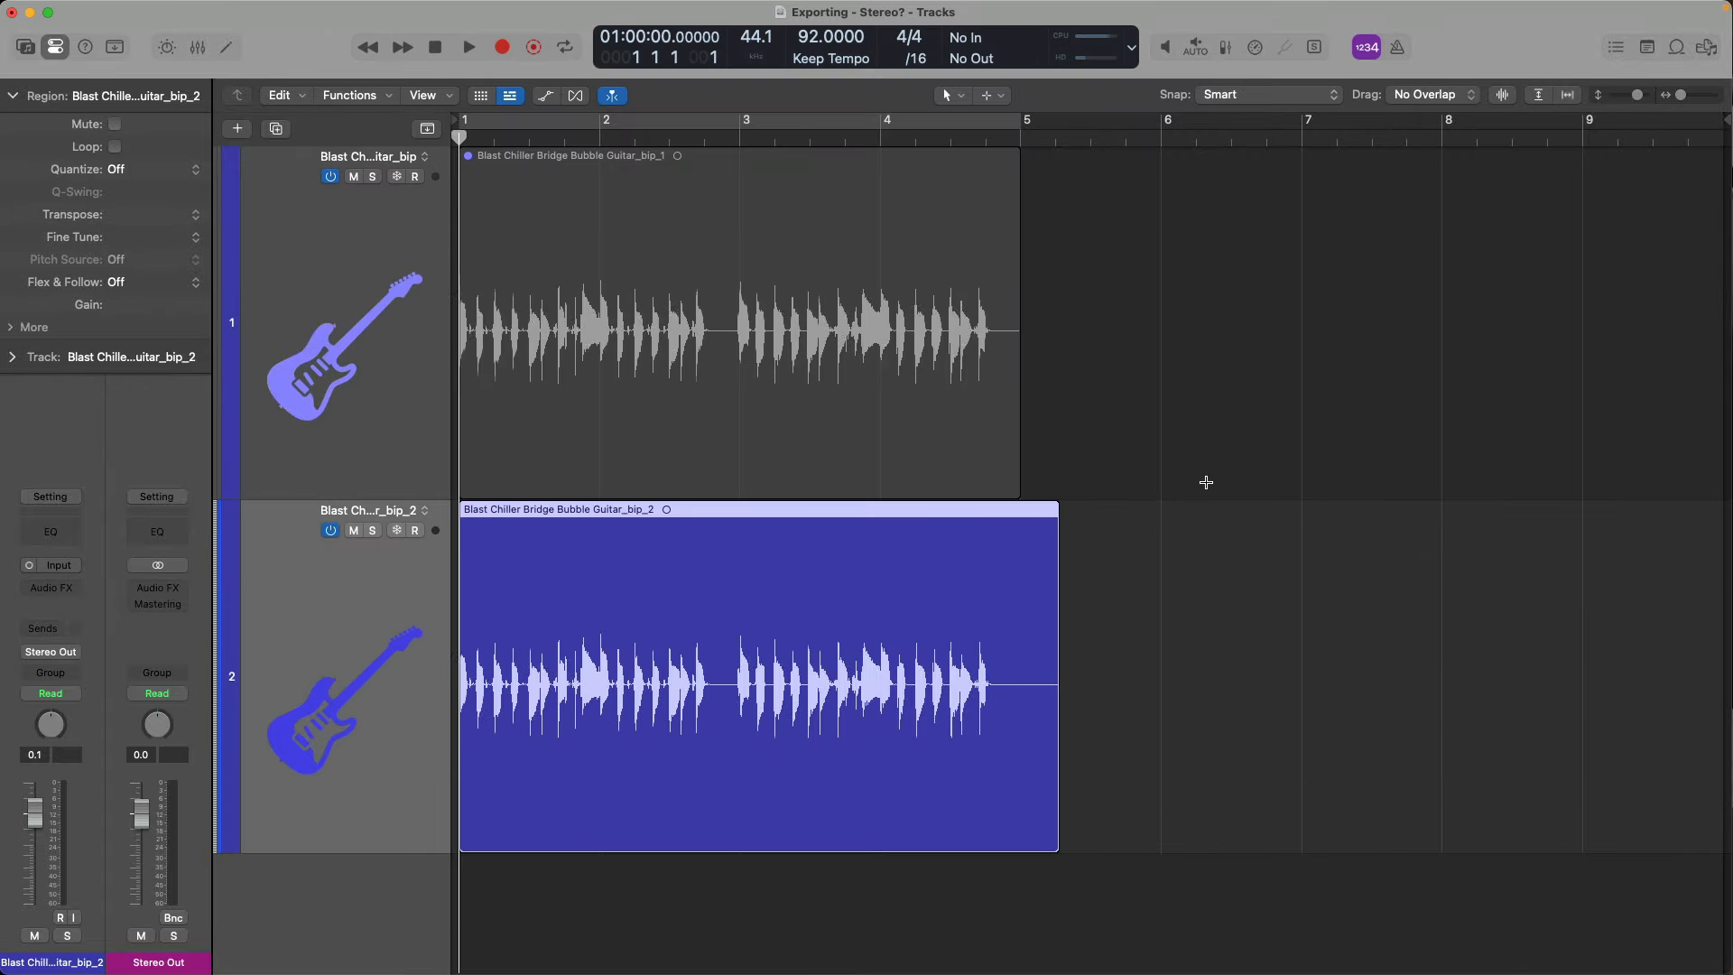
key("super+Tab")
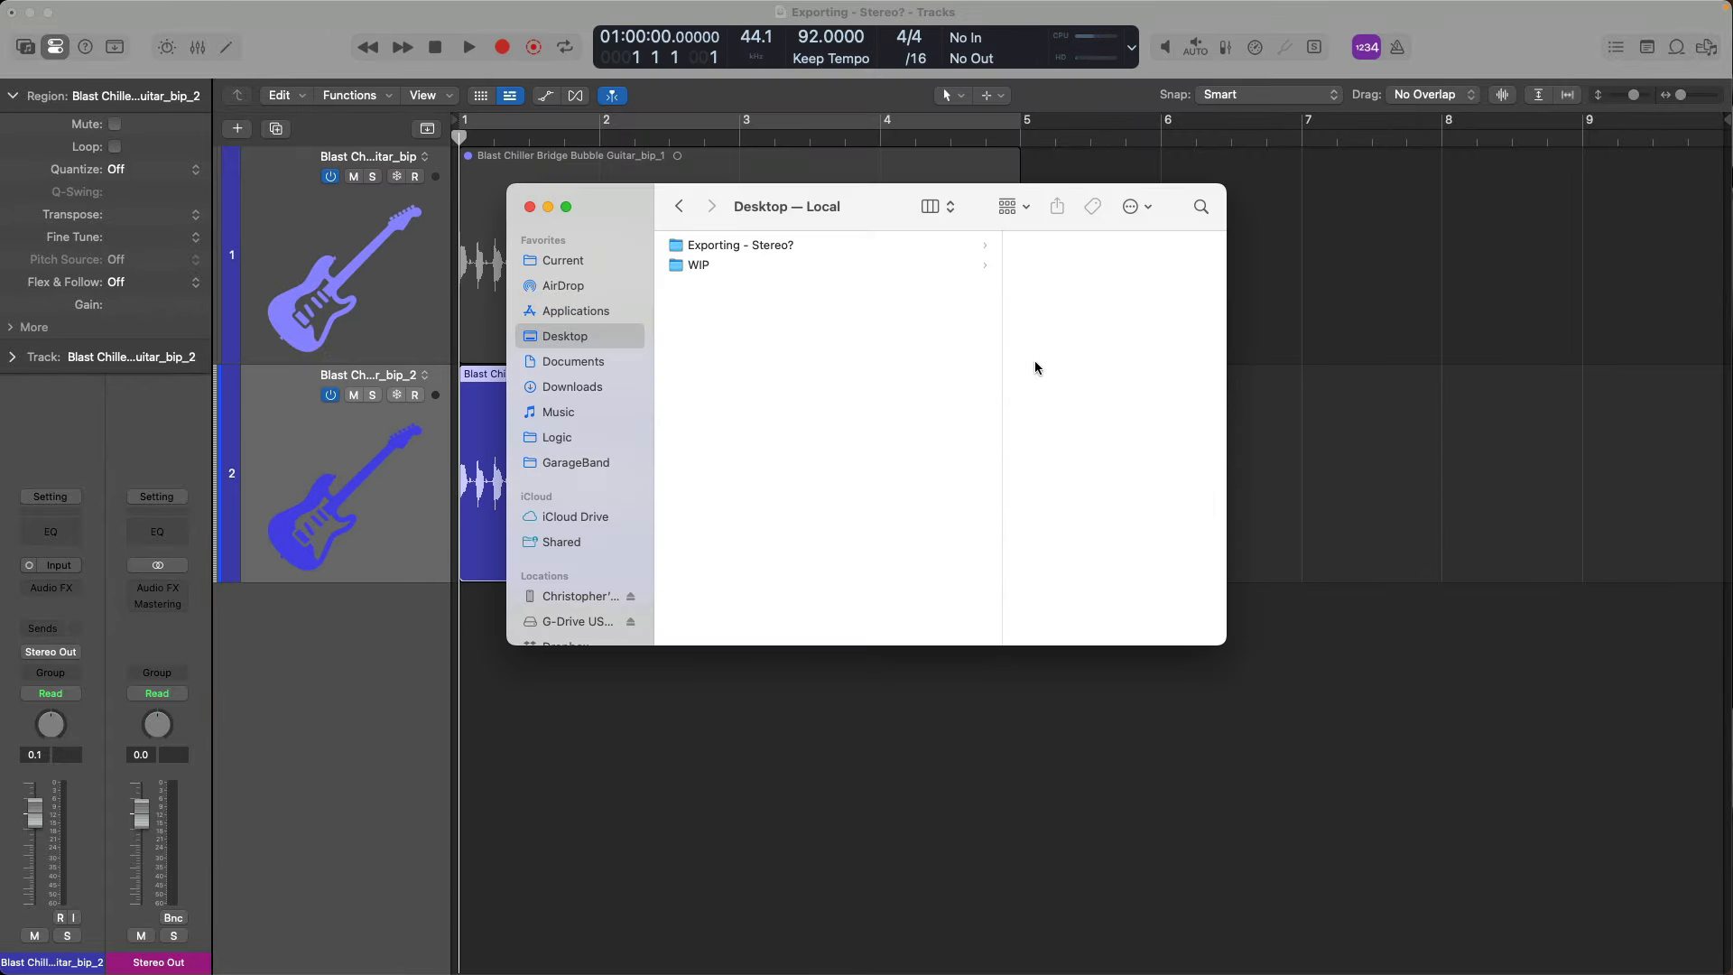
left_click(865, 246)
left_click(991, 266)
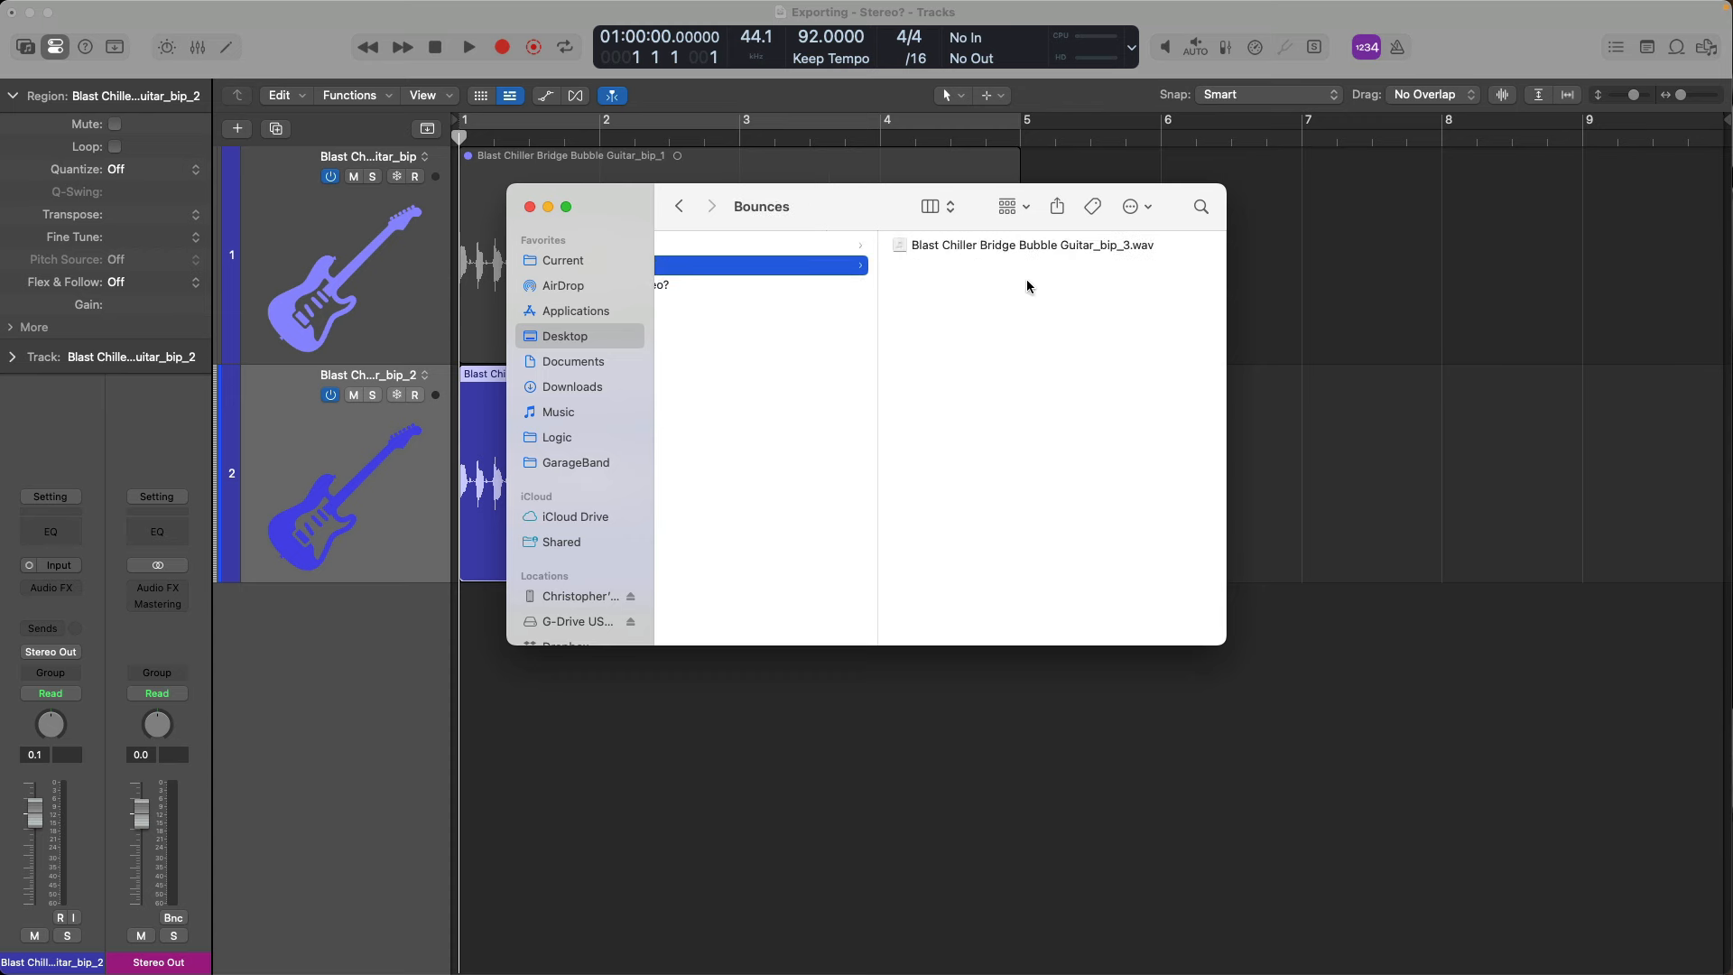
left_click(988, 245)
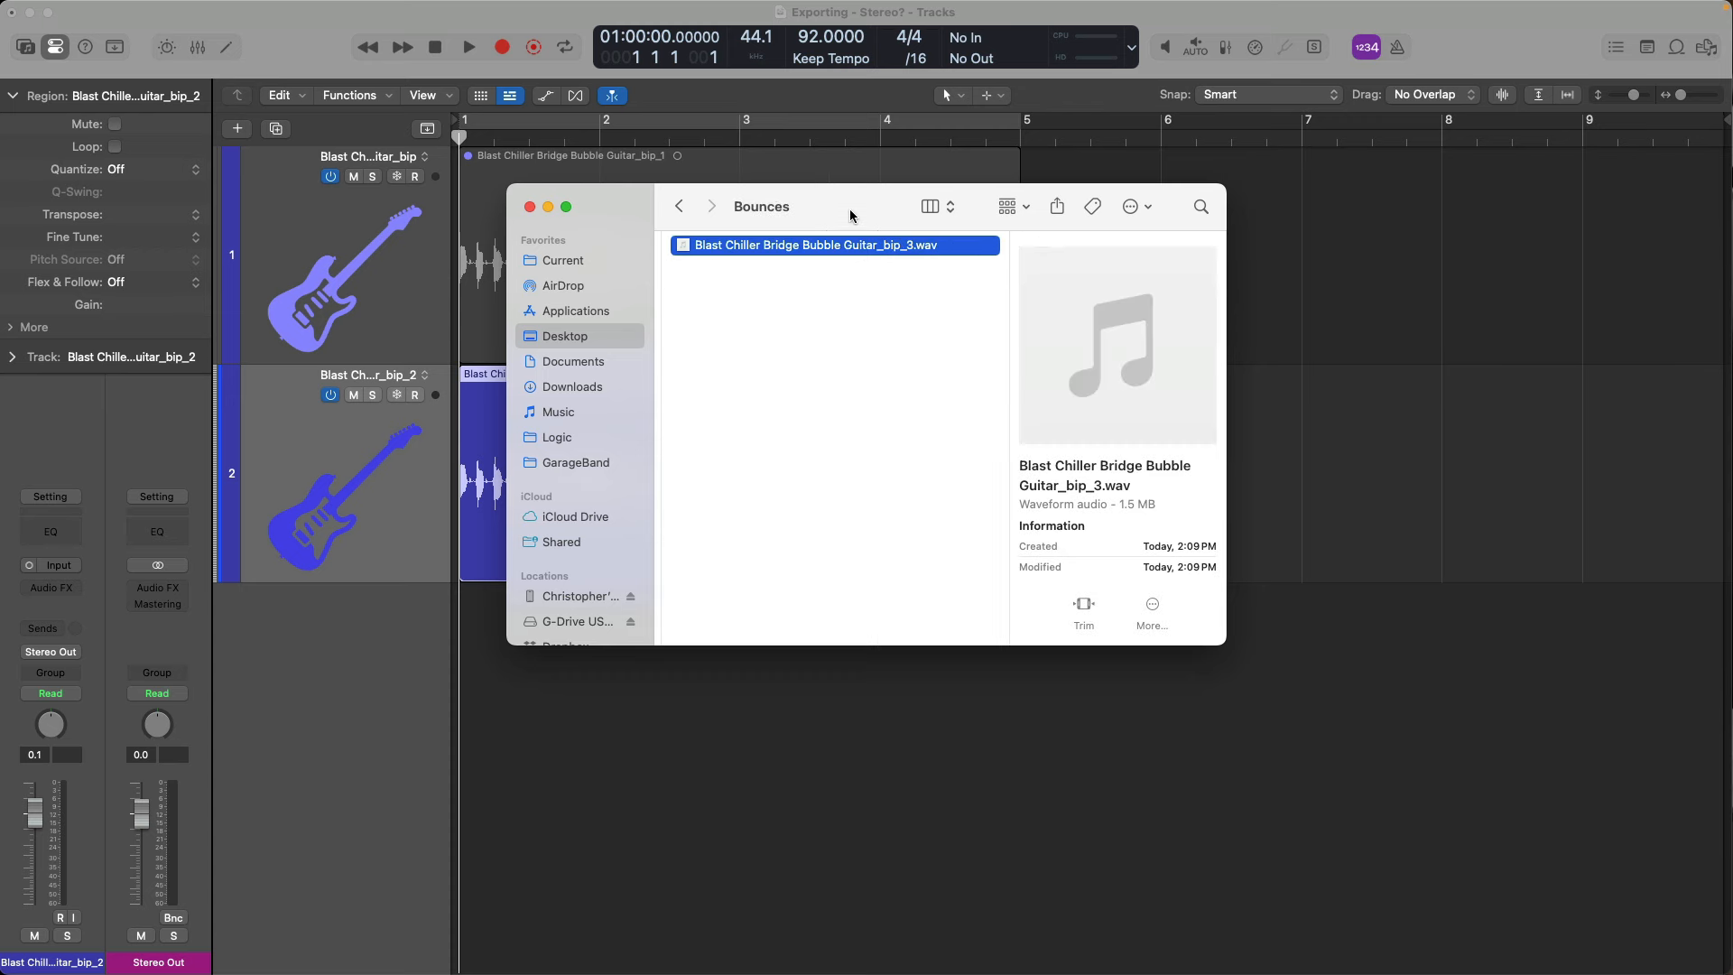
left_click_drag(849, 208, 488, 631)
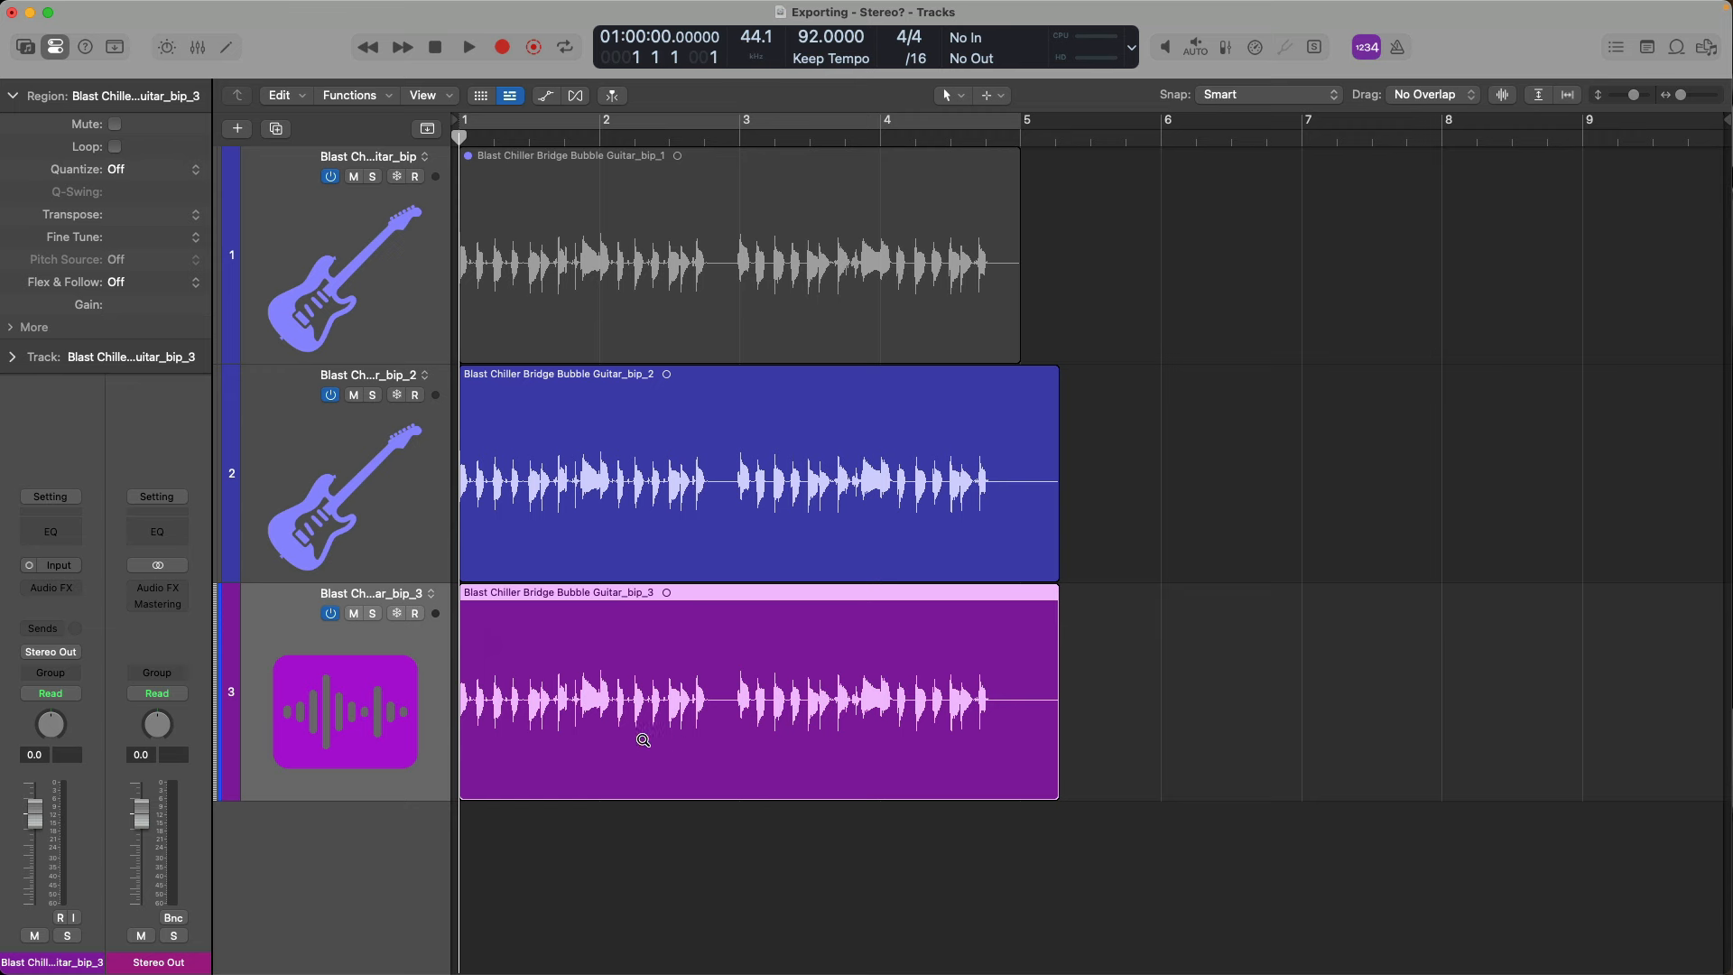
key("z")
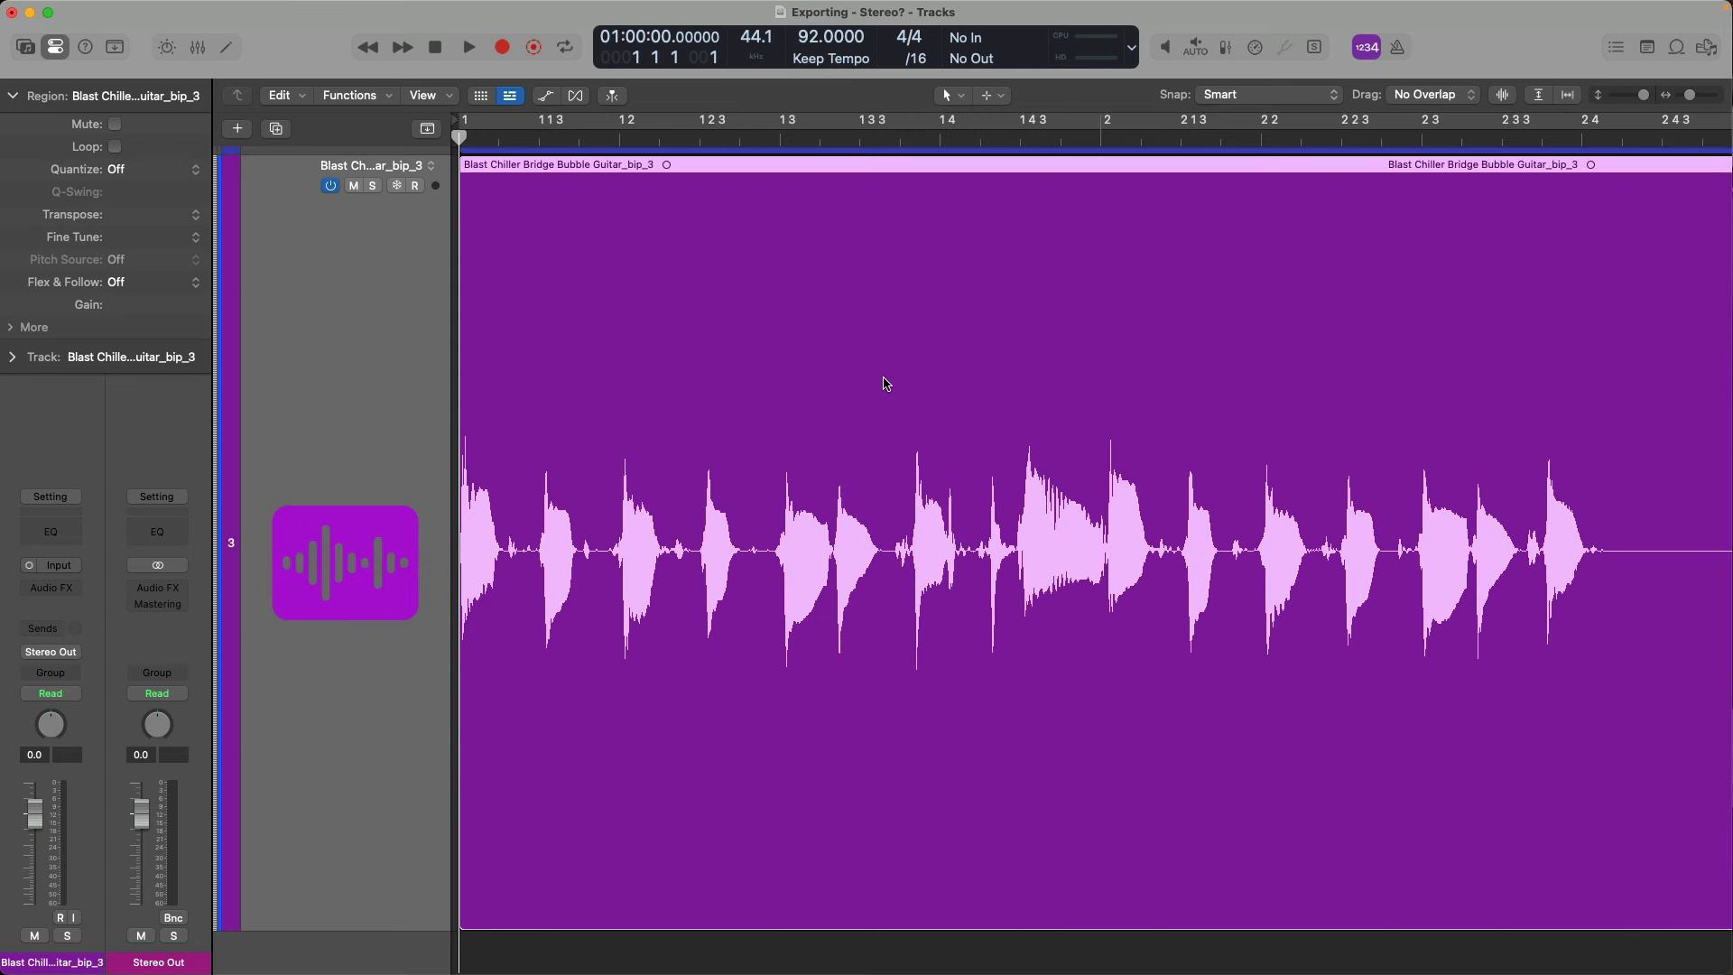
key("z")
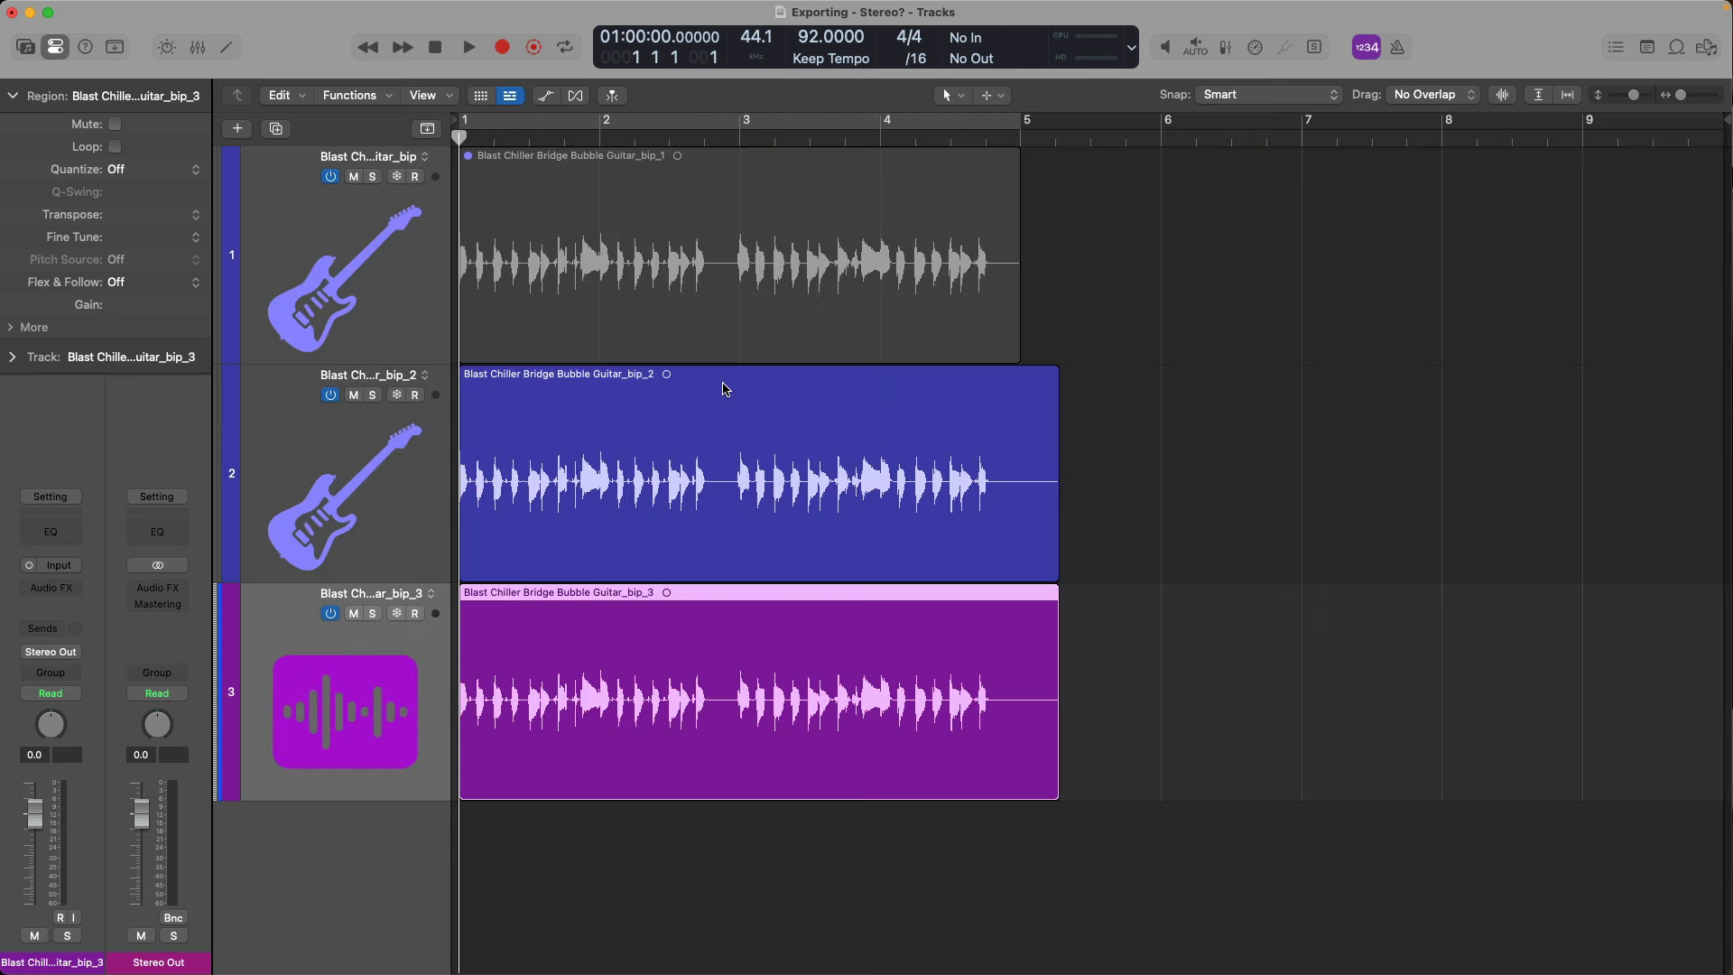
Step: Mute track 2, pan the imported guitar track to -64, and play it back from the start
left_click(355, 395)
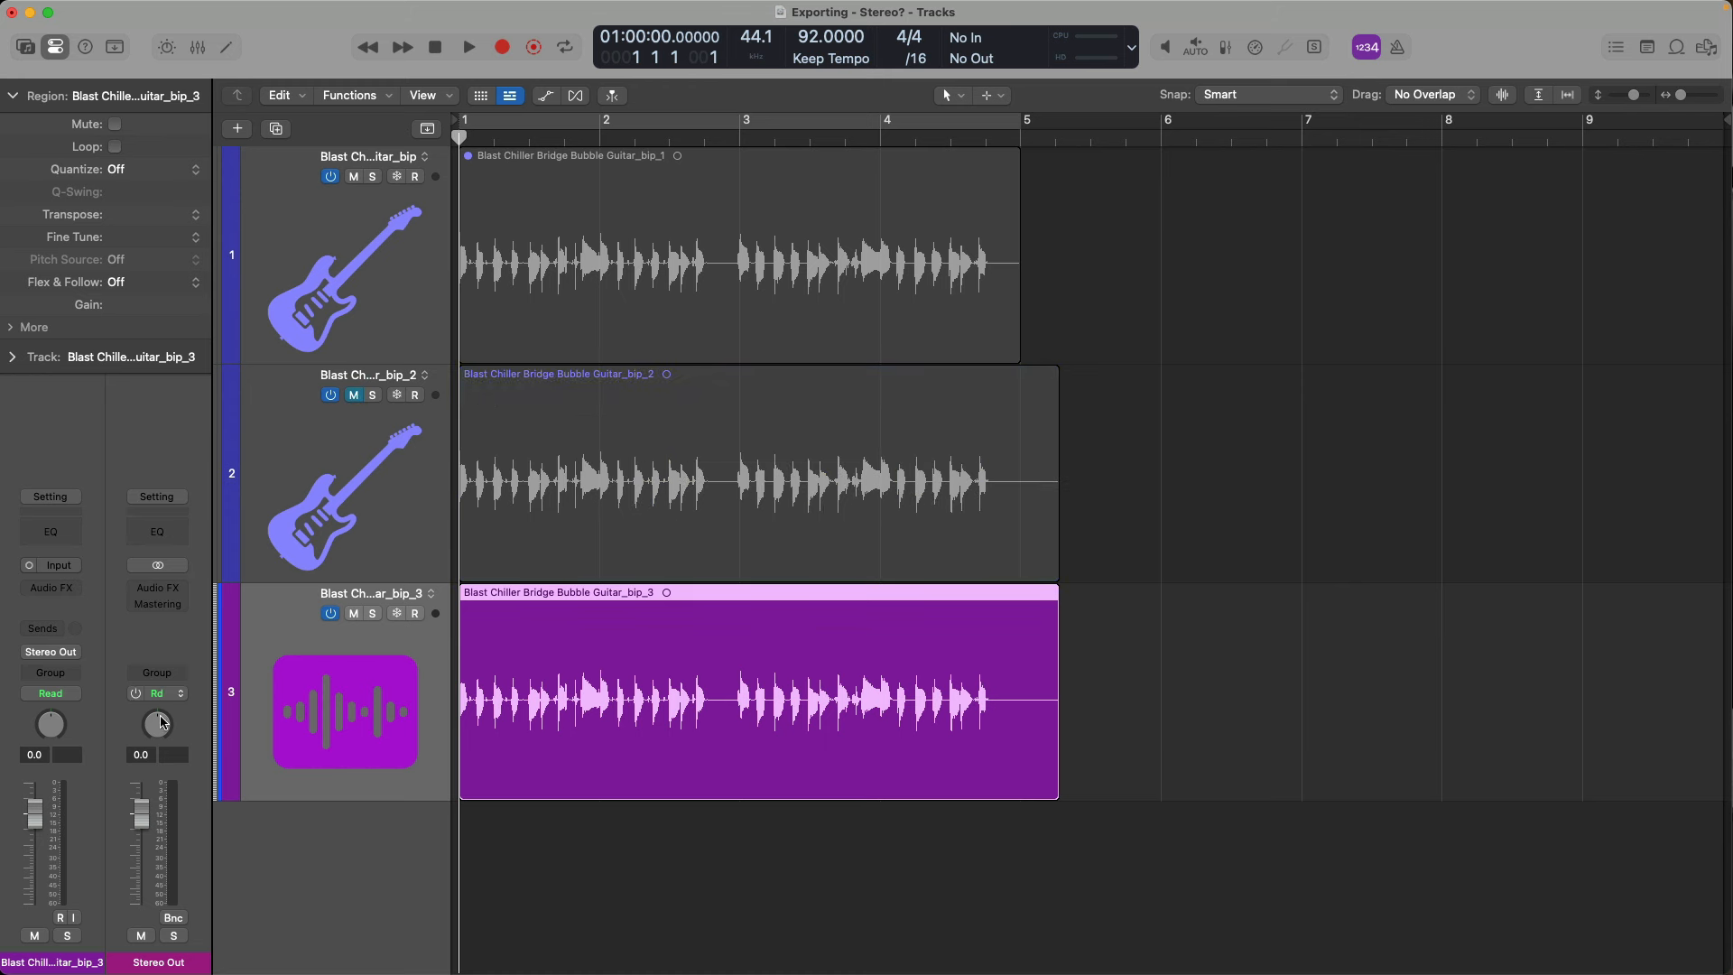
left_click_drag(58, 736, 77, 863)
key("space")
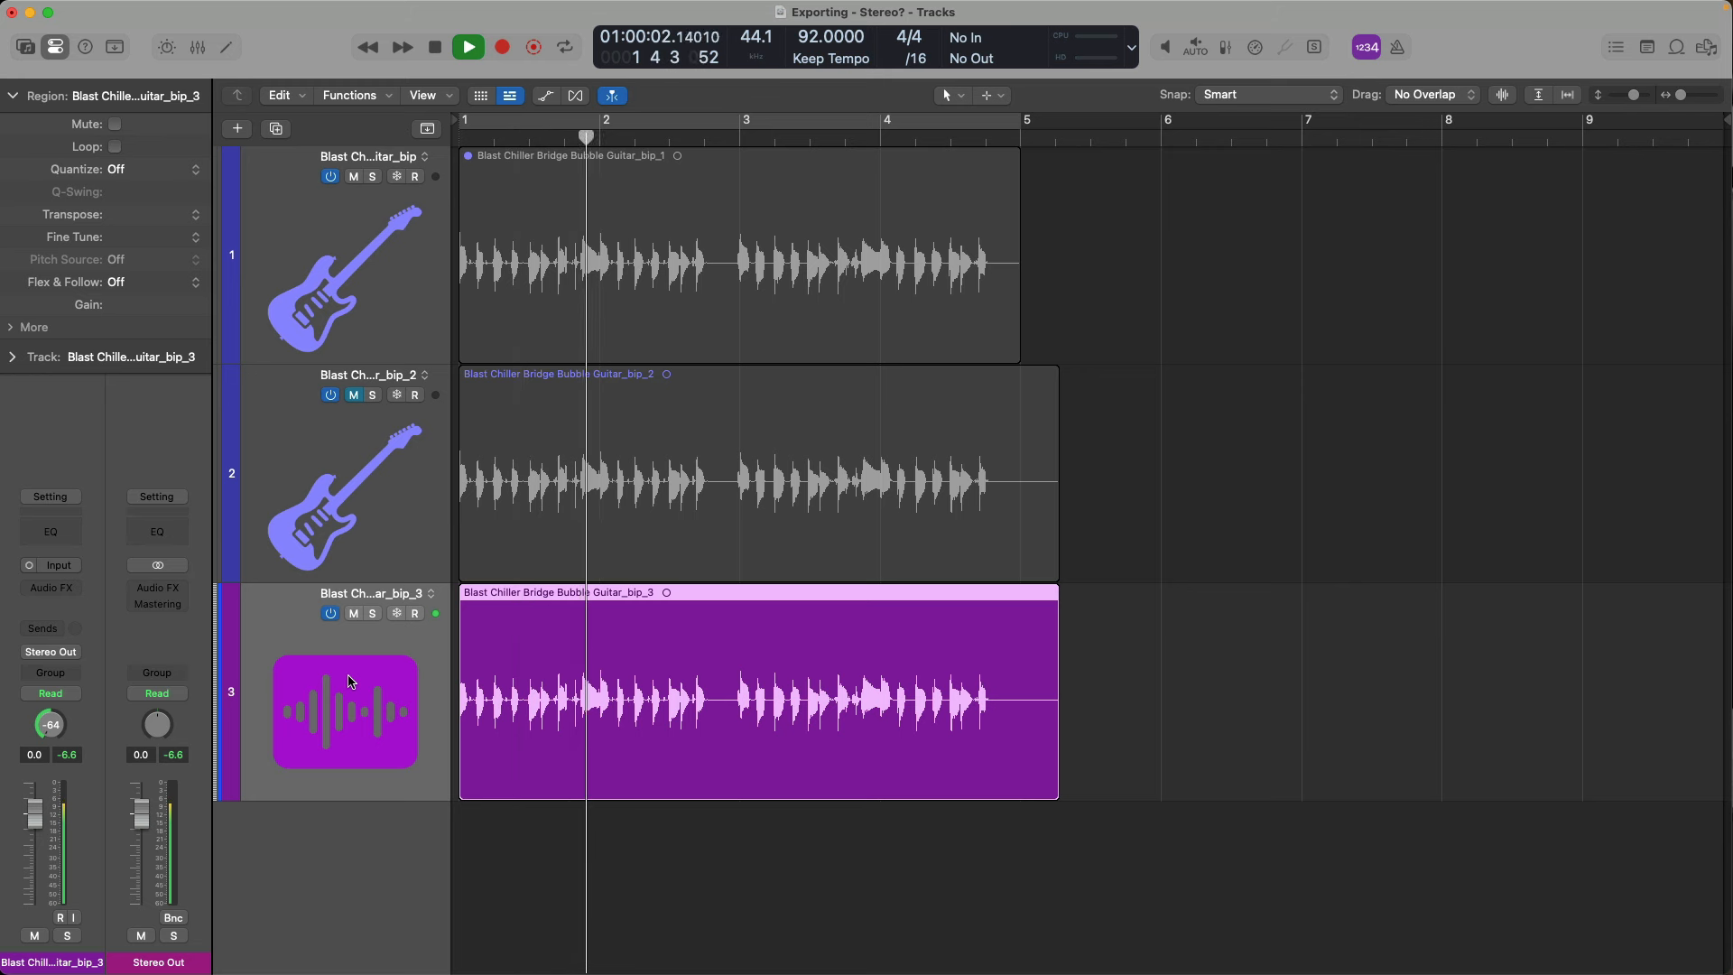
key("space")
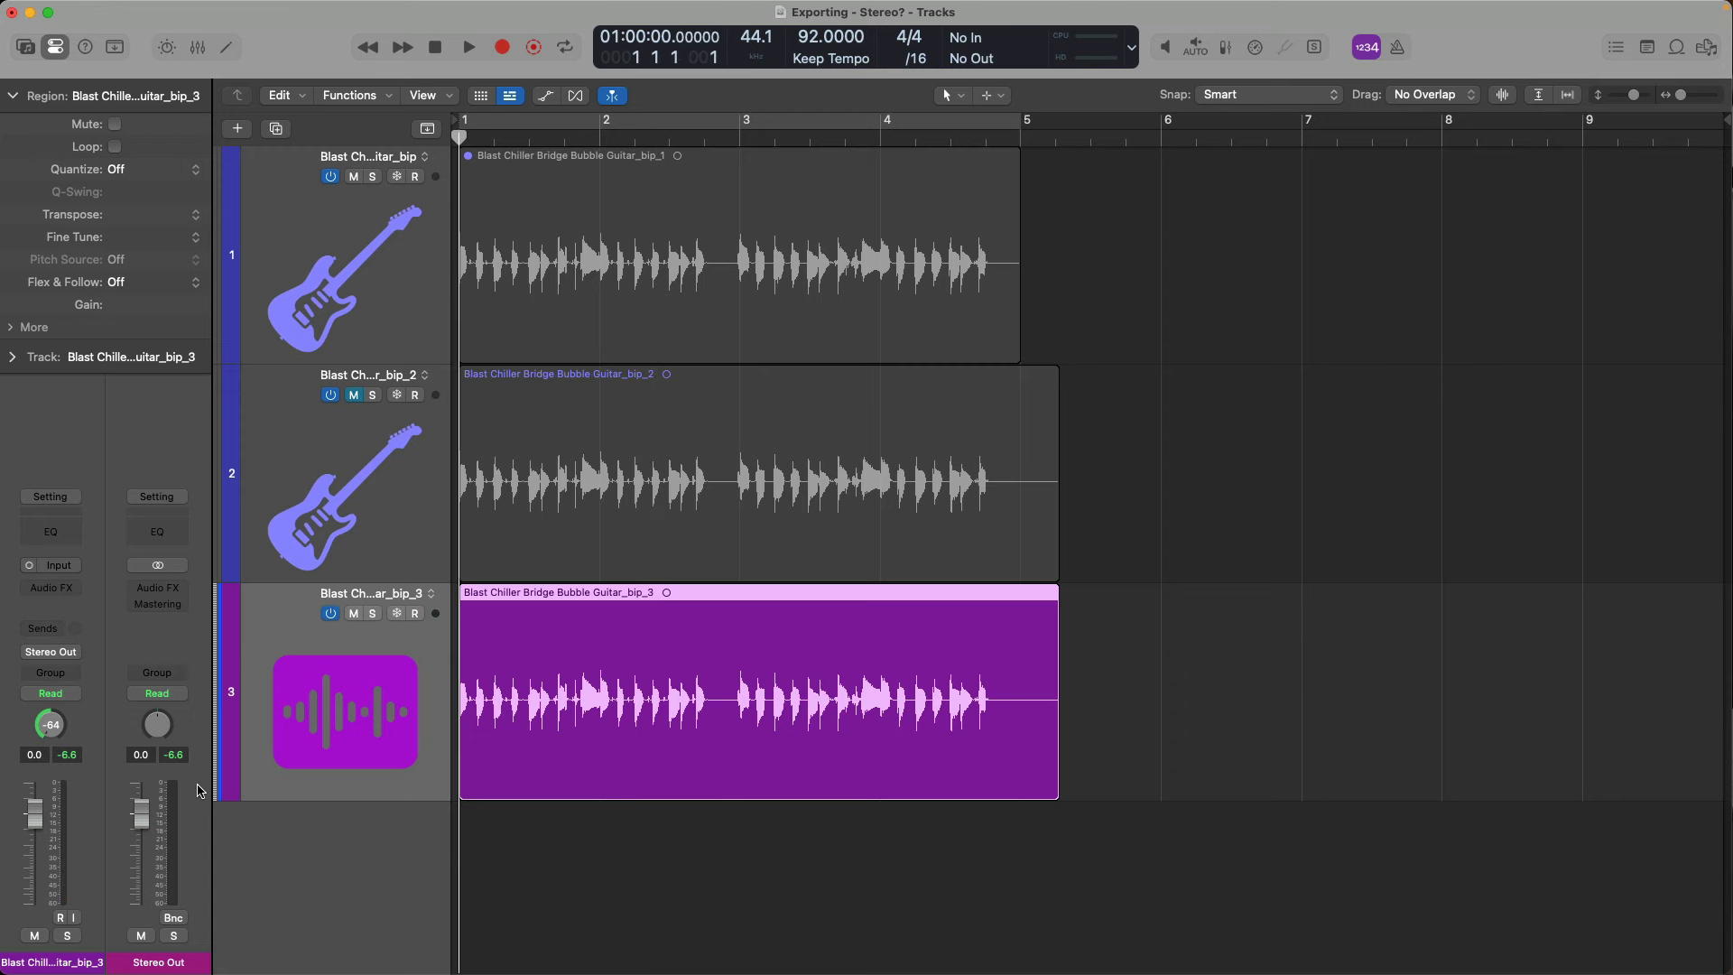
Step: Bounce the track 3 region in place to a new track without volume/pan automation, muting the source, and inspect the new waveform
key("ctrl+b")
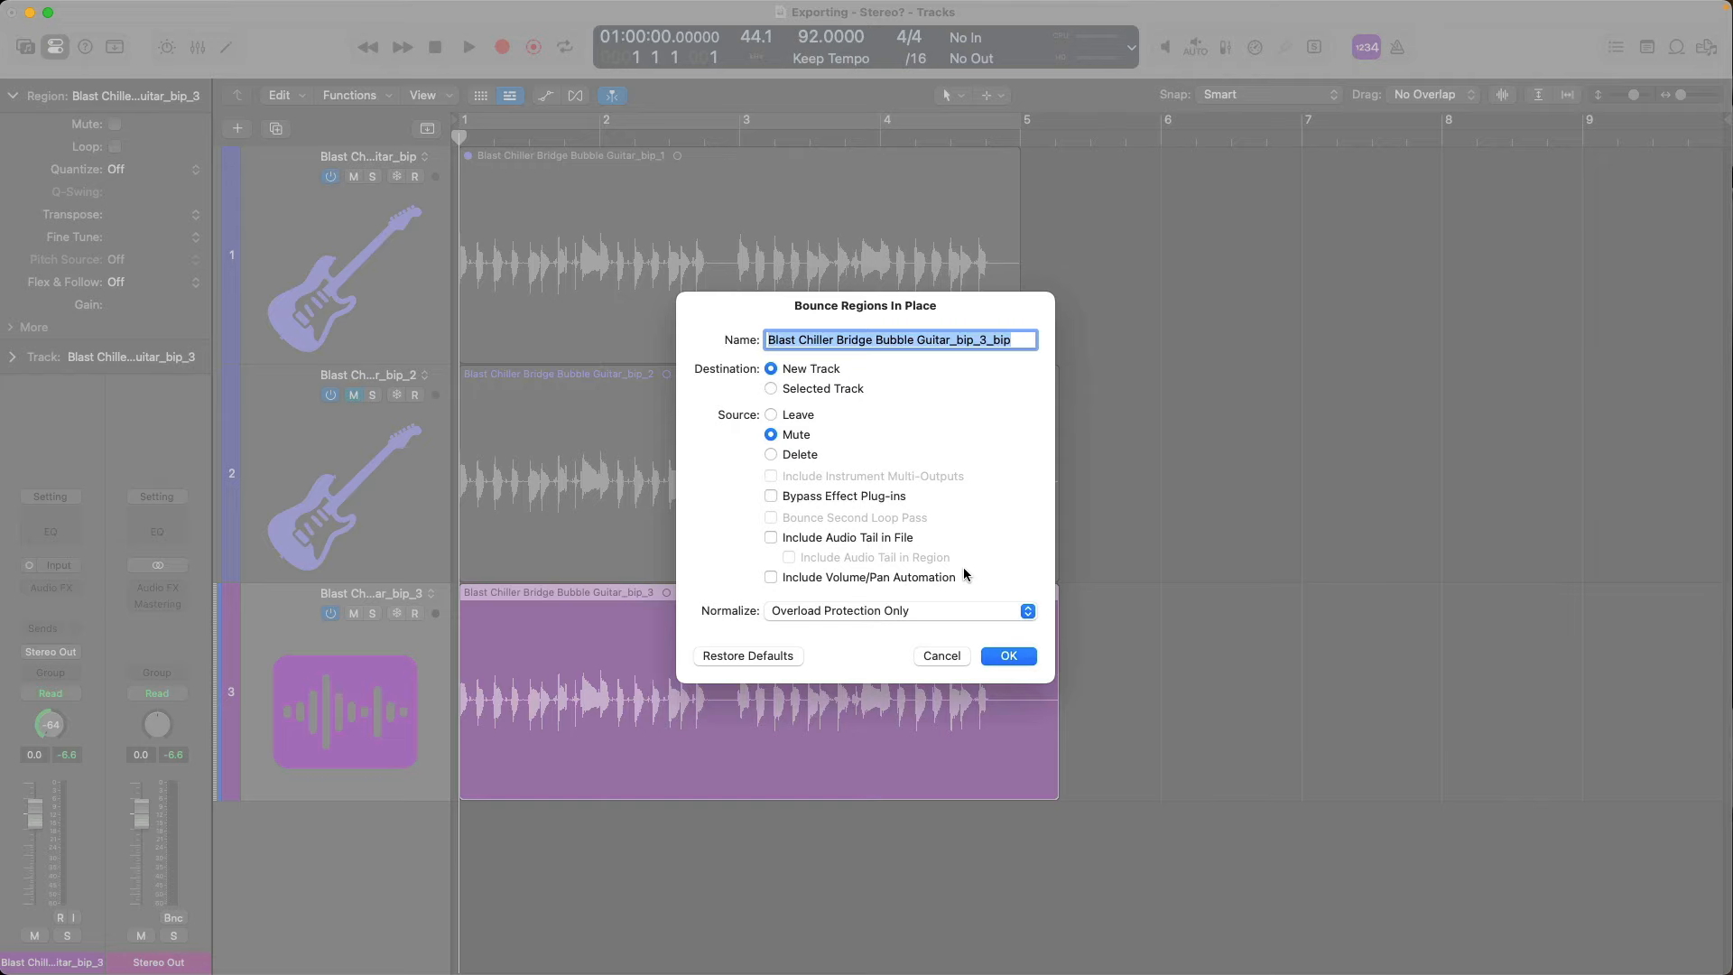
left_click(996, 655)
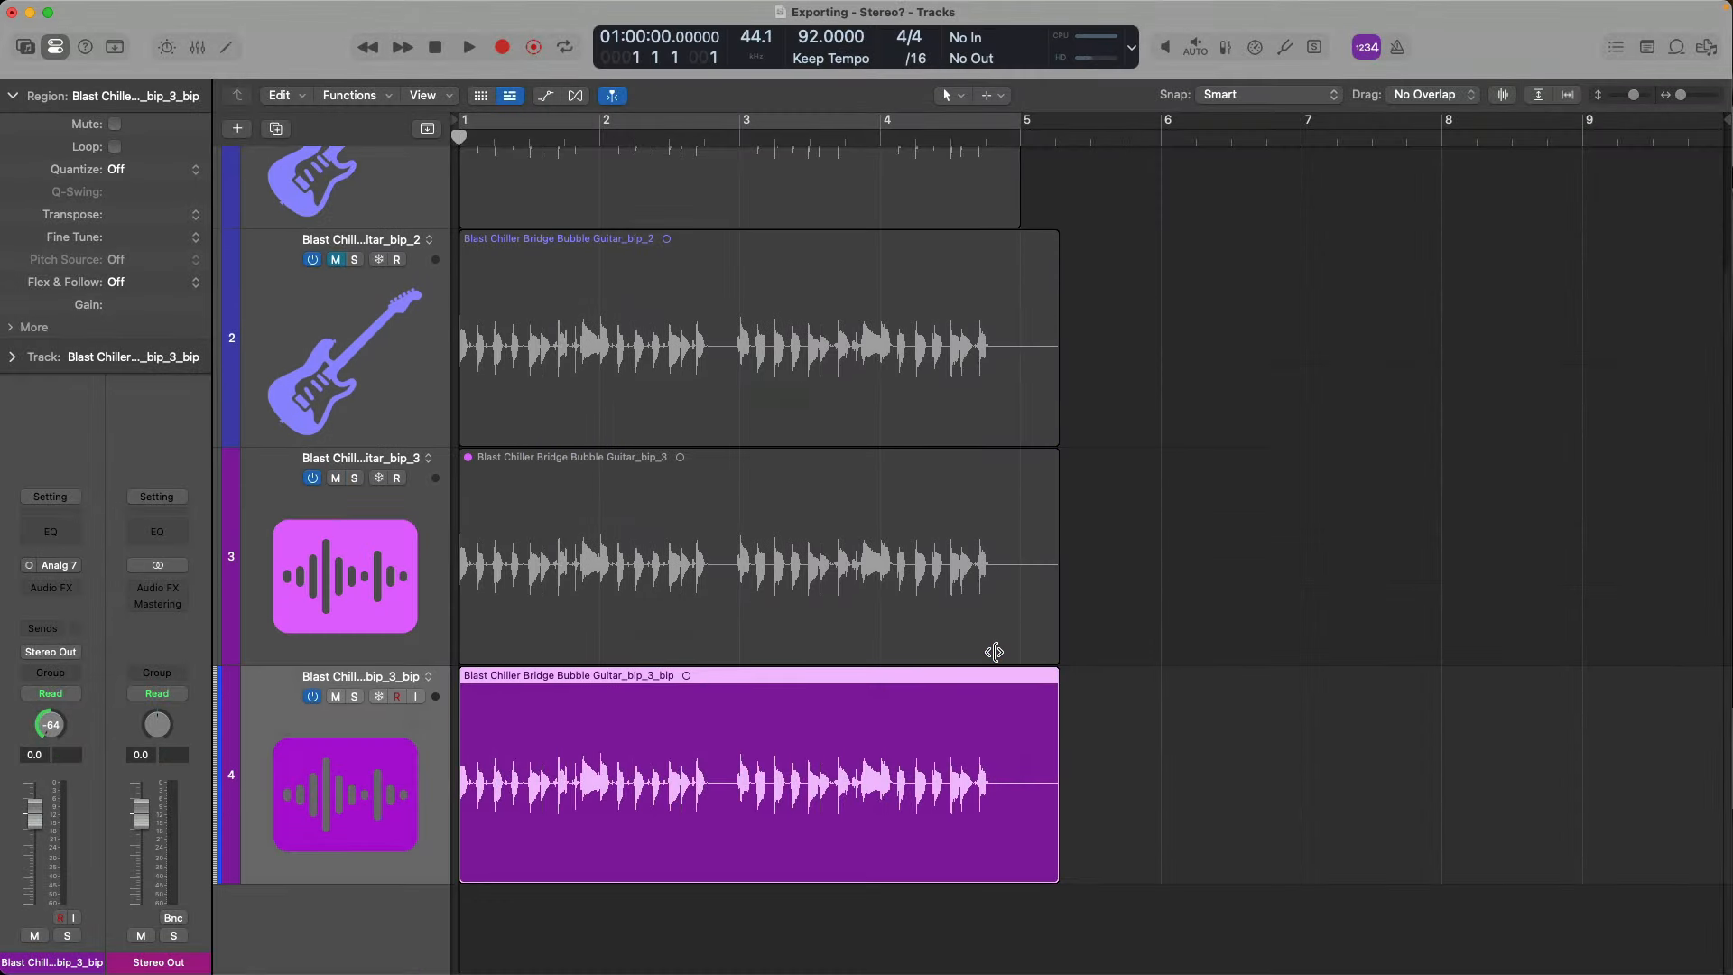
left_click_drag(715, 769, 525, 707)
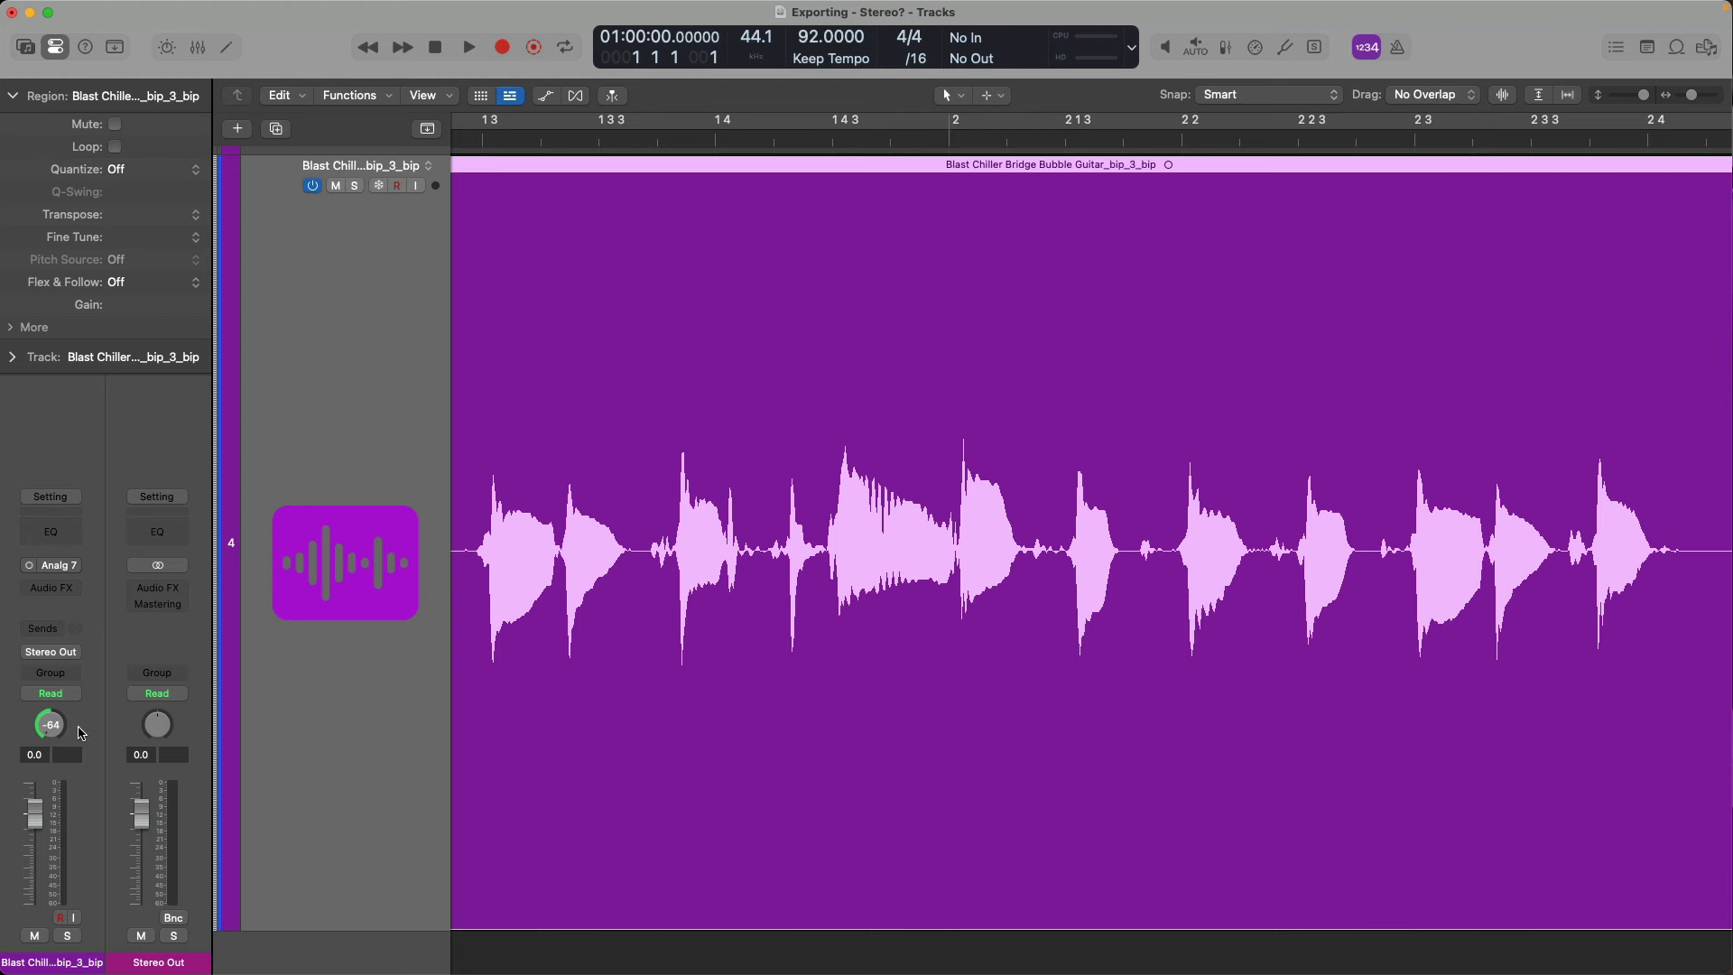
left_click(867, 414, "ctrl+alt")
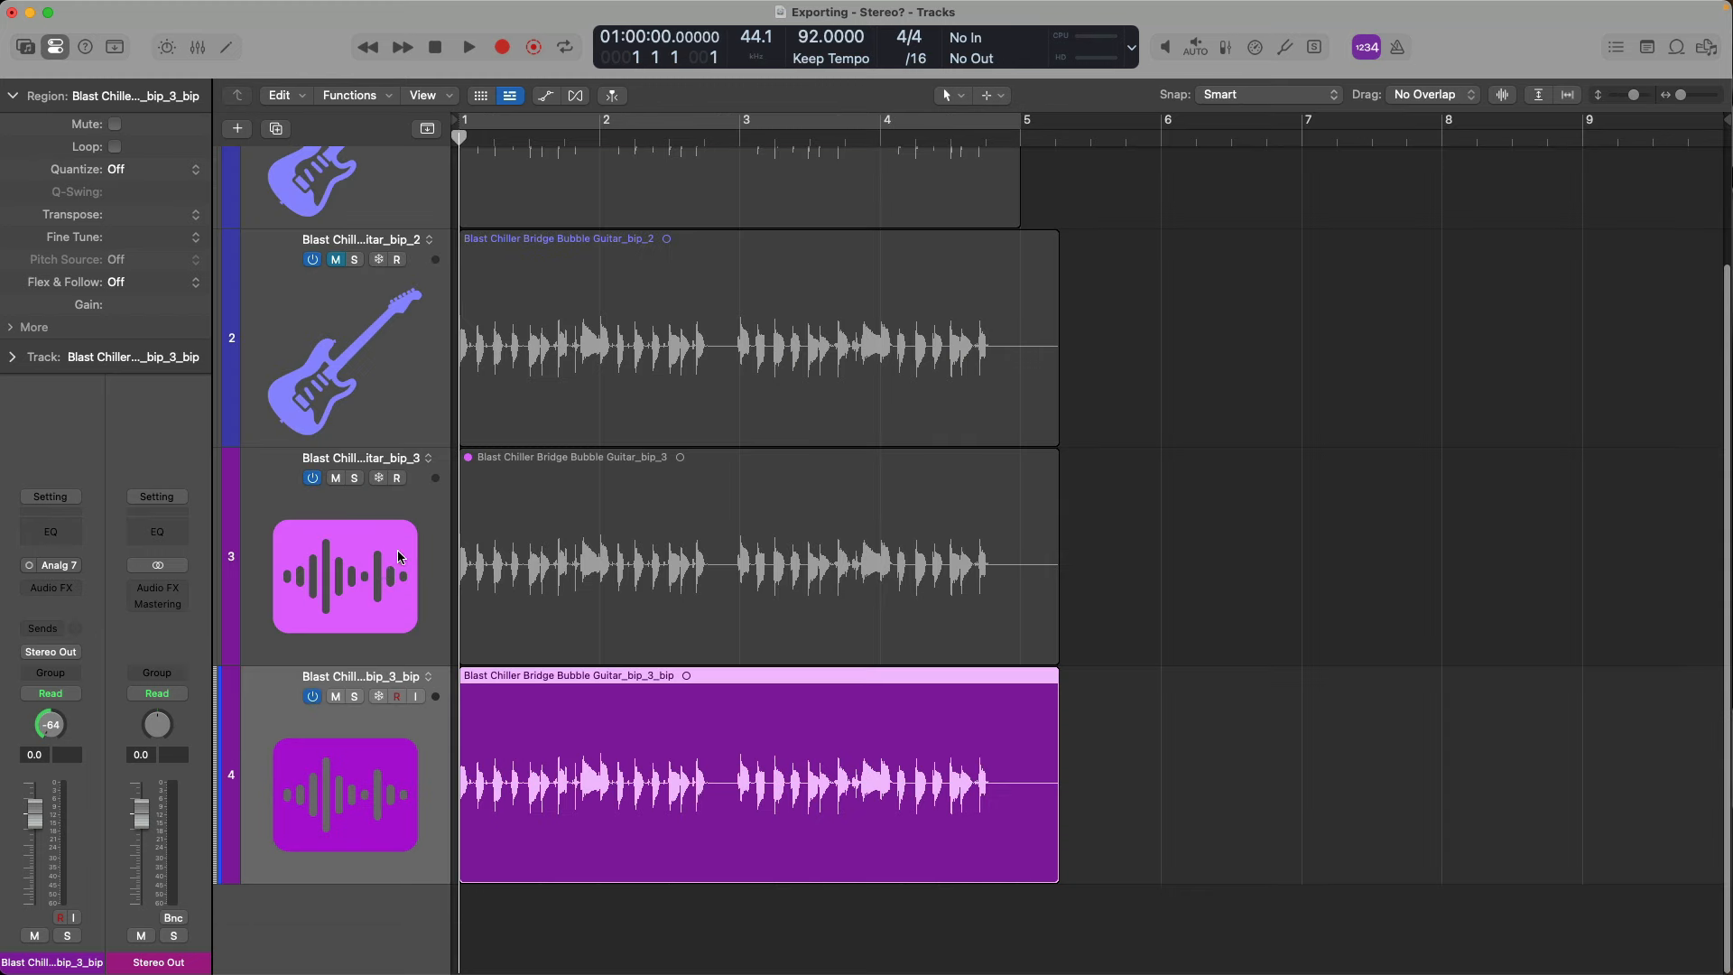
Step: Export track 4 as a 24-bit WAVE file to the Bounces folder, leaving volume/pan automation excluded
left_click(354, 596)
left_click(353, 751)
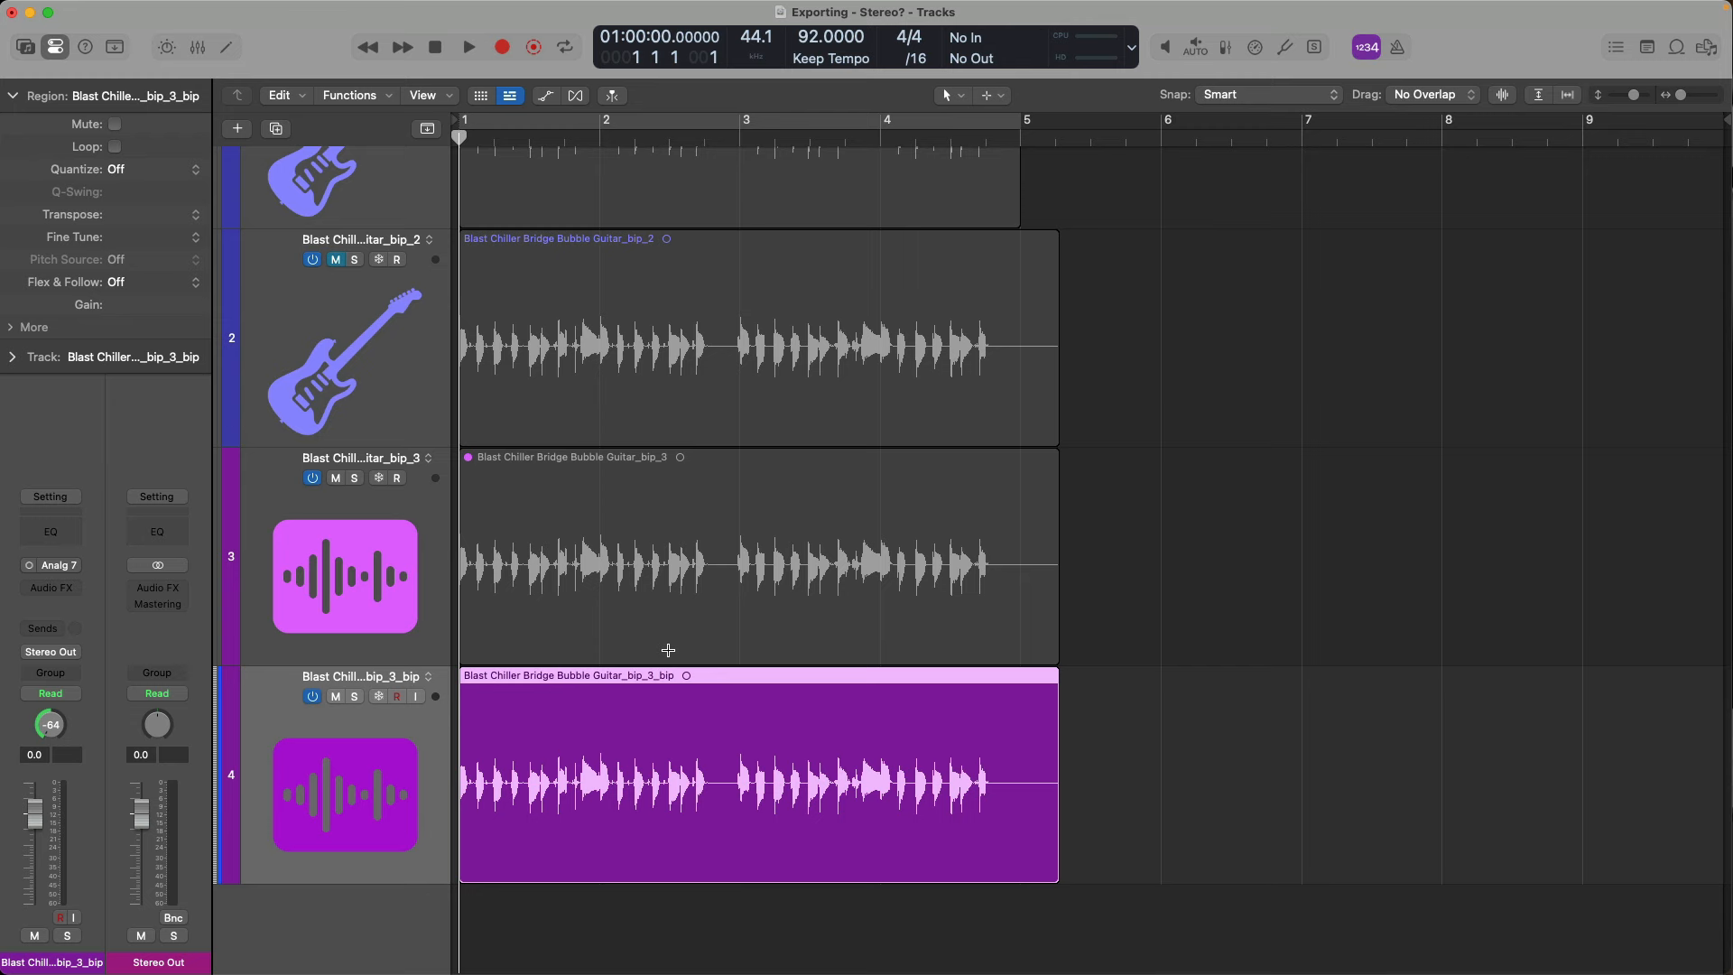
key("super+e")
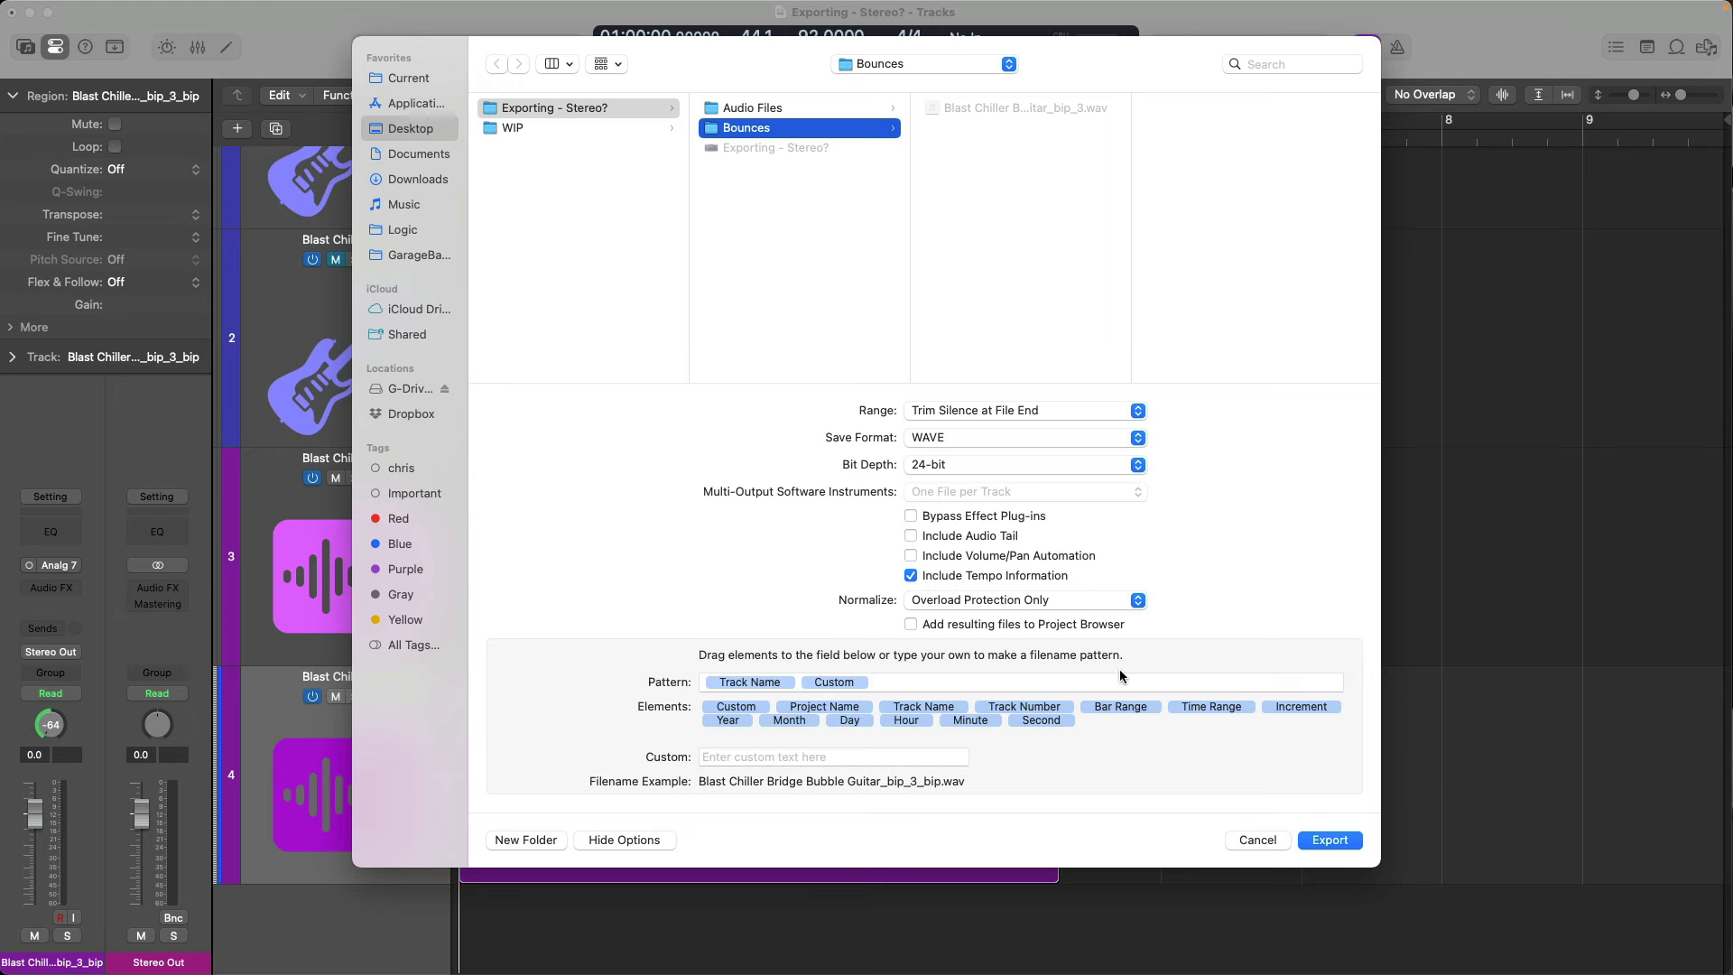
left_click(1329, 840)
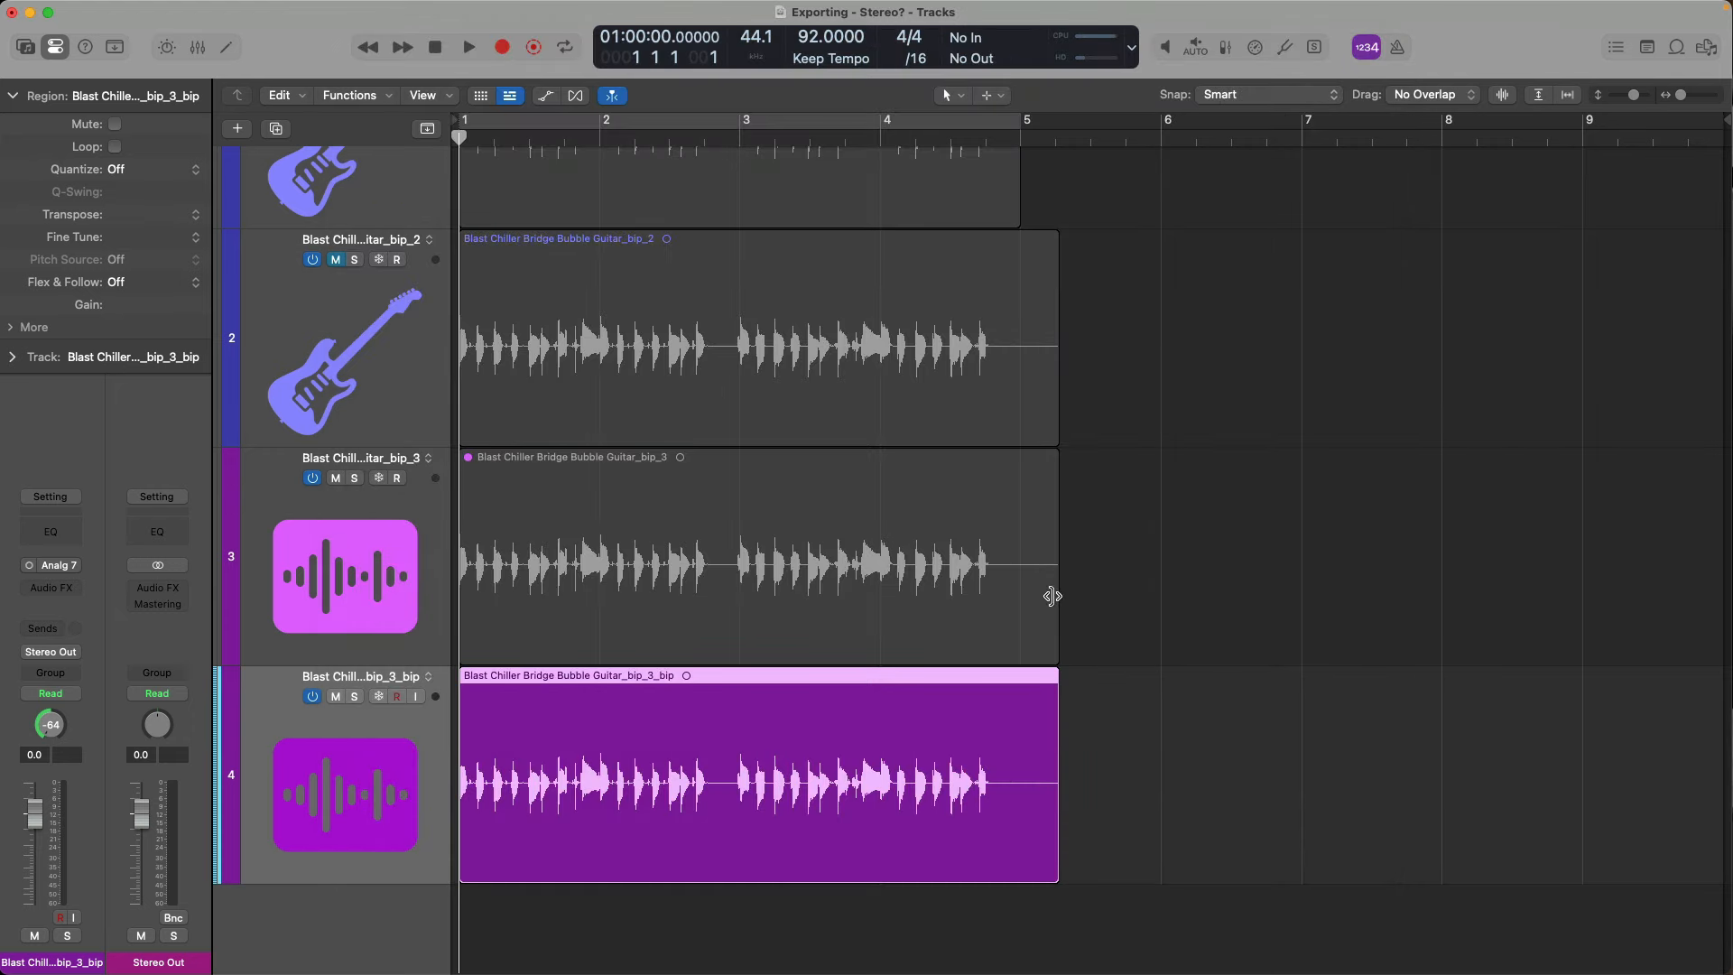
Step: Switch to Finder and import Blast Chiller Bridge Bubble Guitar_bip_3_bip_1.wav from the Bounces folder onto a new track below track 4, starting at bar 1
key("super+Tab")
key("super+shift+Tab")
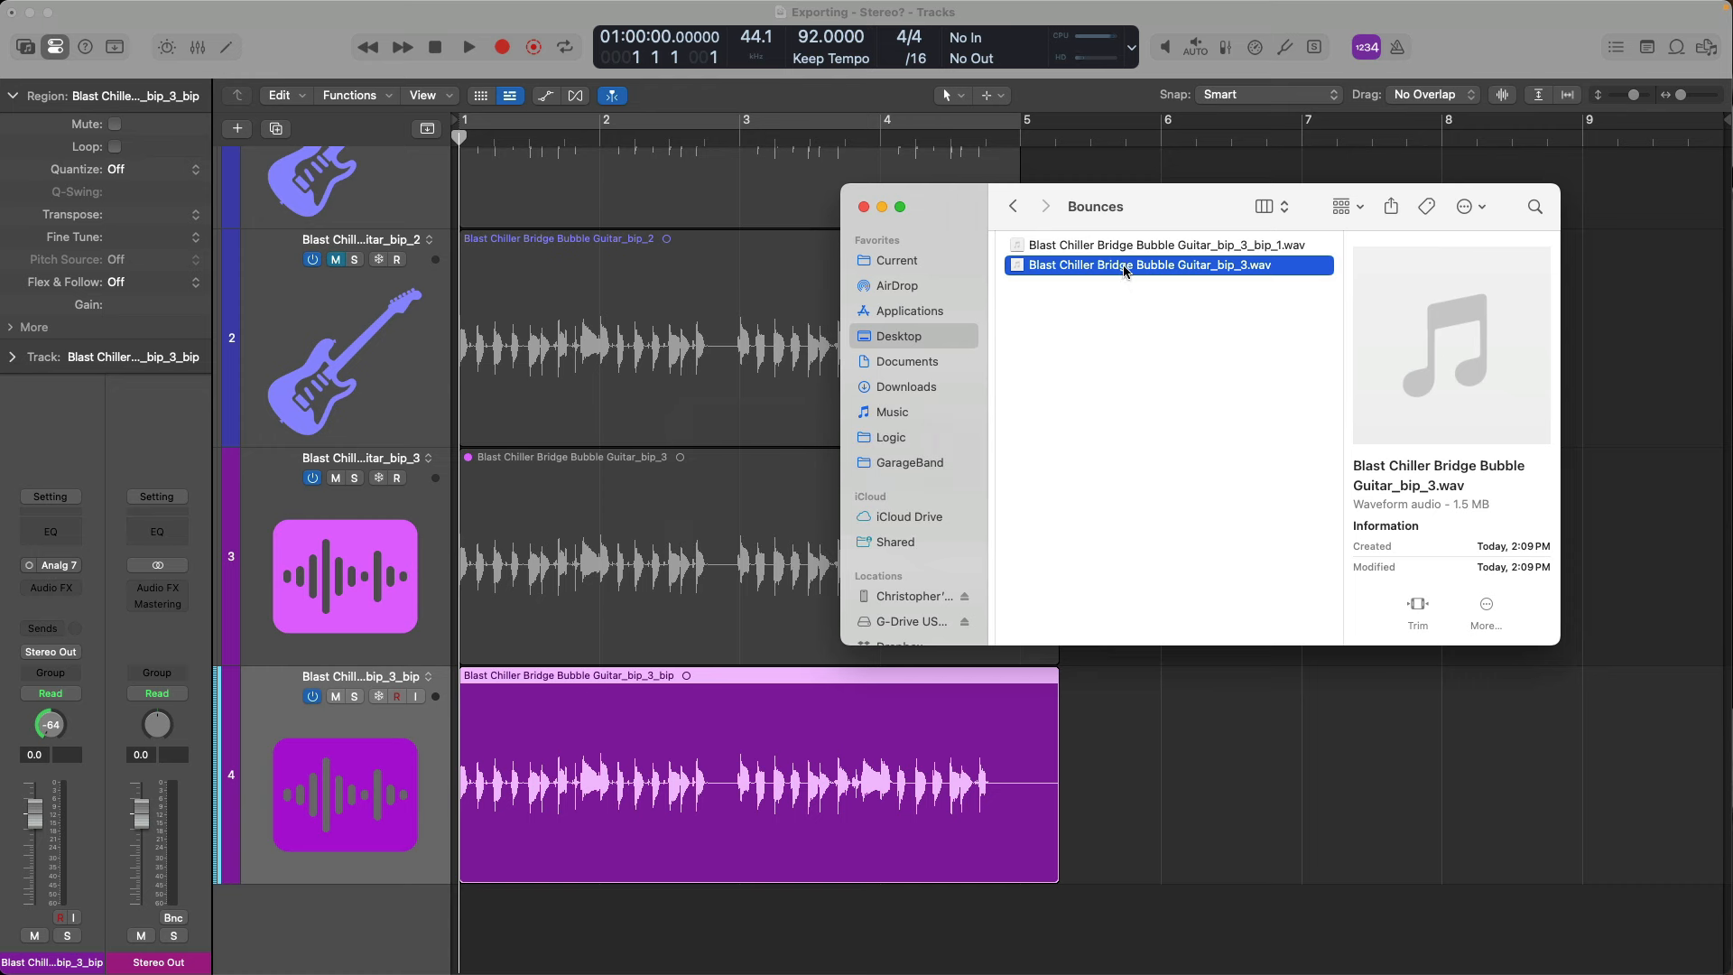
left_click(1136, 249)
left_click_drag(1136, 249, 496, 912)
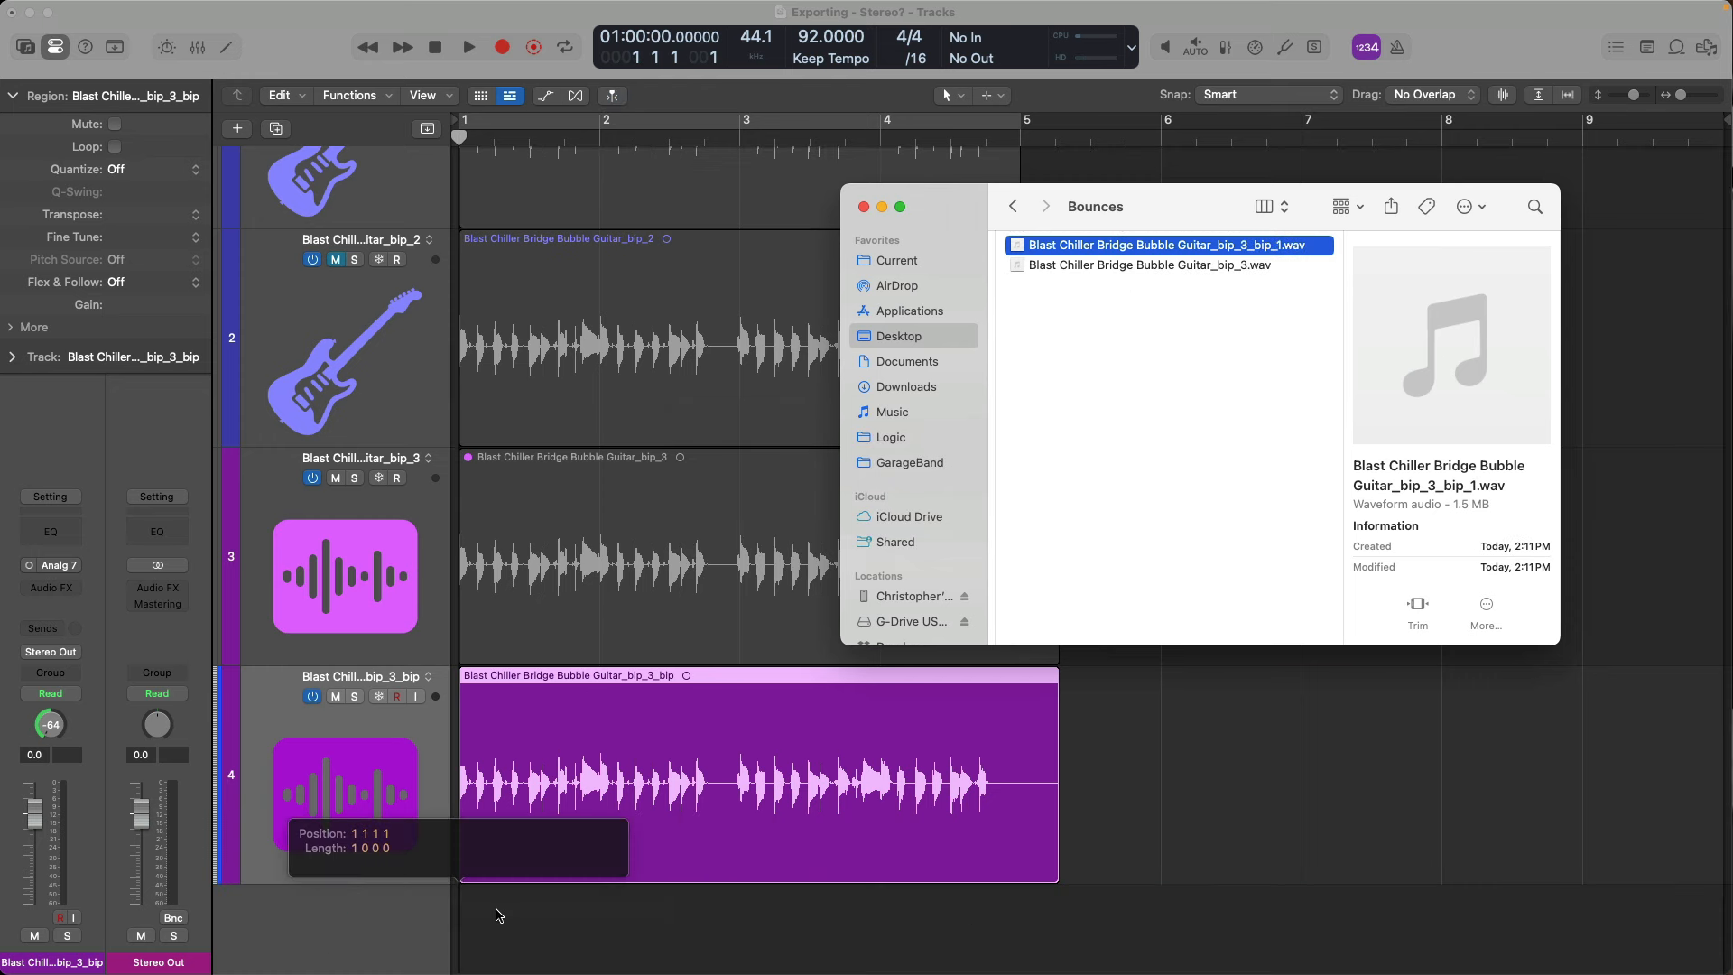
left_click(1210, 704)
scroll(1210, 703, "down", 2)
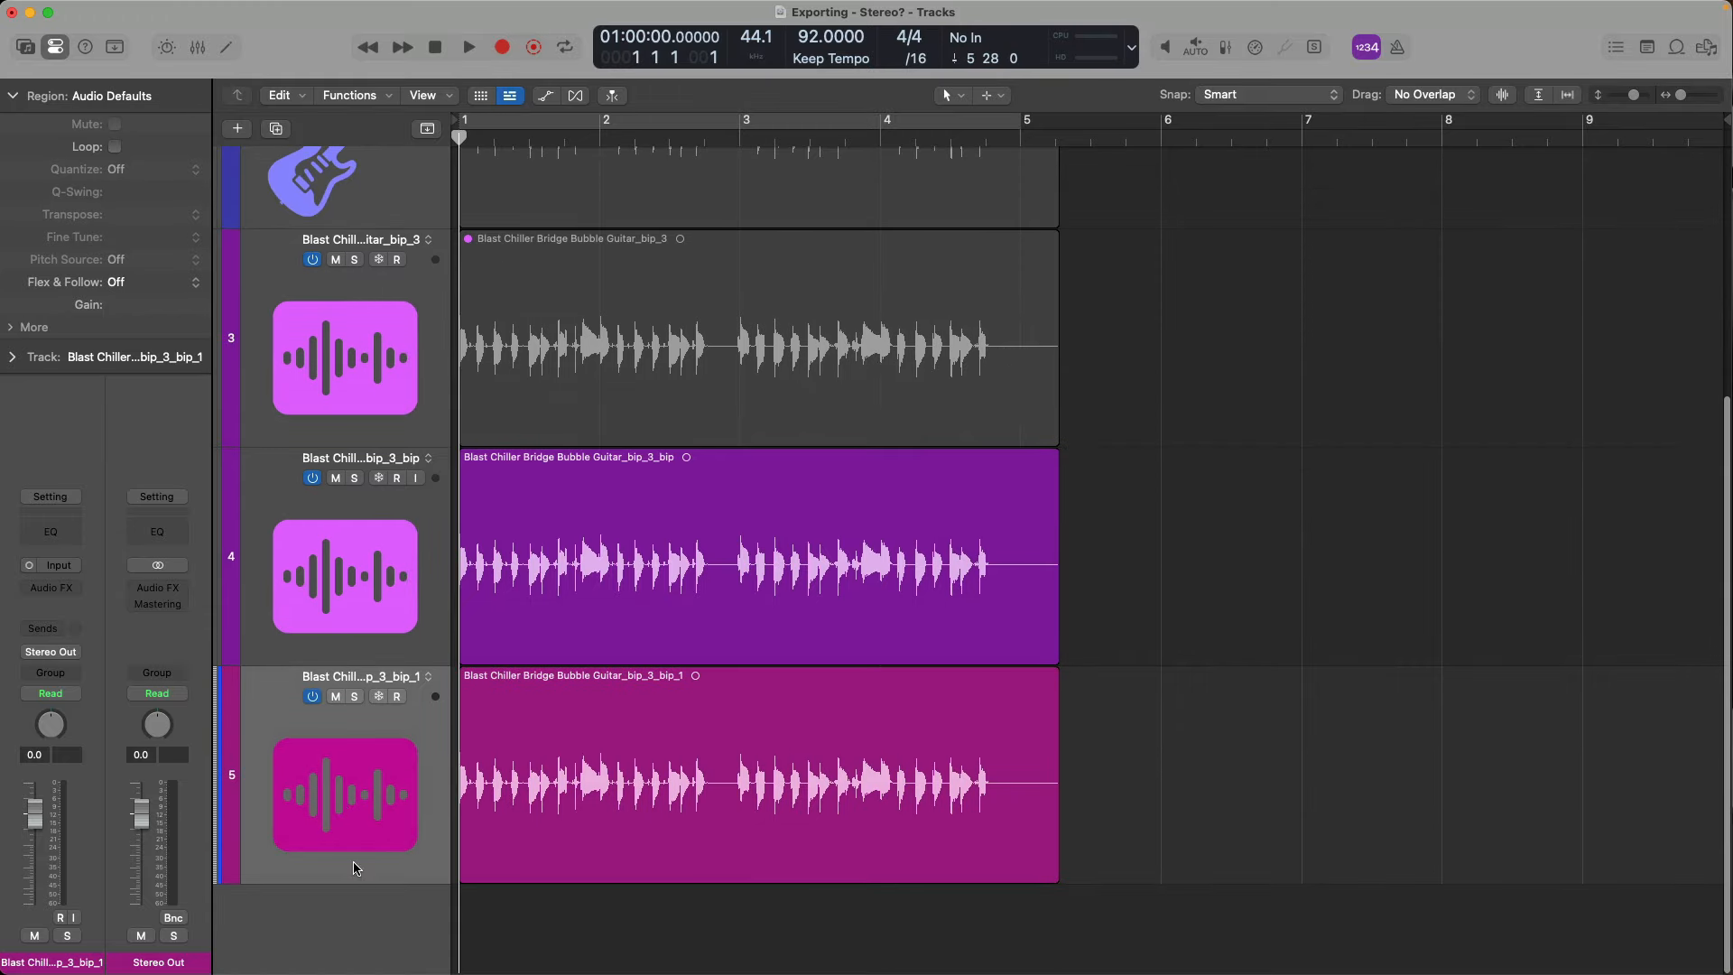
Step: Try different pan positions on imported guitar track 5, leave it panned to -64, and mute track 4
left_click(357, 781)
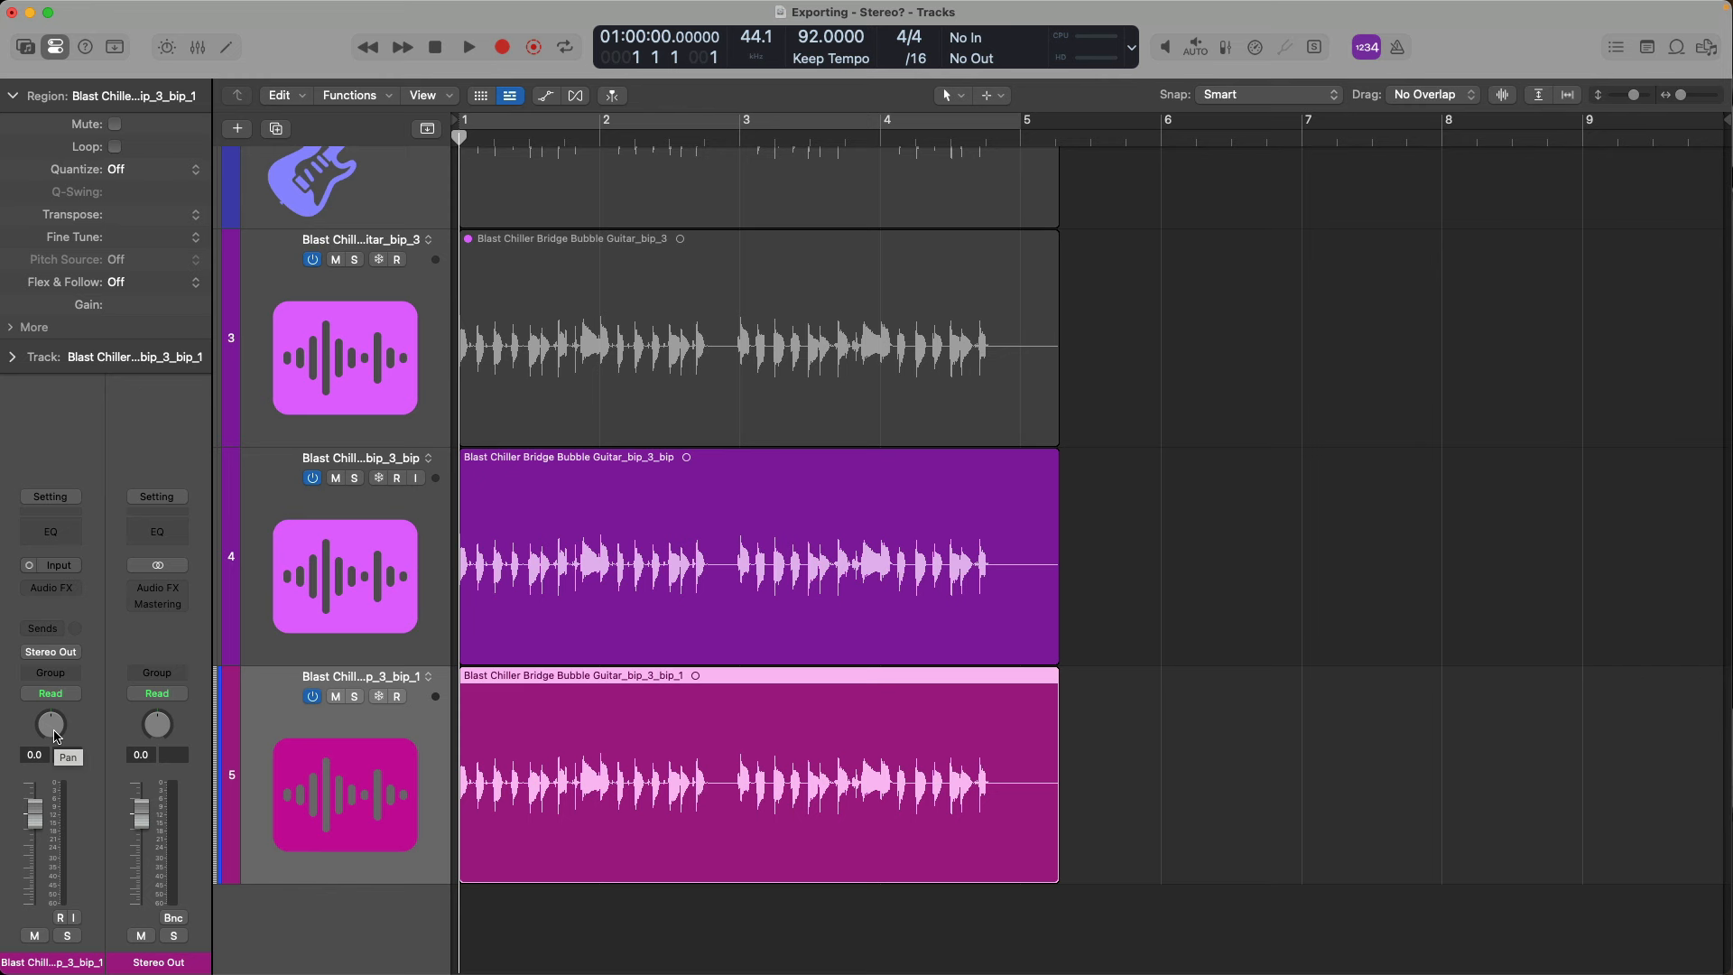
left_click_drag(51, 725, 52, 859)
left_click(51, 729, "alt")
left_click_drag(52, 726, 51, 452)
left_click_drag(52, 724, 47, 889)
left_click(336, 478)
Step: Bounce the track 5 region in place to a new track with volume/pan automation included and the source muted
key("ctrl+b")
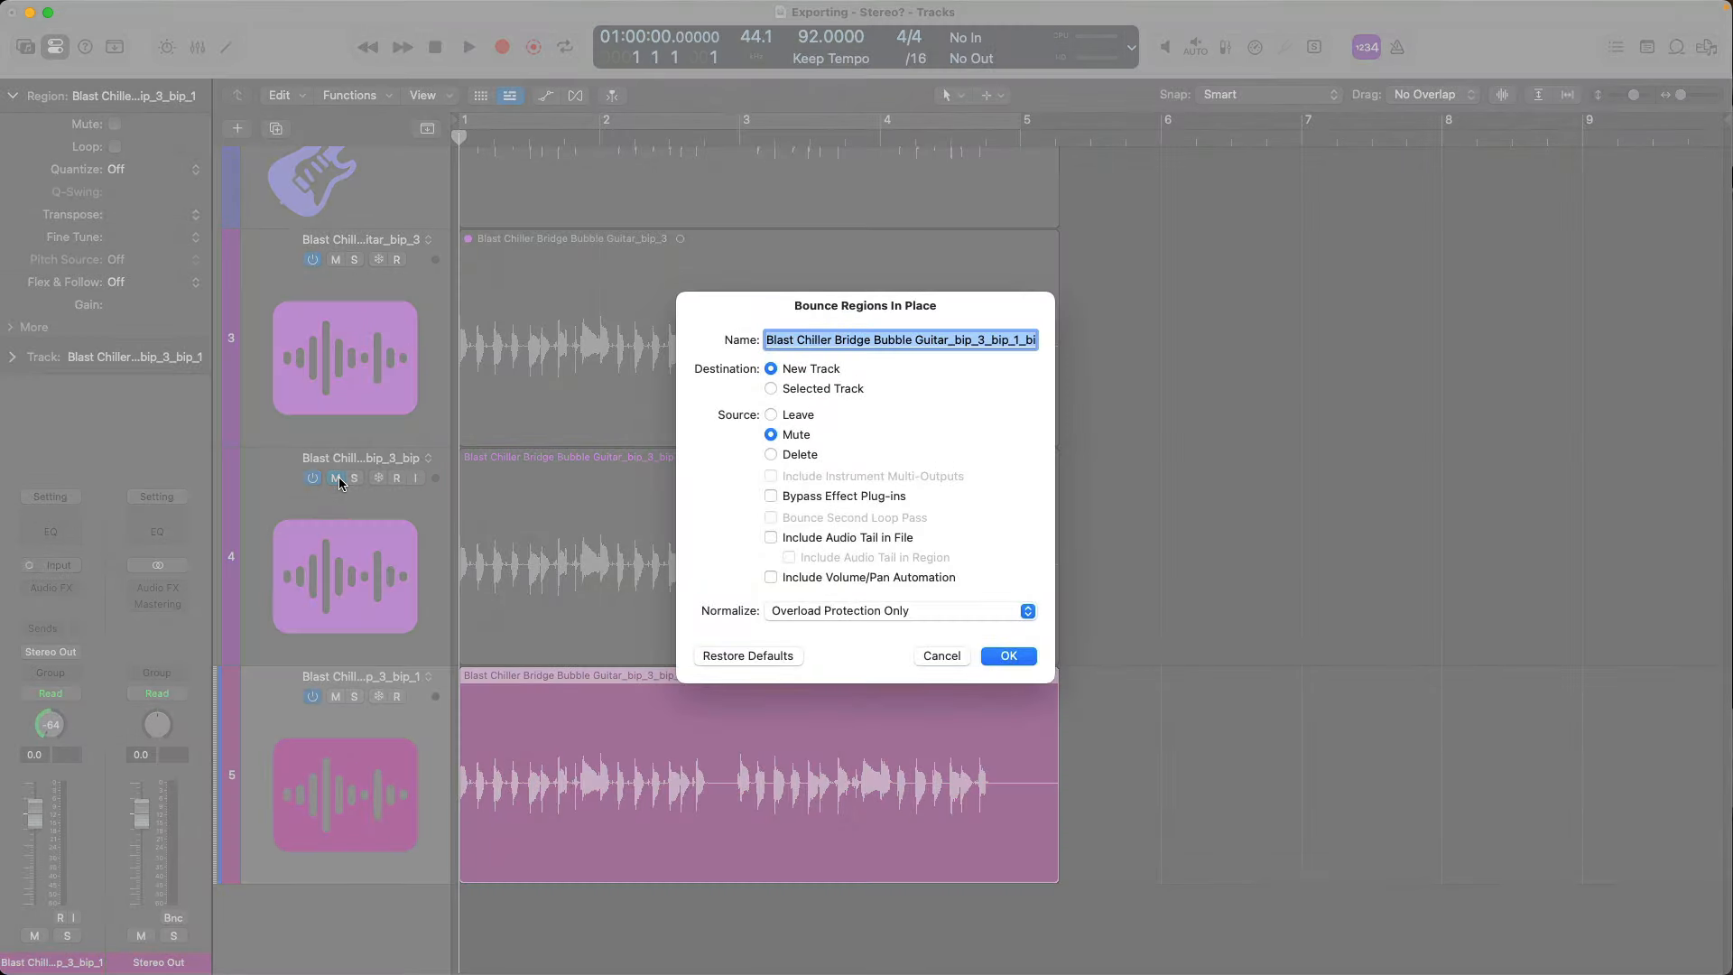
left_click(770, 576)
left_click(995, 657)
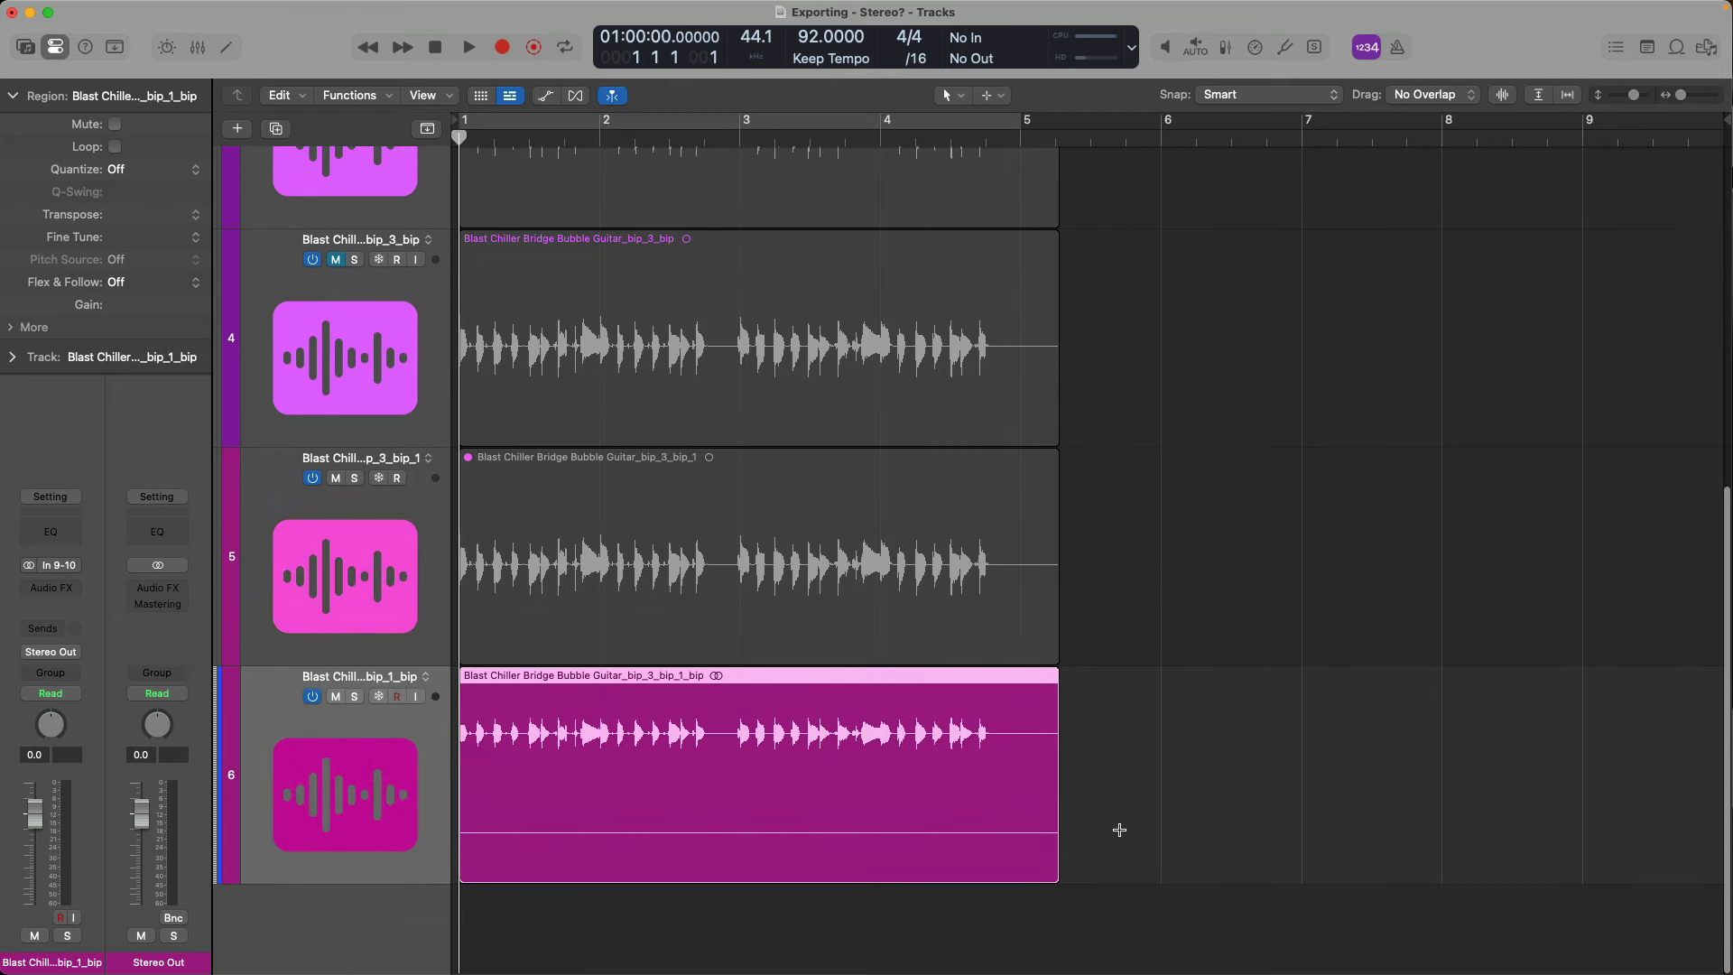
Step: Inspect the waveform and channel mode of the new bounce on track 6 and play part of it
left_click_drag(1120, 831, 427, 686)
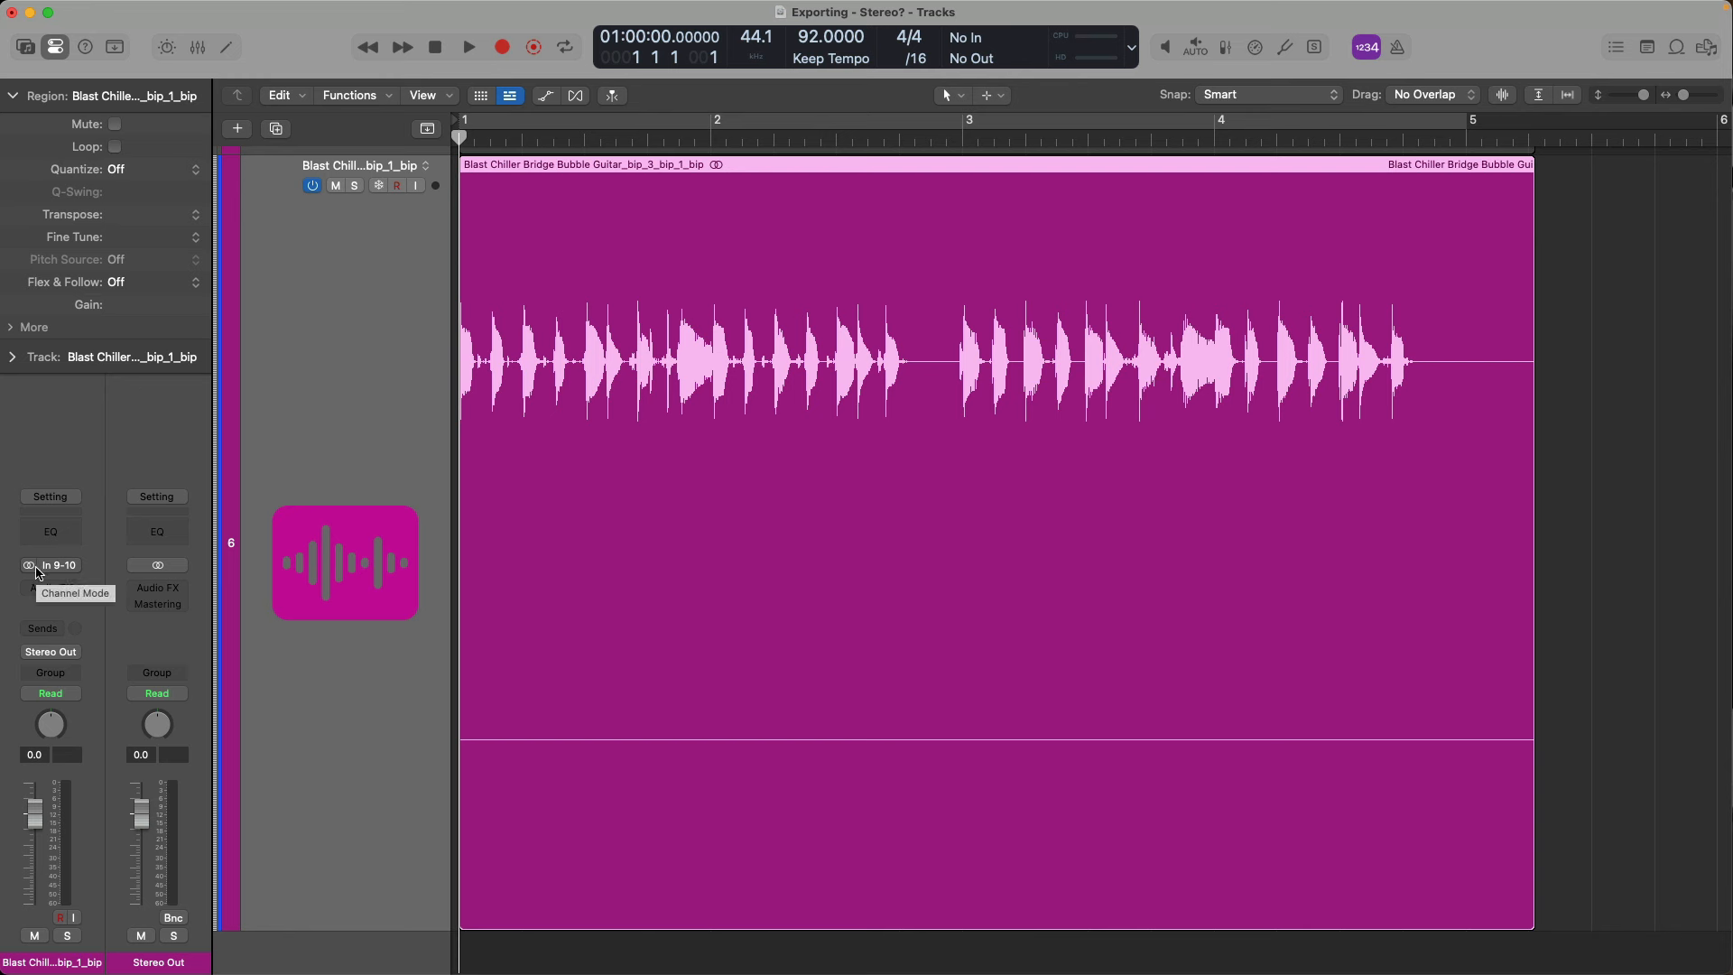
key("space")
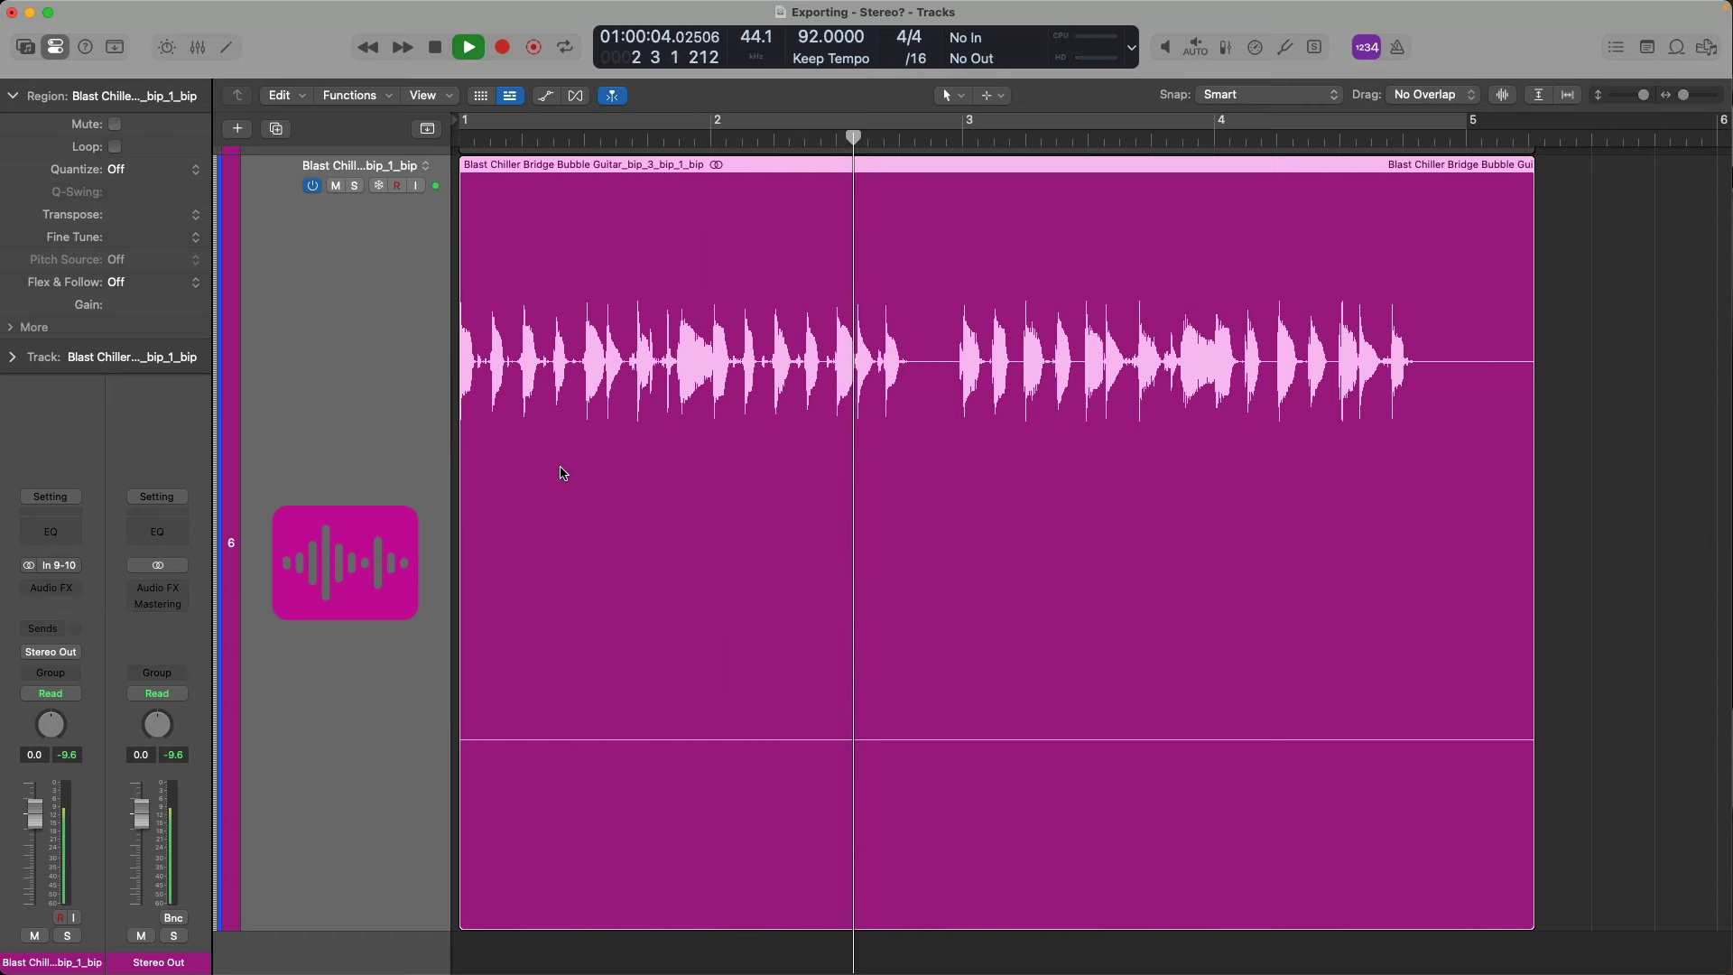
key("space")
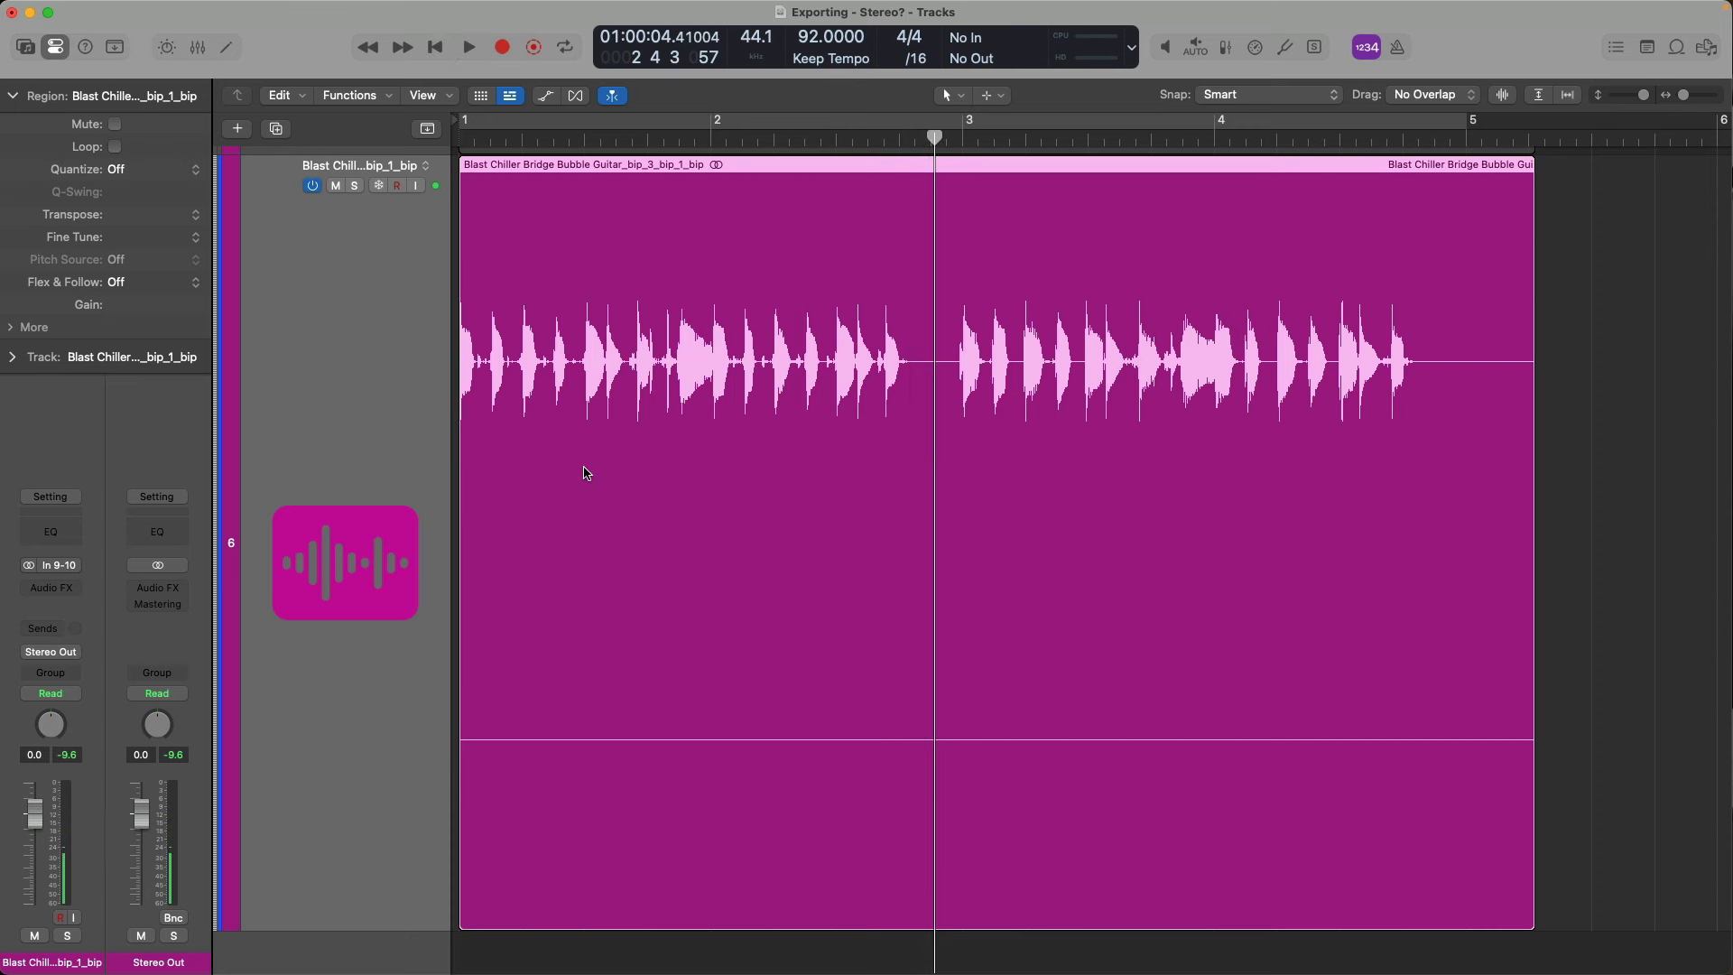
key("z")
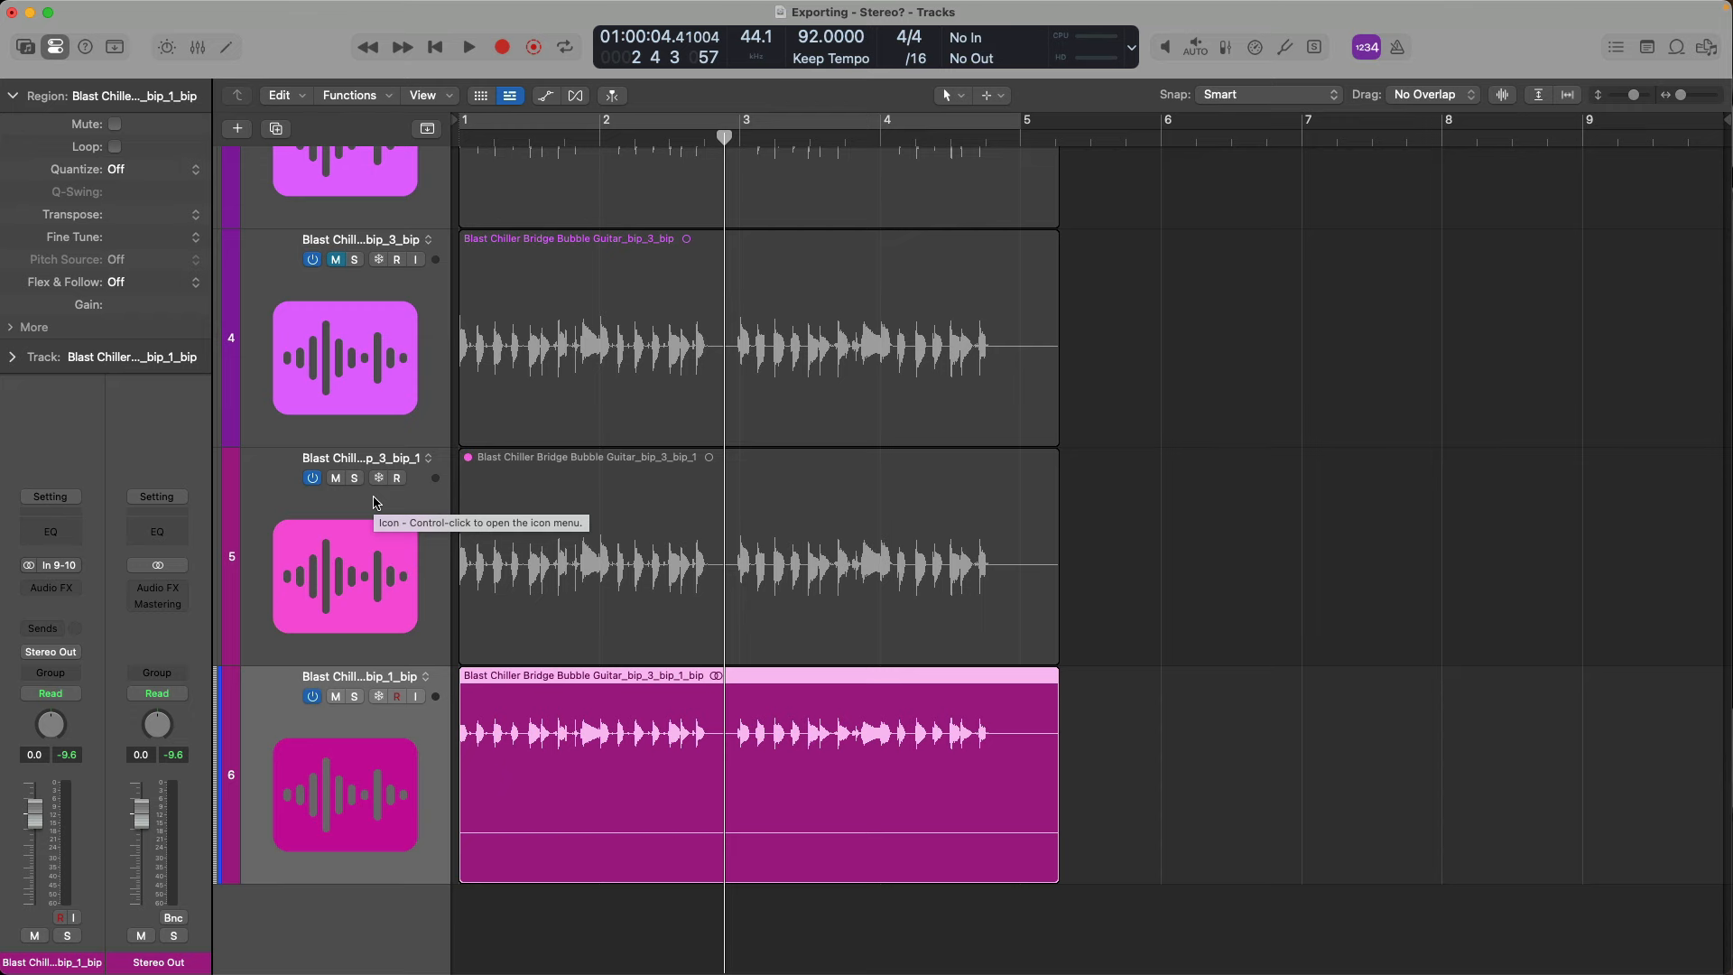
Step: Lower track 5's volume to -10.4 dB and bounce its region in place to a new track, including volume/pan automation
key("ctrl+b")
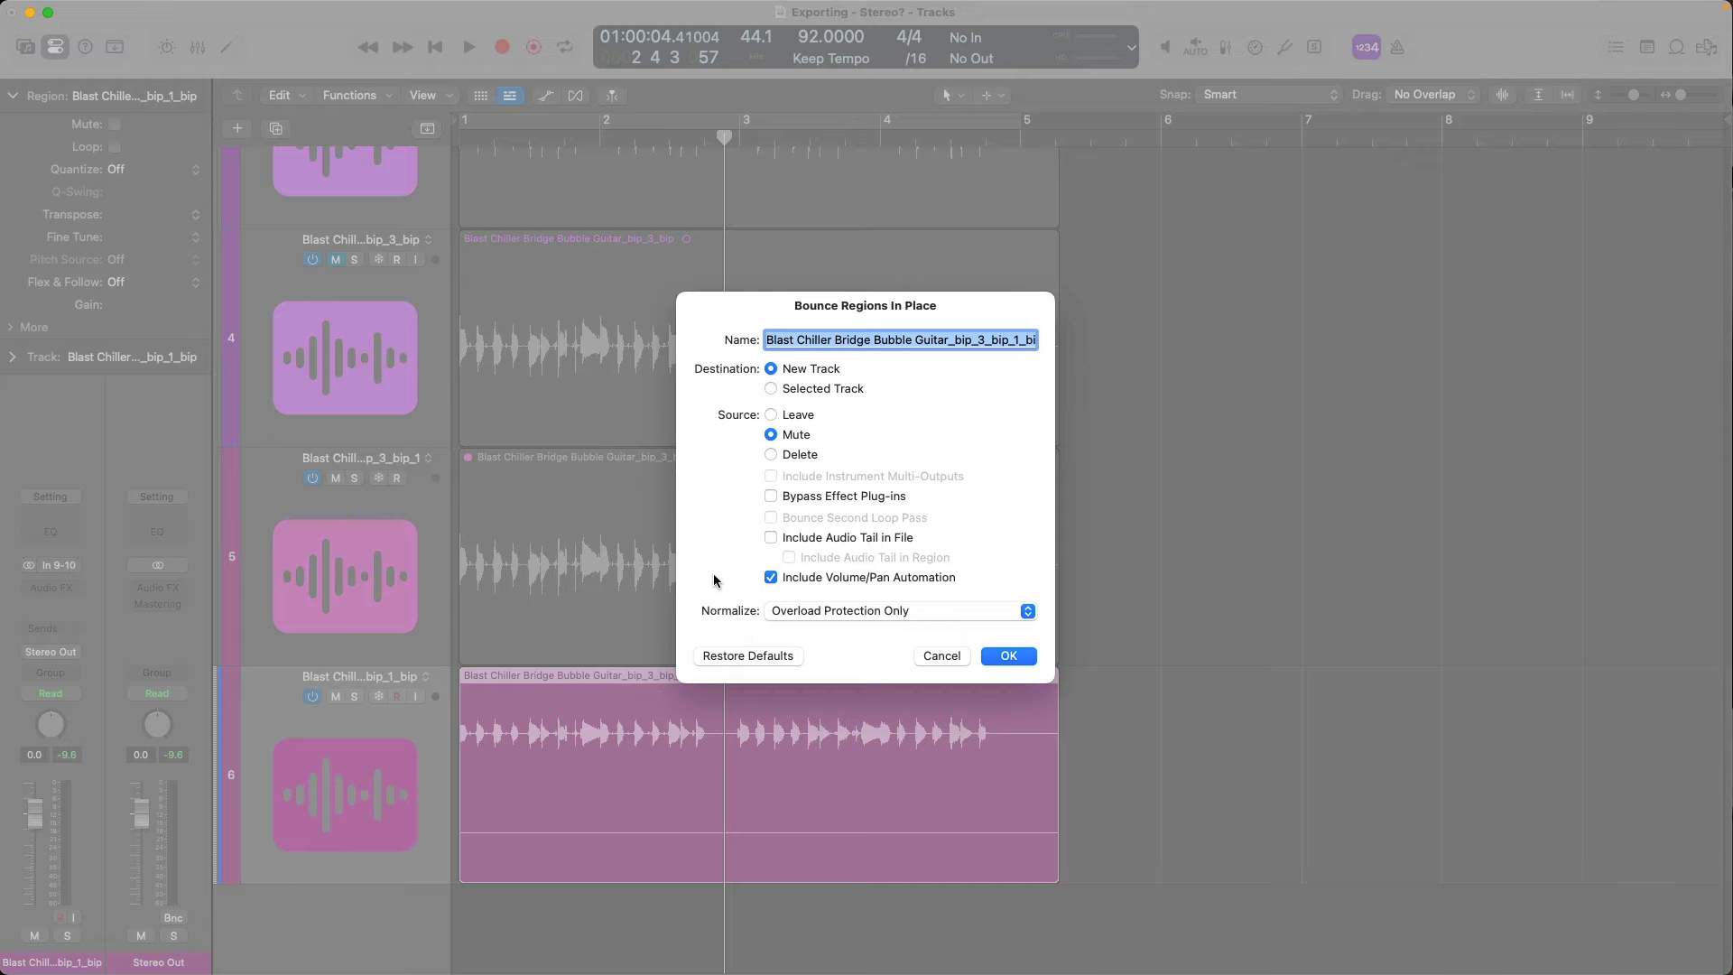
key("Return")
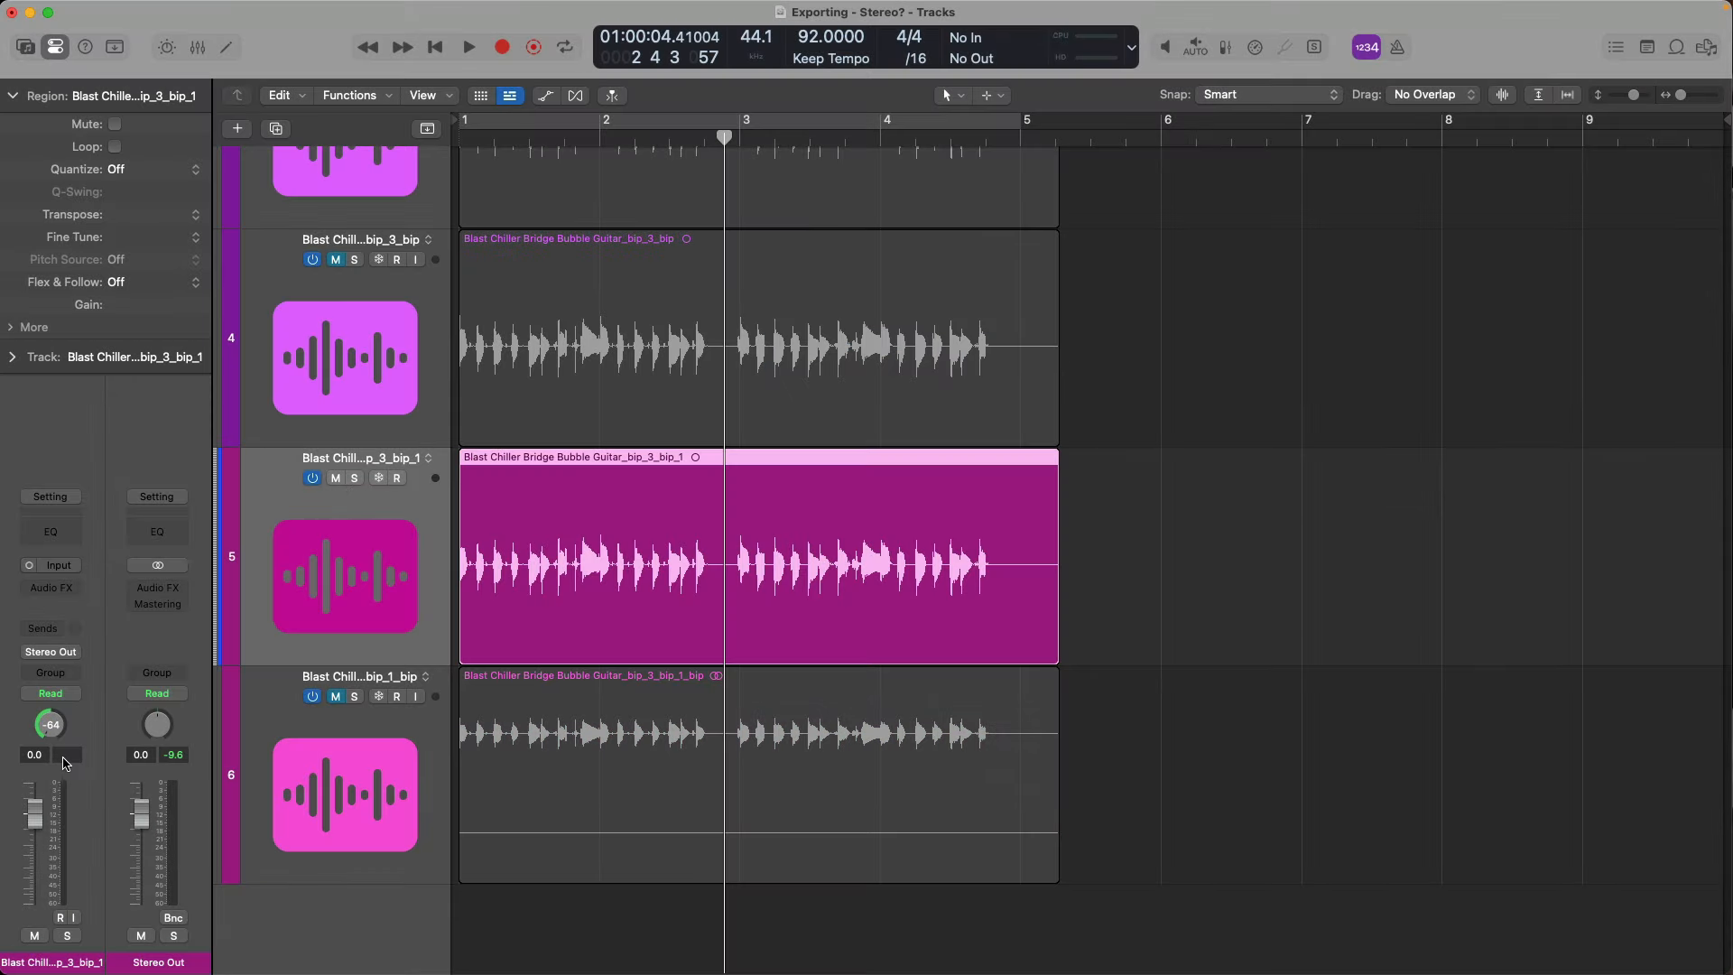
left_click_drag(35, 812, 34, 858)
key("ctrl+b")
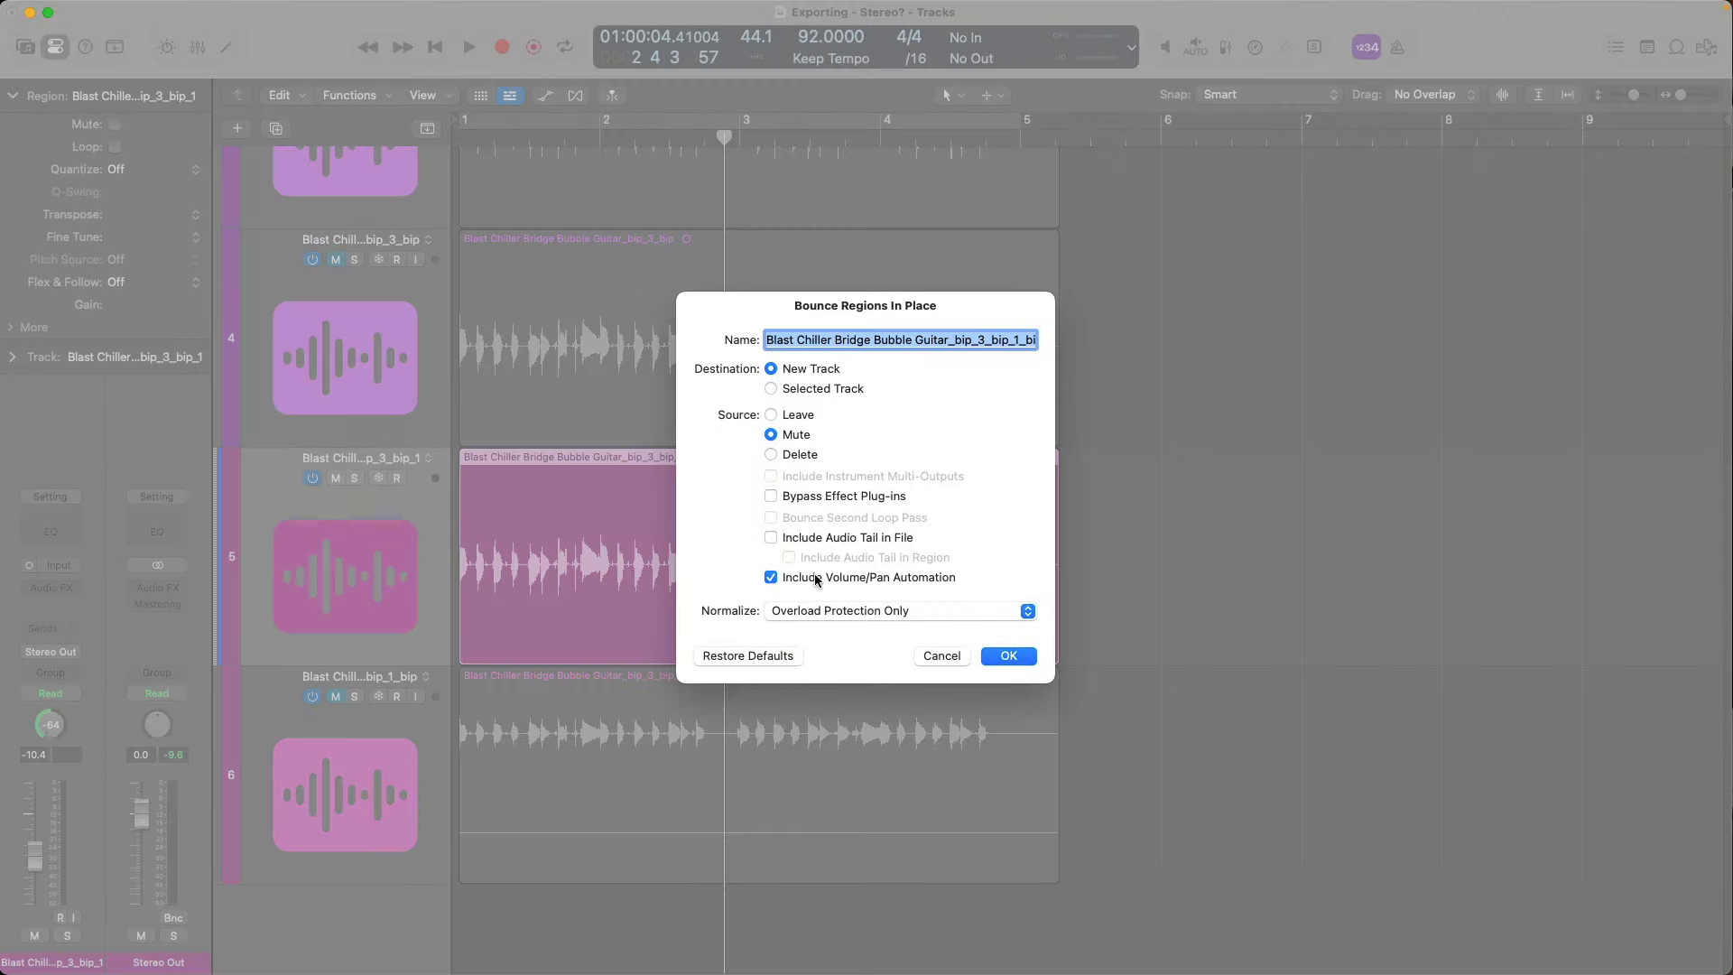
left_click(1001, 657)
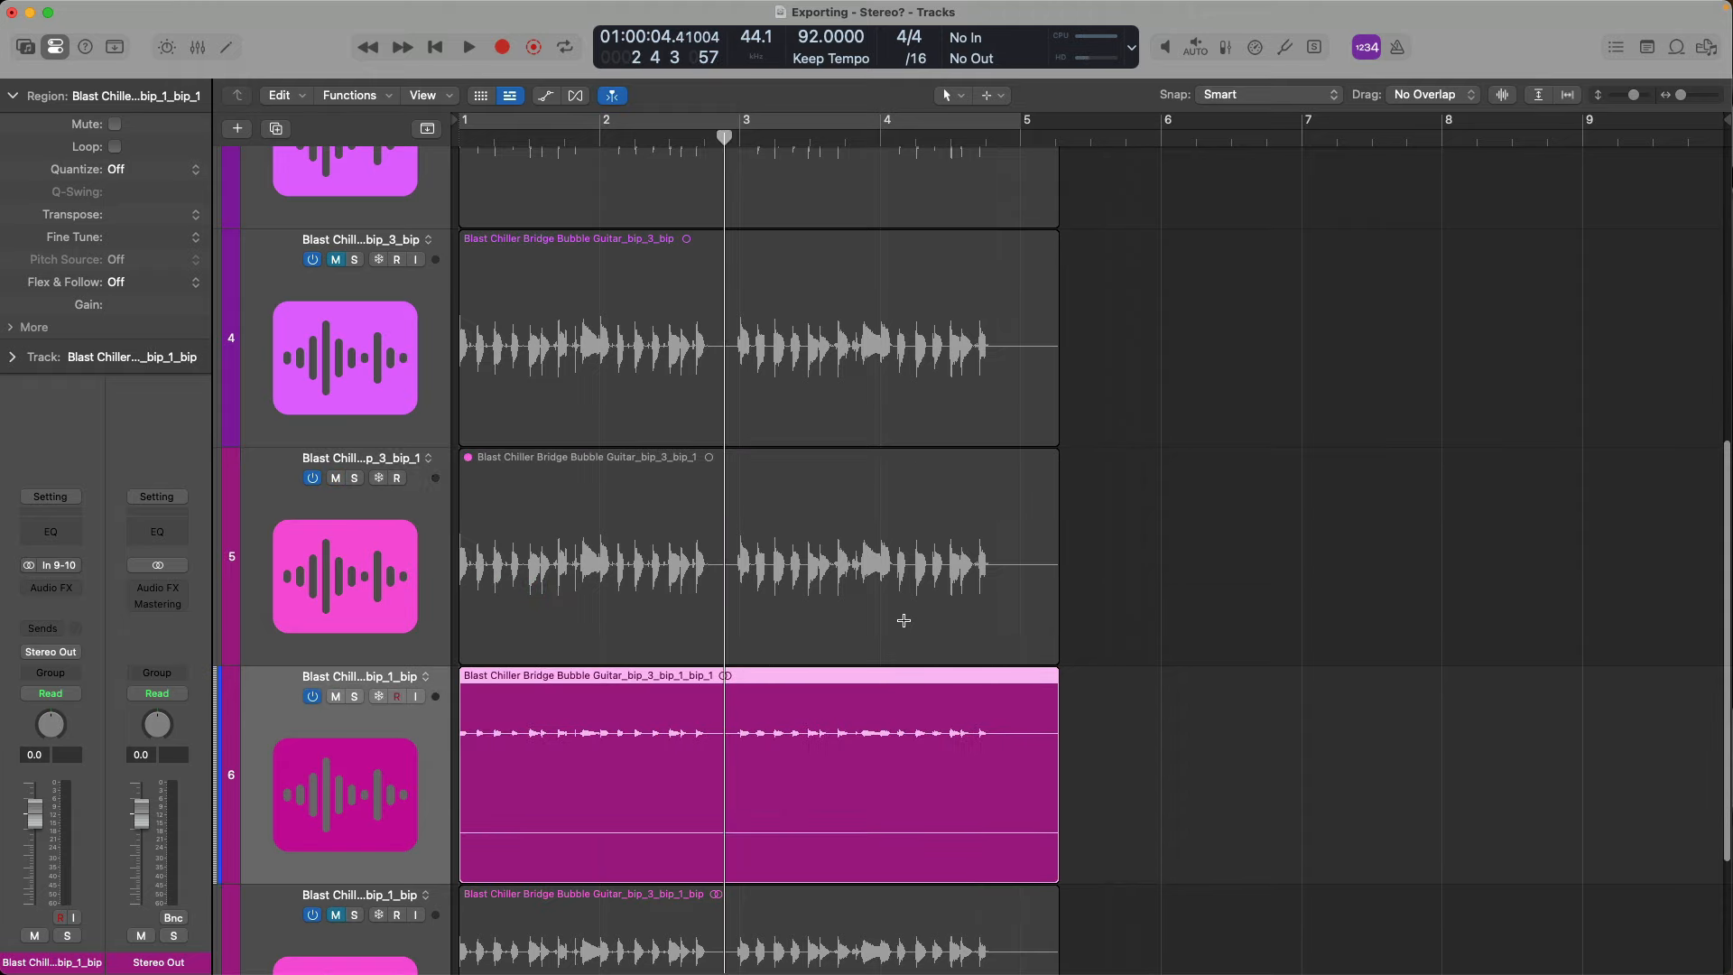
Step: Compare the quieter bounce on track 6 with the earlier one below it, mute track 6, and unmute the track 5 region
scroll(904, 620, "down", 4)
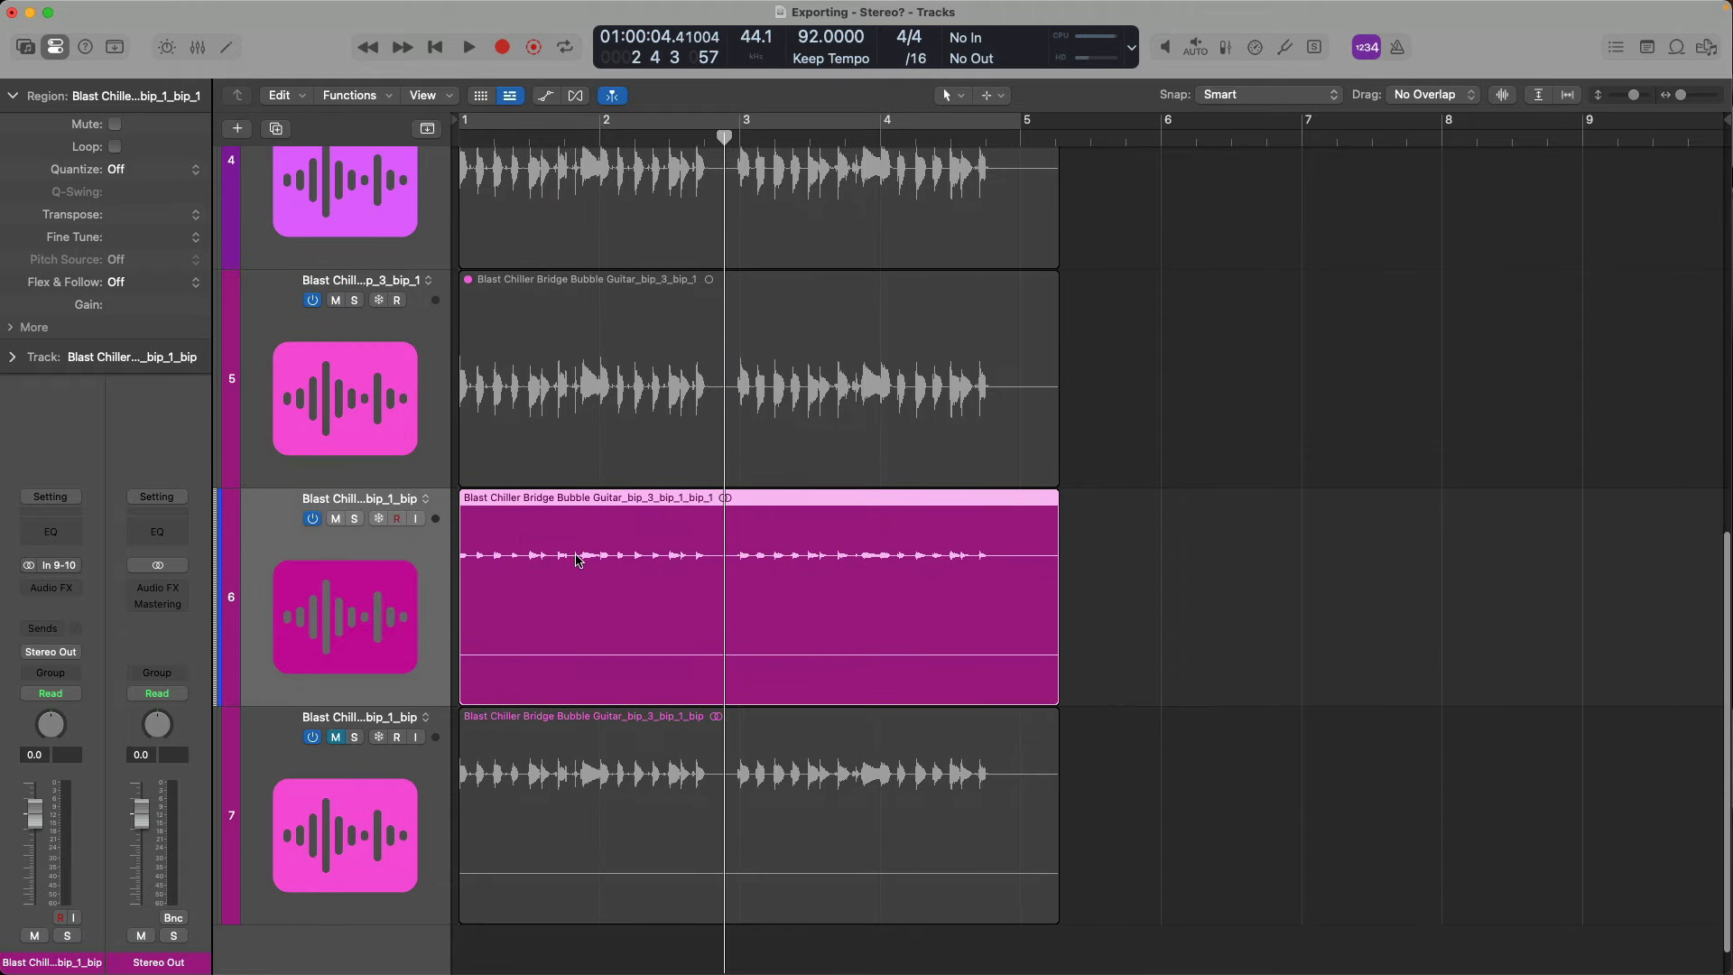
left_click(335, 519)
left_click(343, 338)
key("ctrl+m")
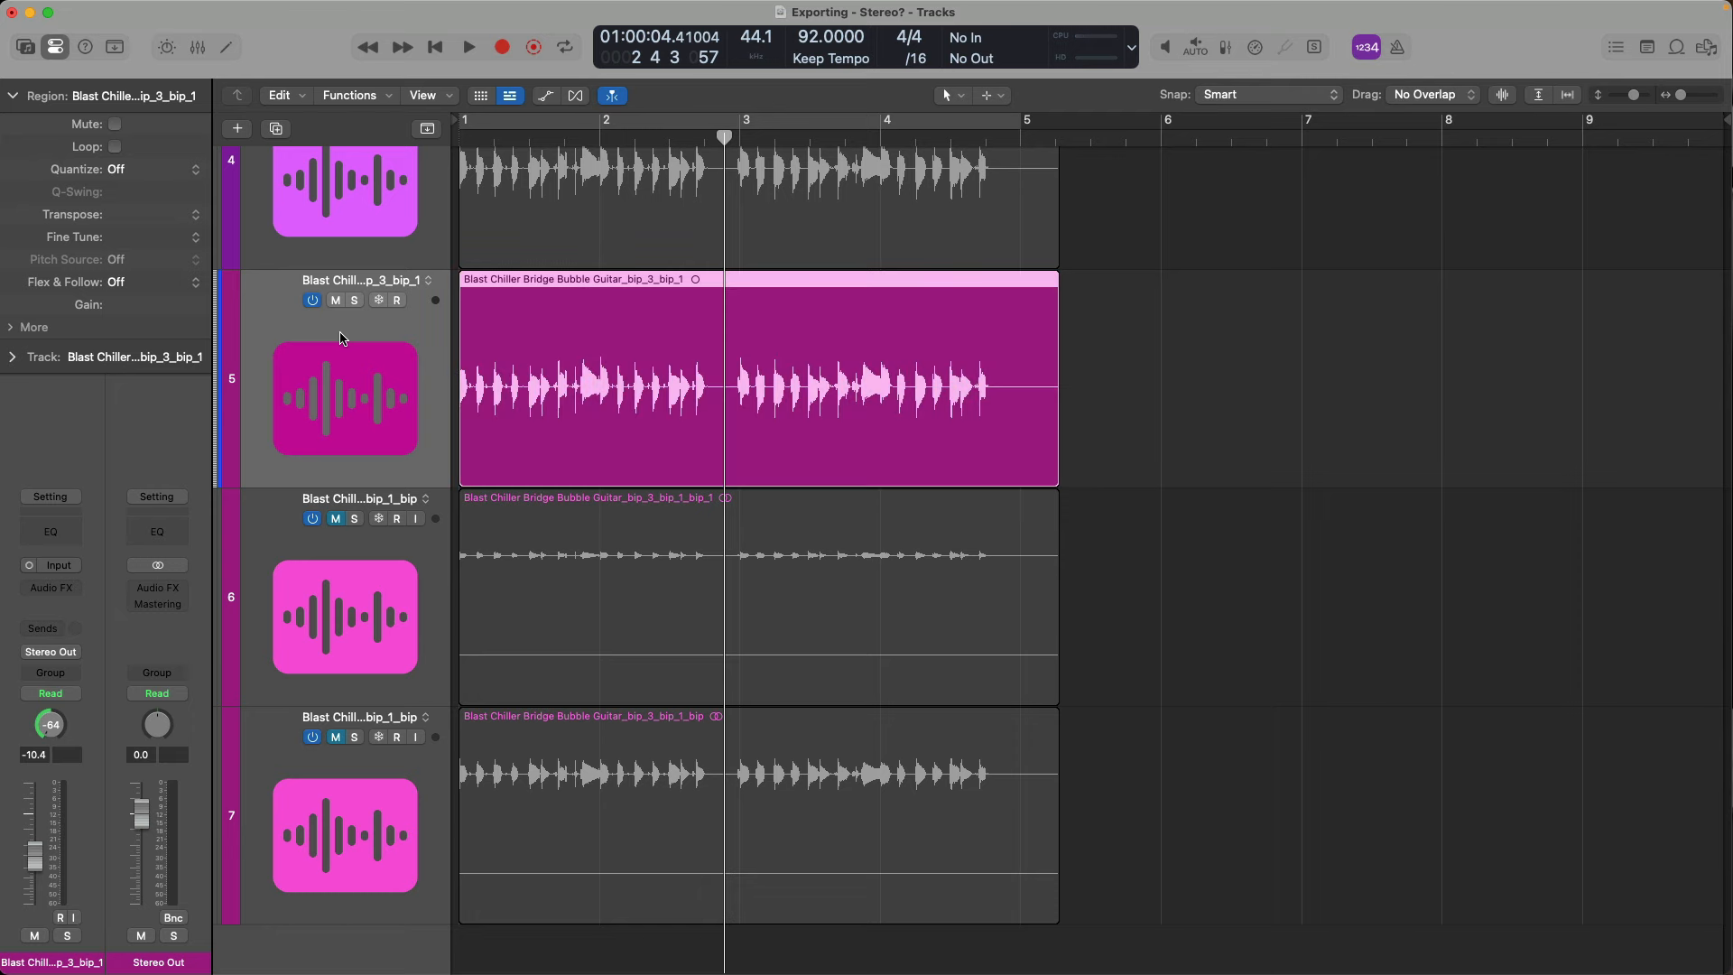
Step: Export track 5 as a 24-bit WAVE to the Bounces folder, including volume/pan automation and adding the custom filename text "_volumepan"
key("super+e")
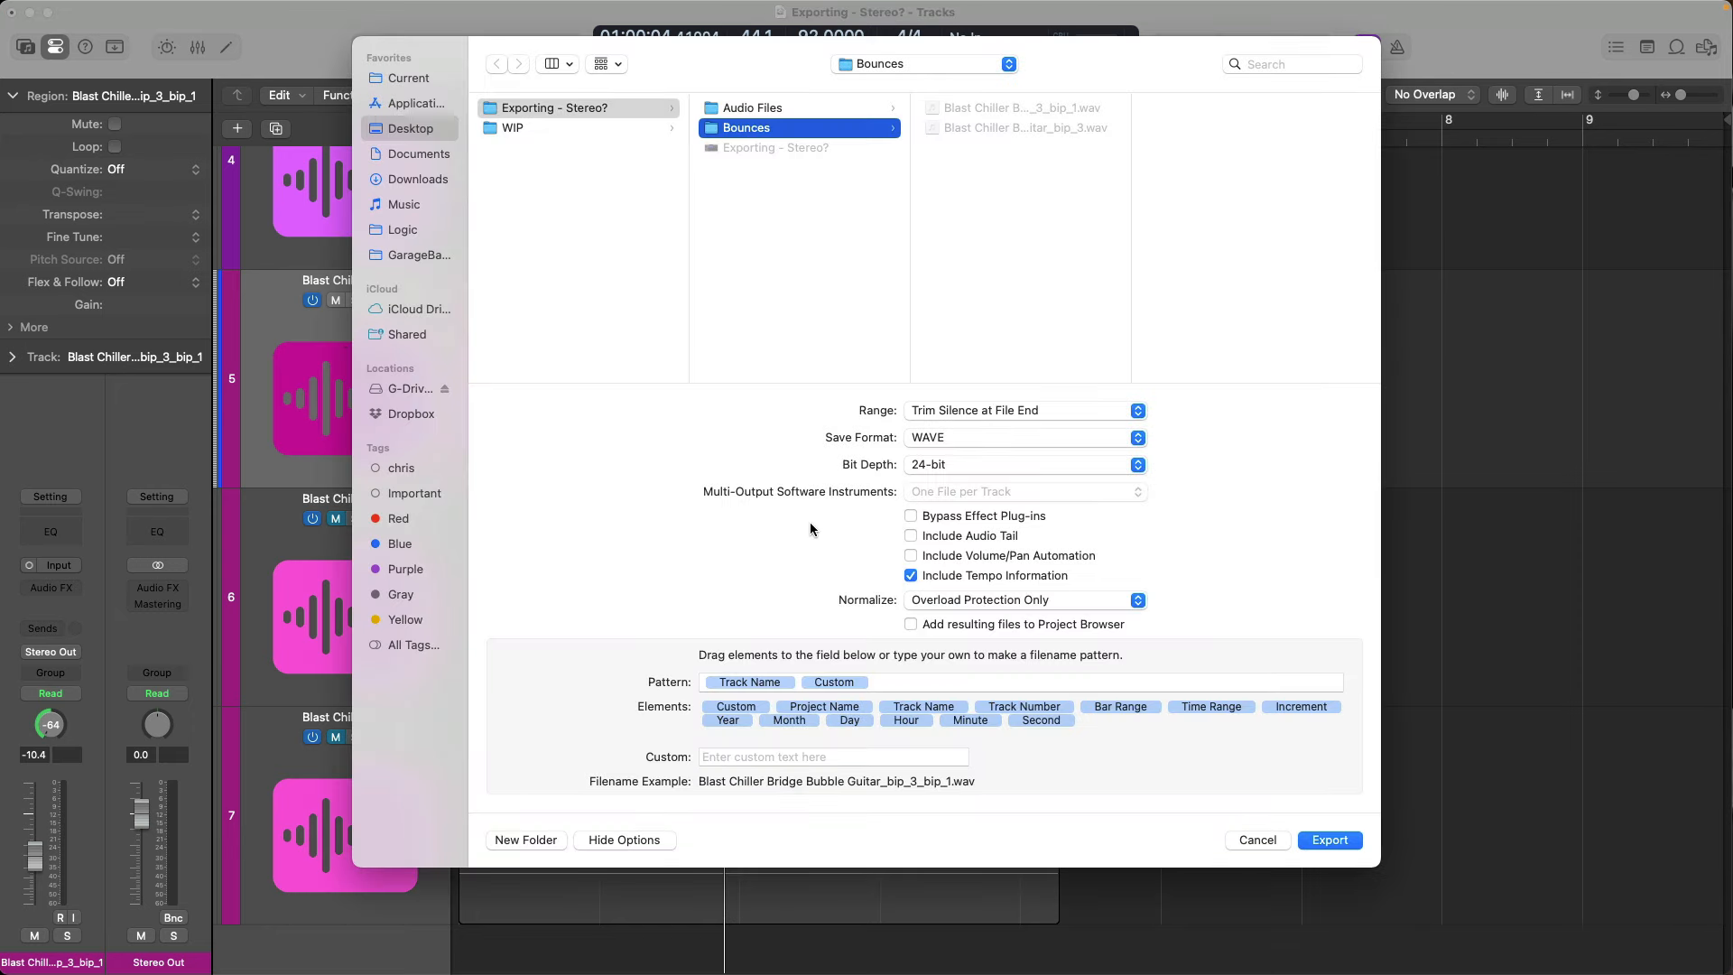
left_click(910, 555)
left_click(770, 756)
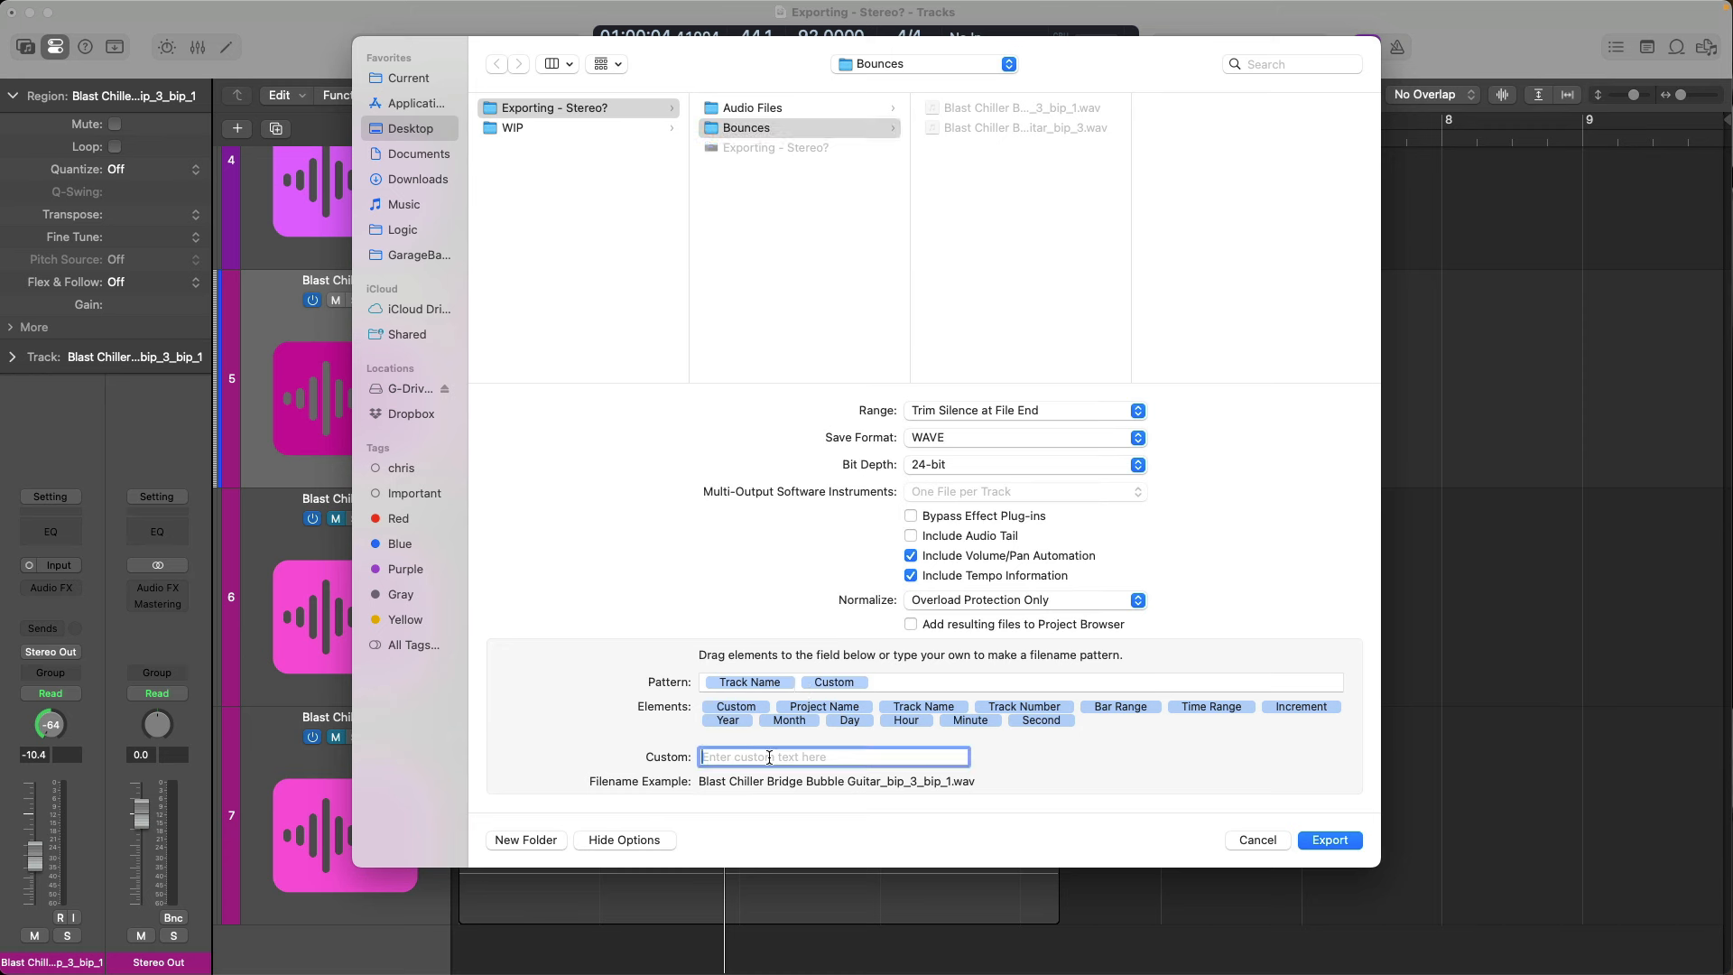
type("volumepan")
left_click(705, 757)
type("_")
left_click(1308, 839)
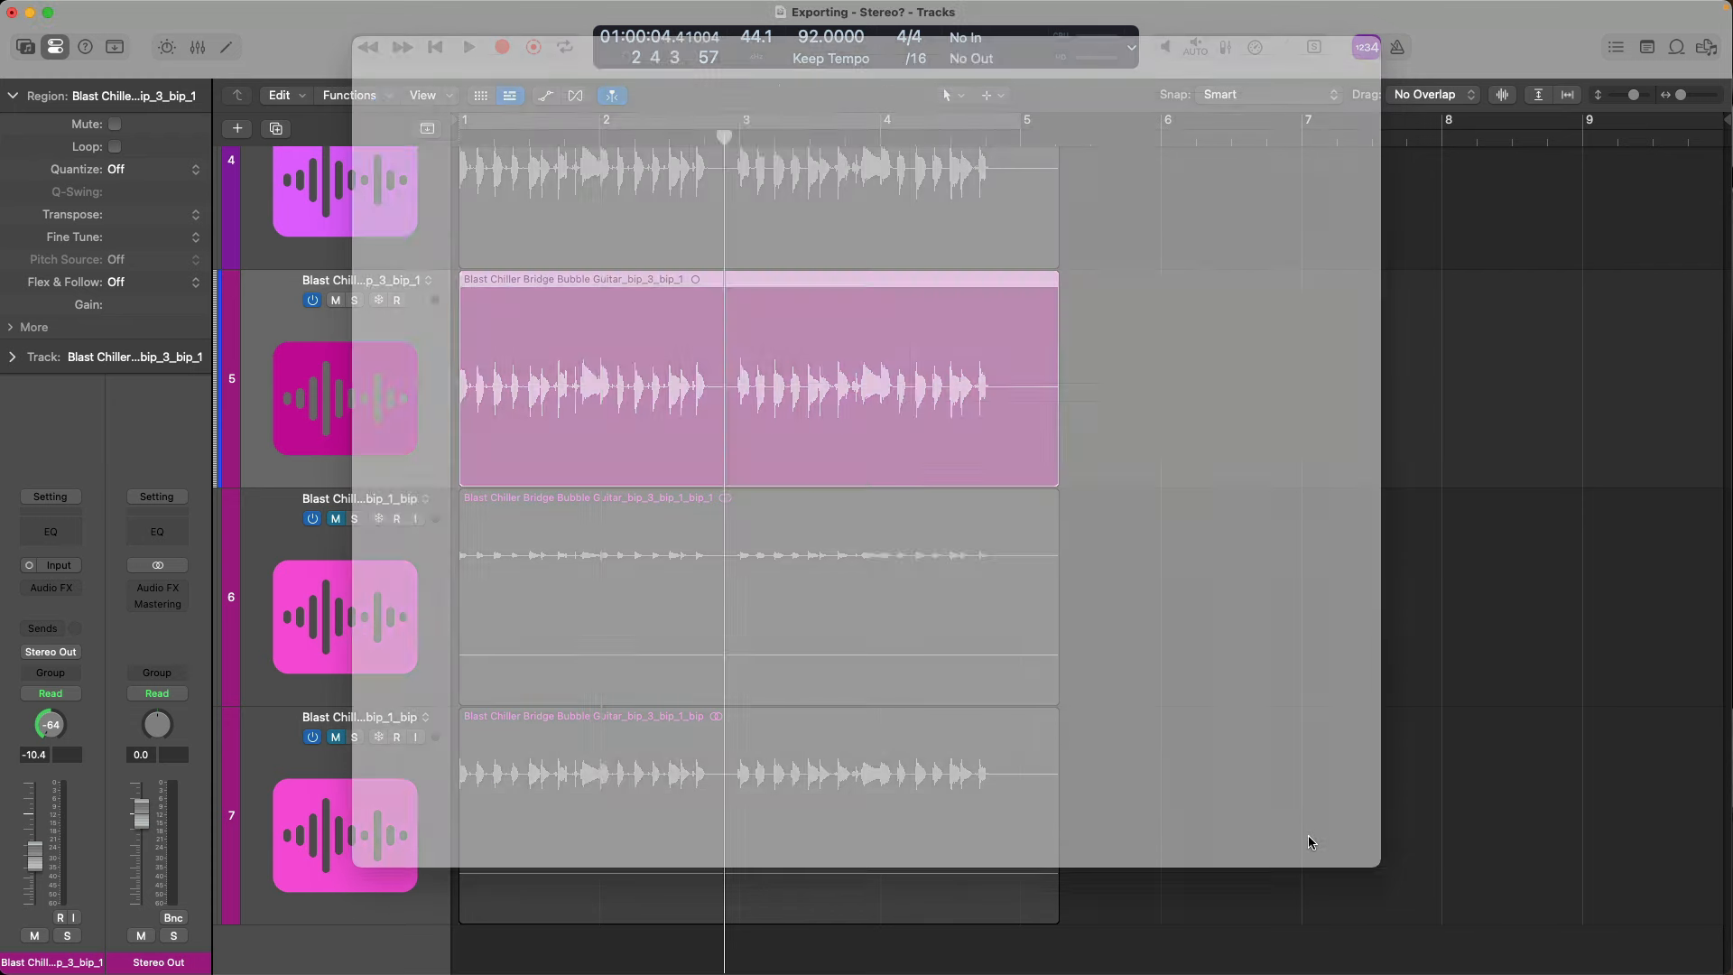
Step: Switch to Finder, import the exported file ending in "_volumepan.wav" onto a new track below track 7, and mute that track
key("super+Tab")
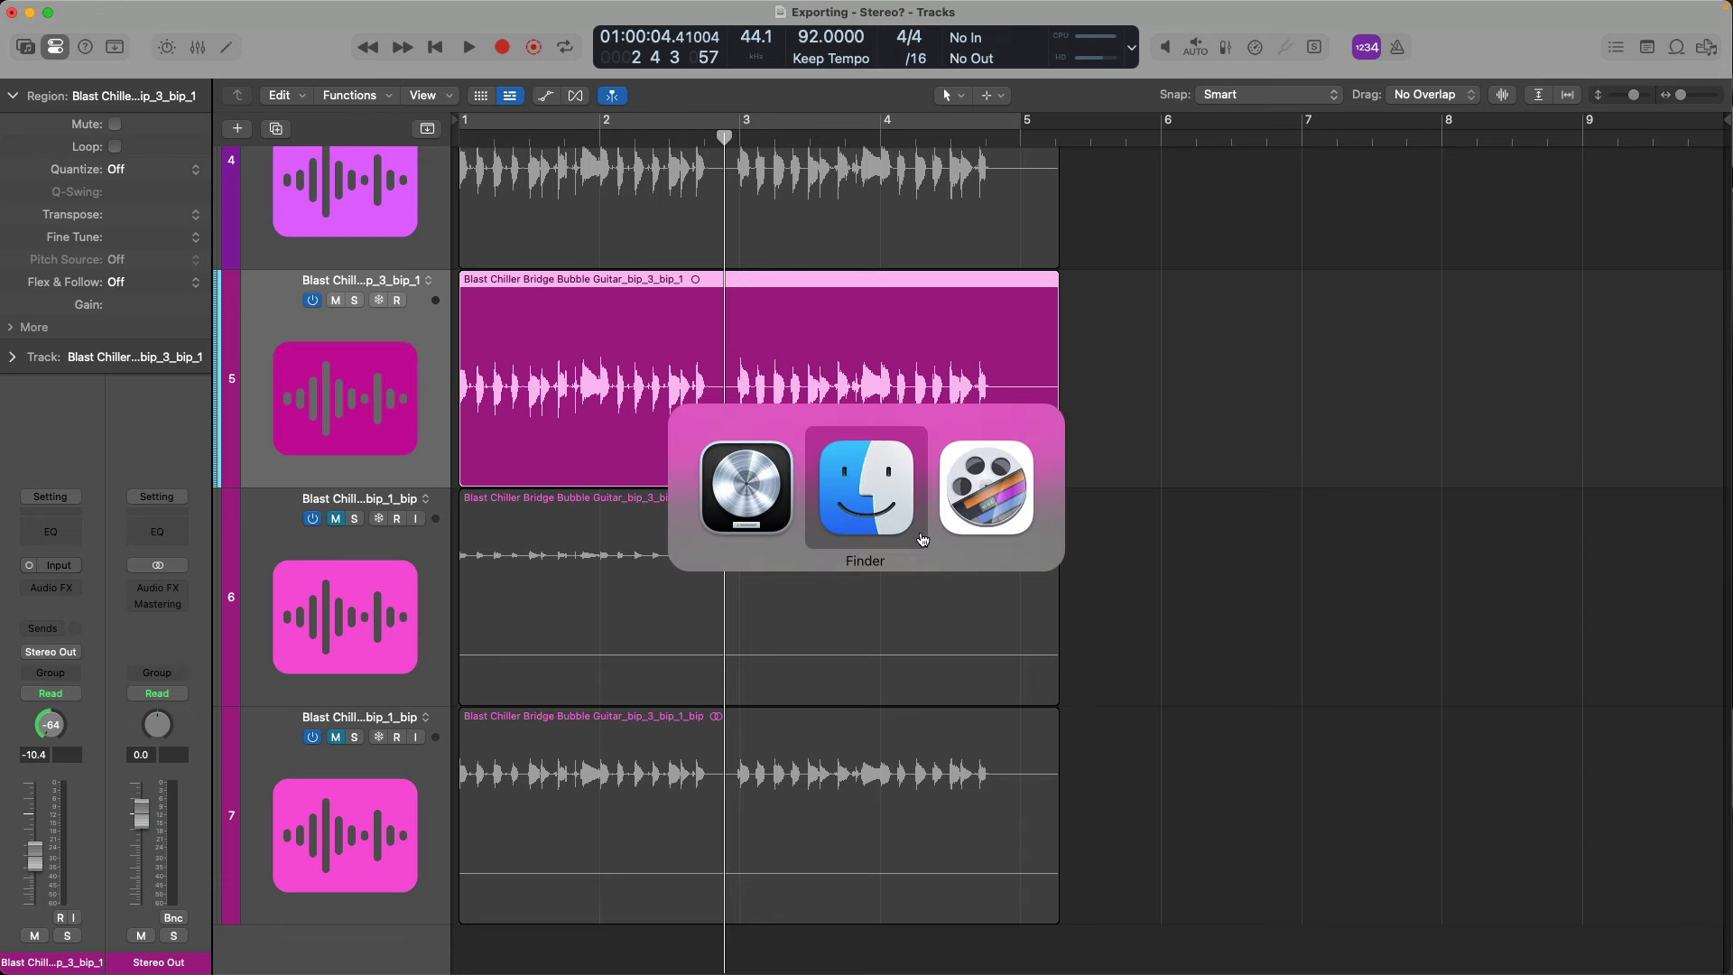
left_click_drag(1165, 246, 510, 943)
scroll(637, 725, "down", 2)
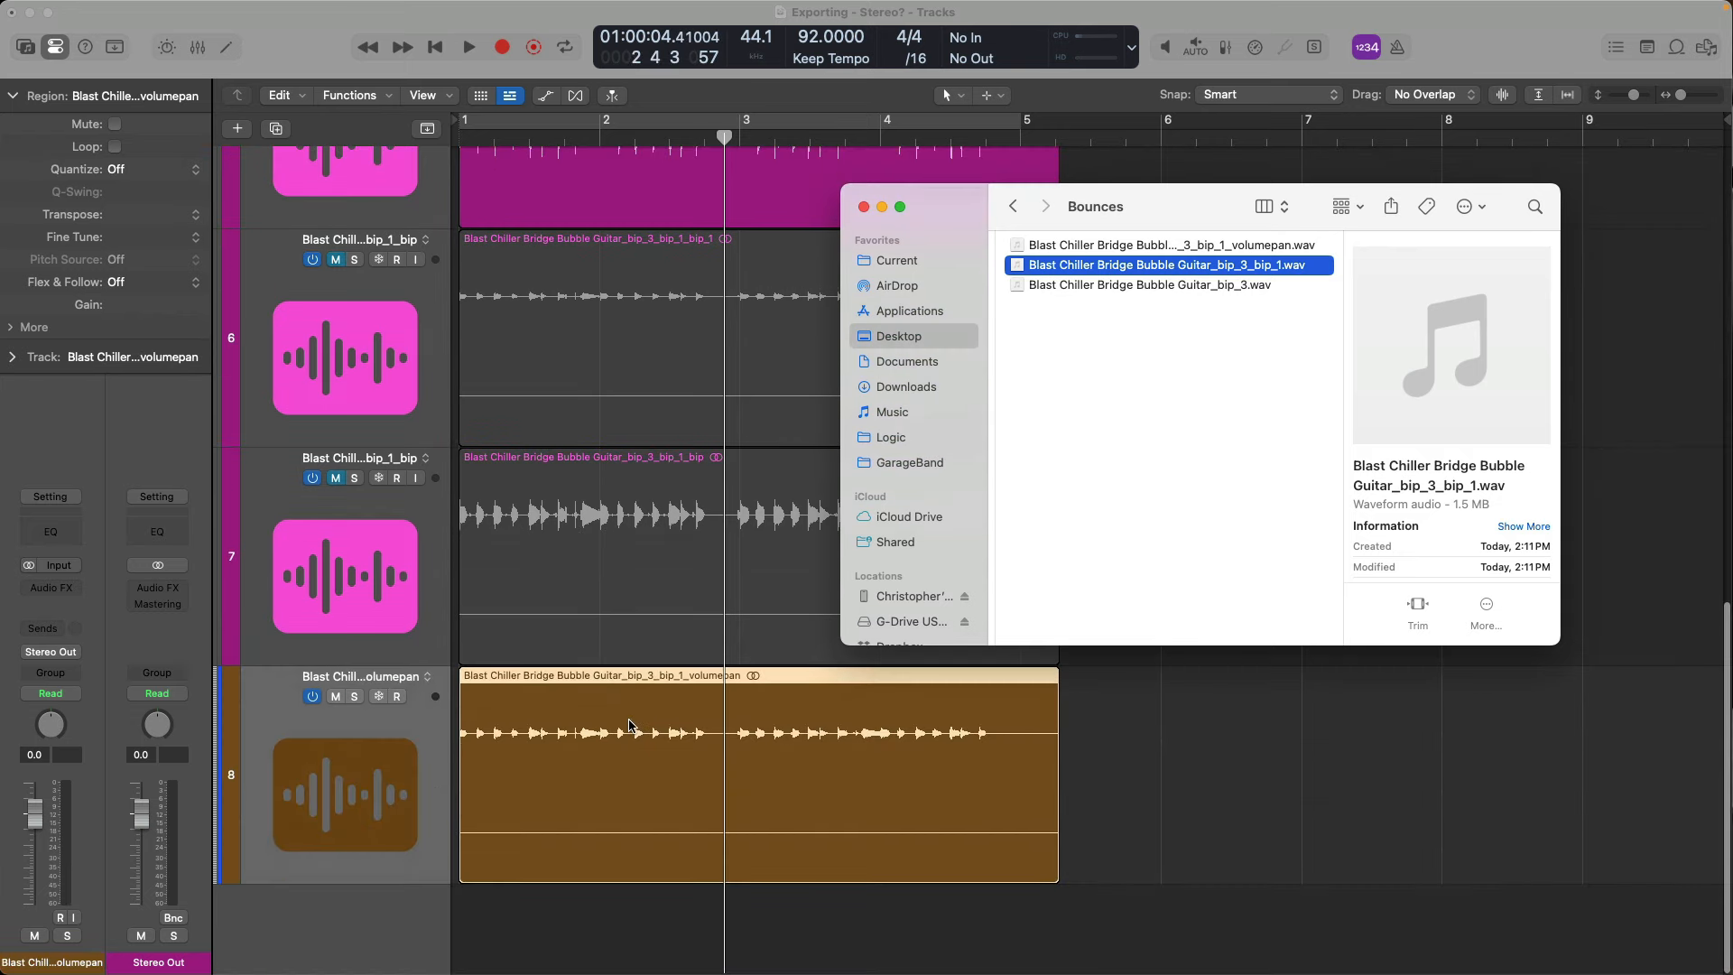
scroll(637, 726, "down", 2)
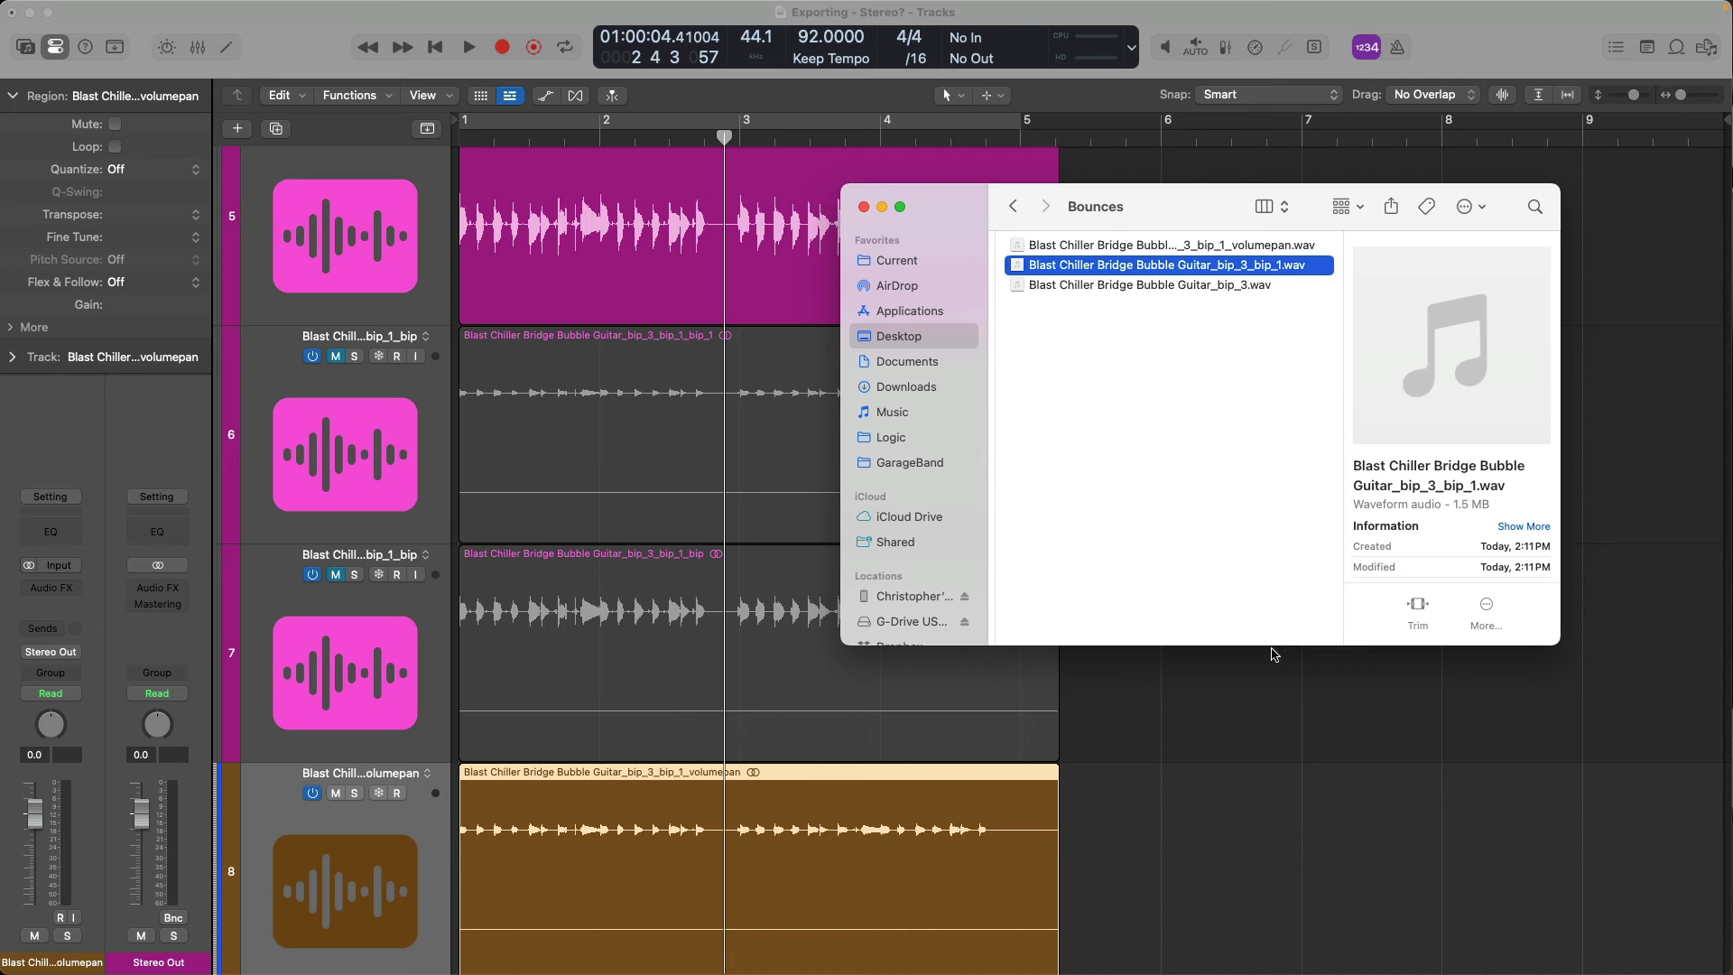
left_click(1657, 596)
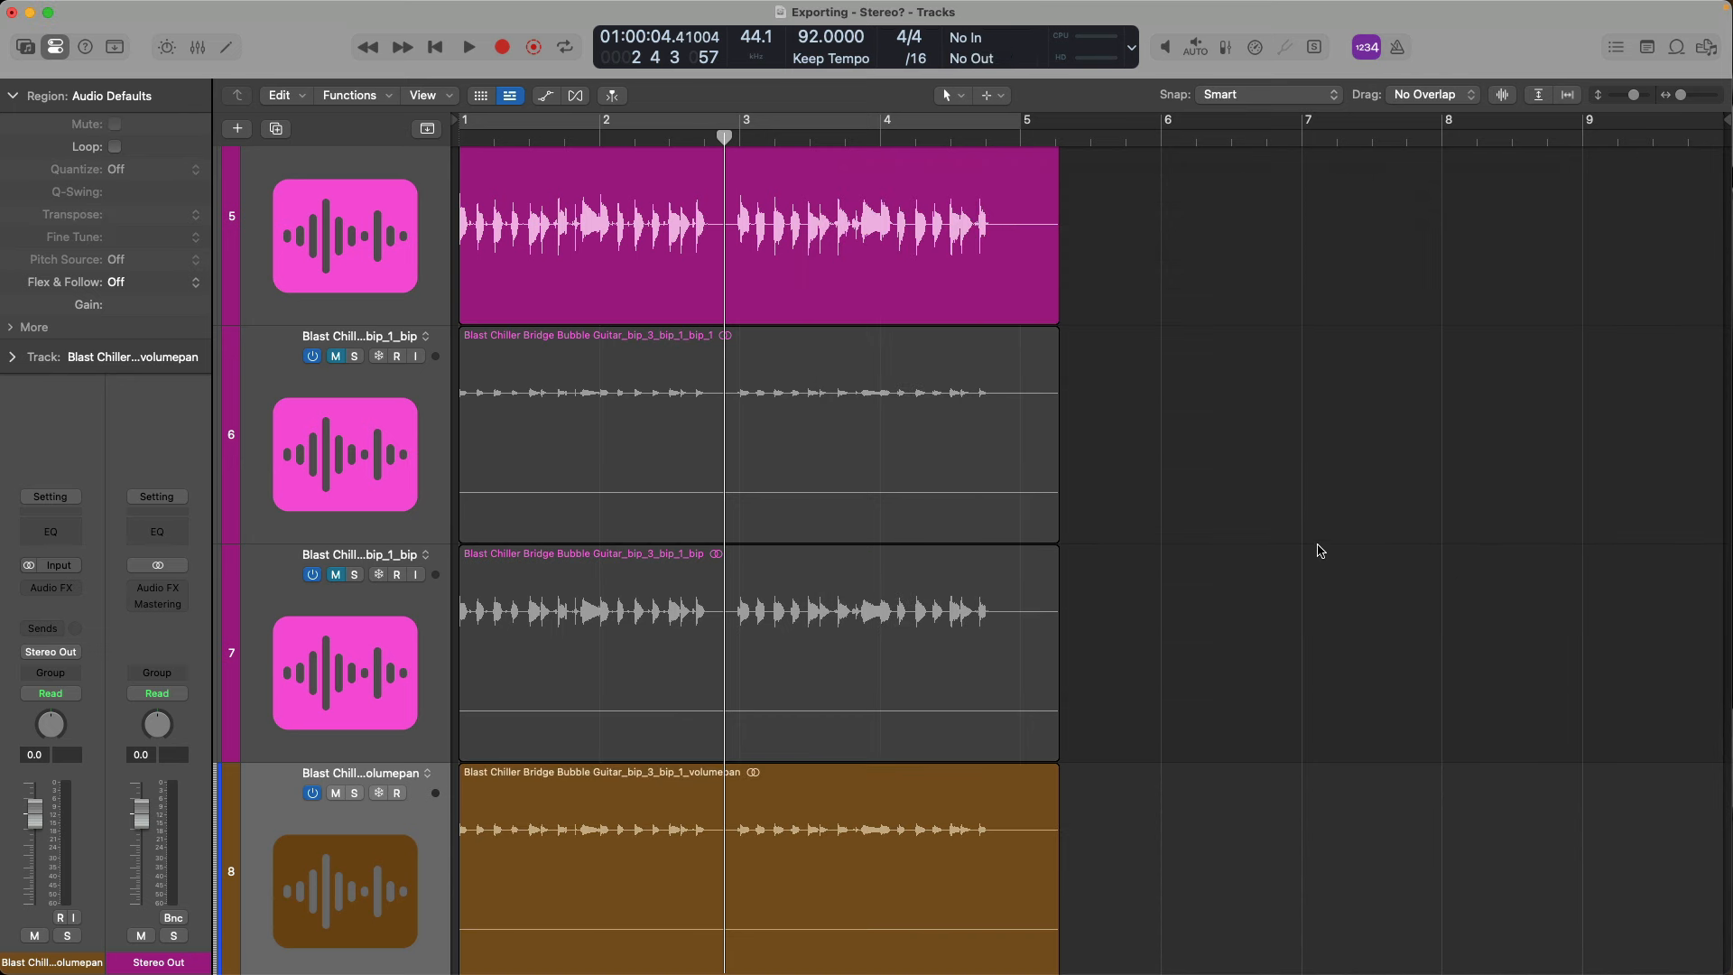
left_click(336, 793)
Step: Show automation and shape track 5's volume to -7.5 dB from about bar 1.5 to 2.6 and -32.2 dB from about bar 3 to 4.6
scroll(585, 448, "up", 3)
left_click(394, 383)
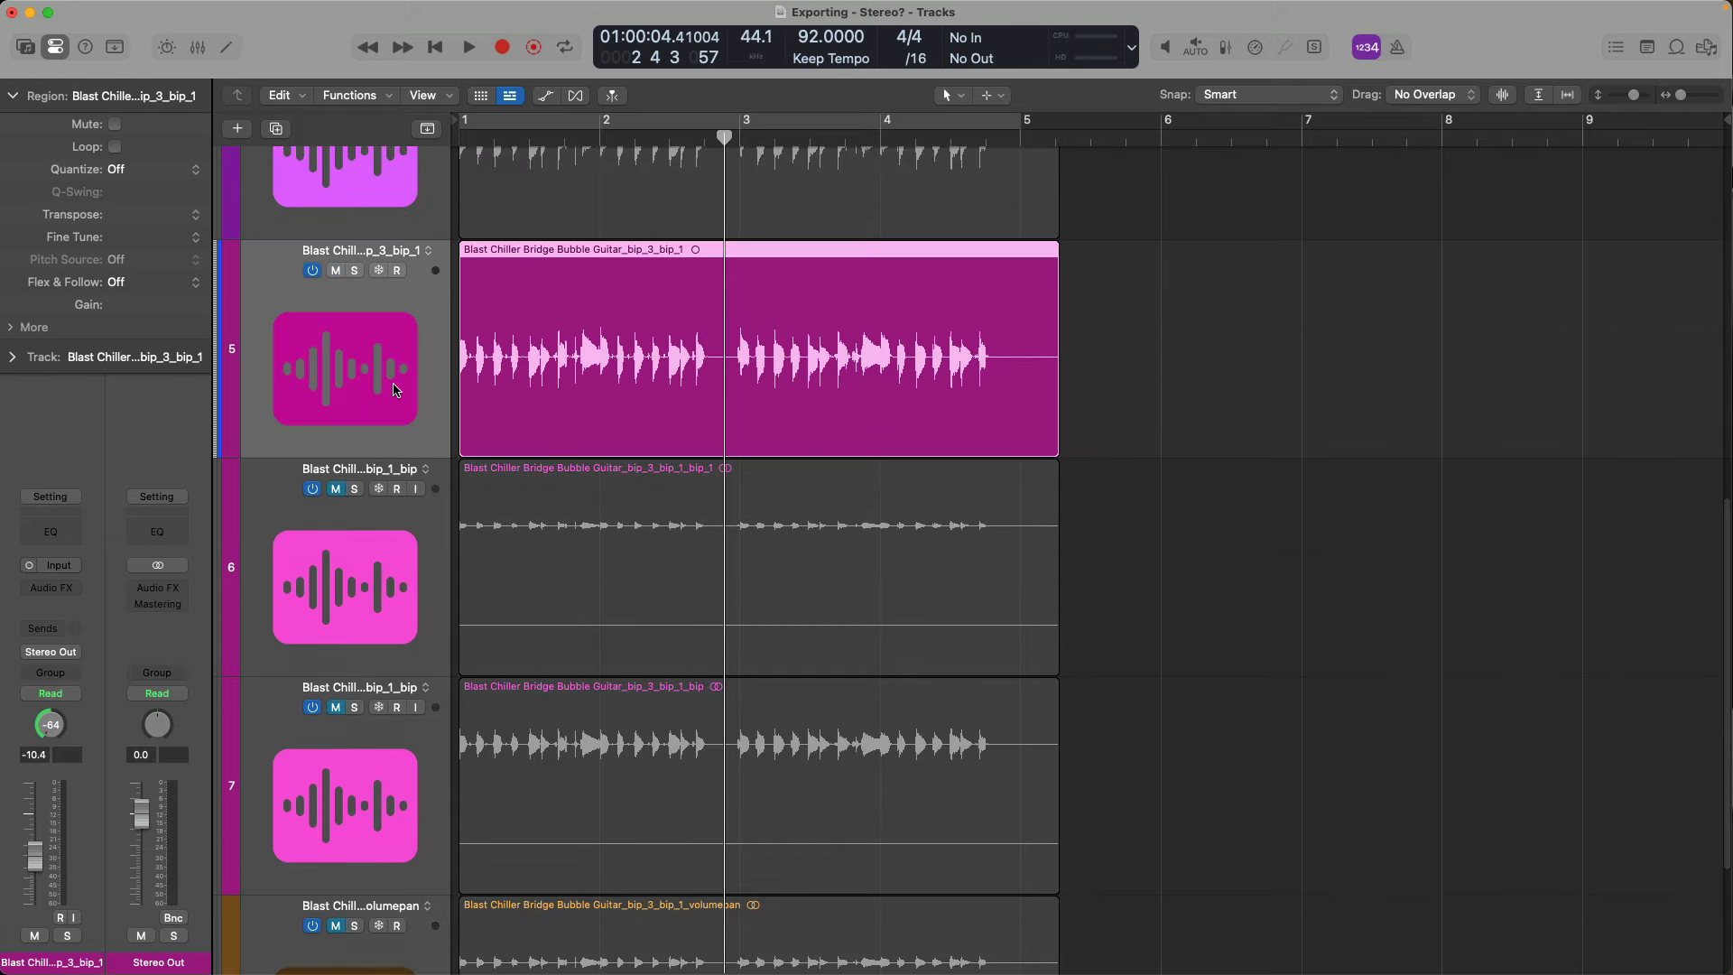
key("a")
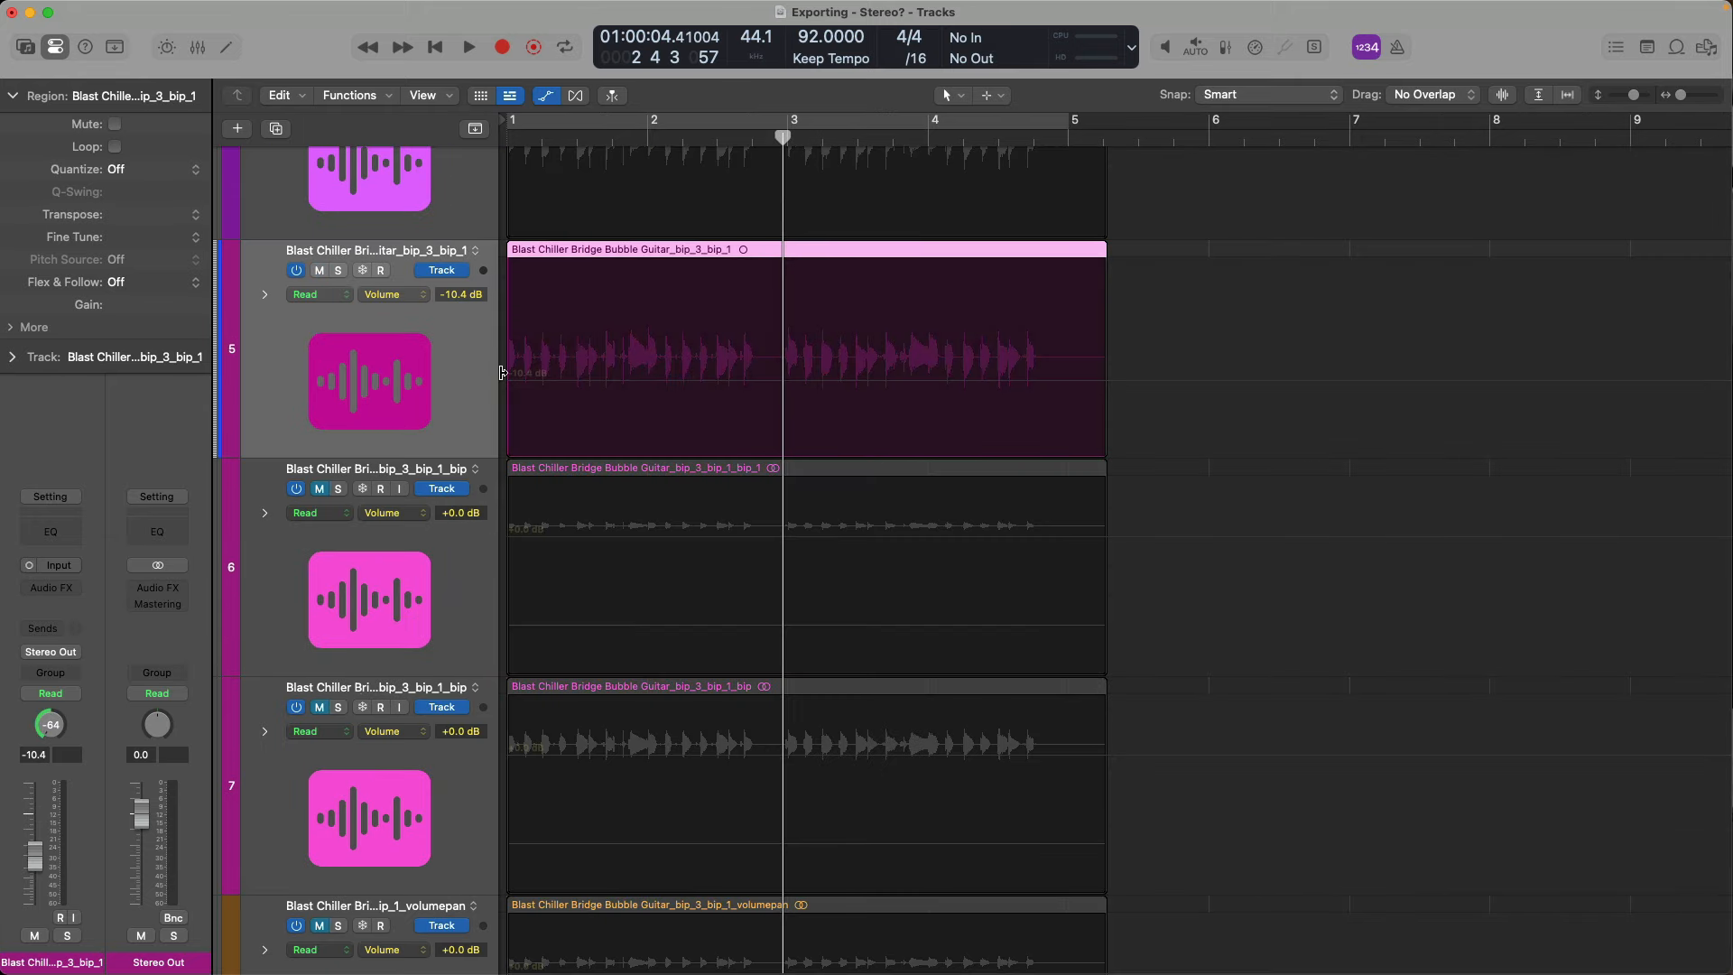
left_click_drag(578, 394, 1016, 418)
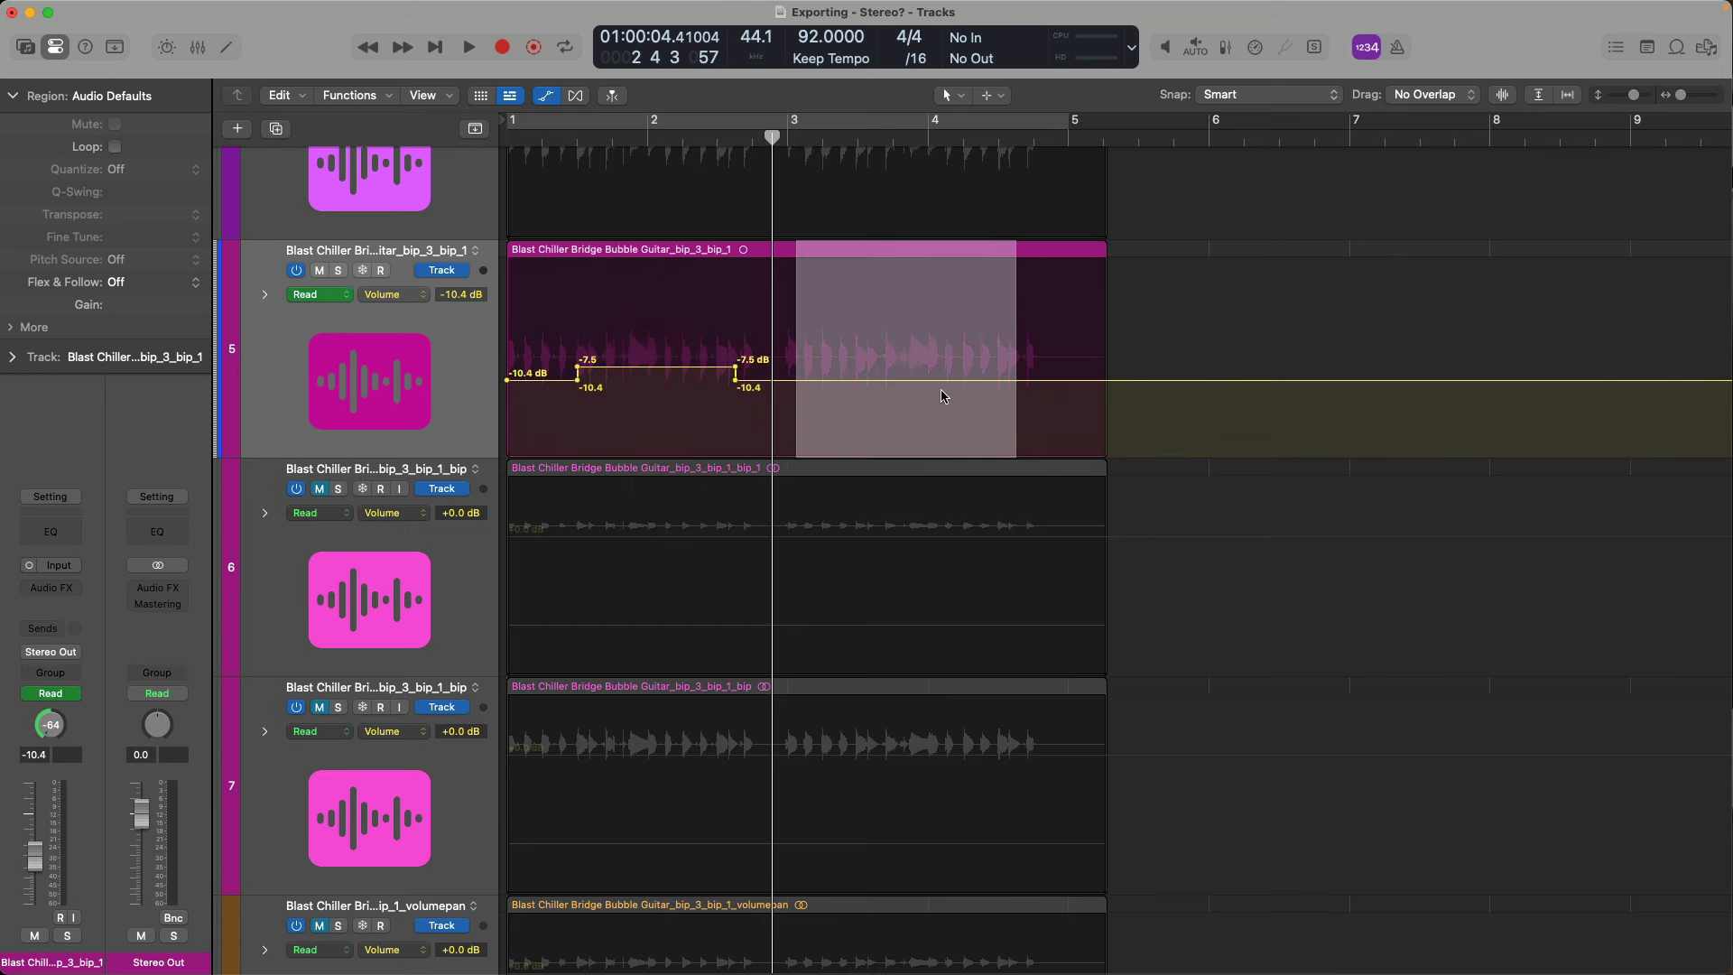
left_click_drag(930, 380, 939, 437)
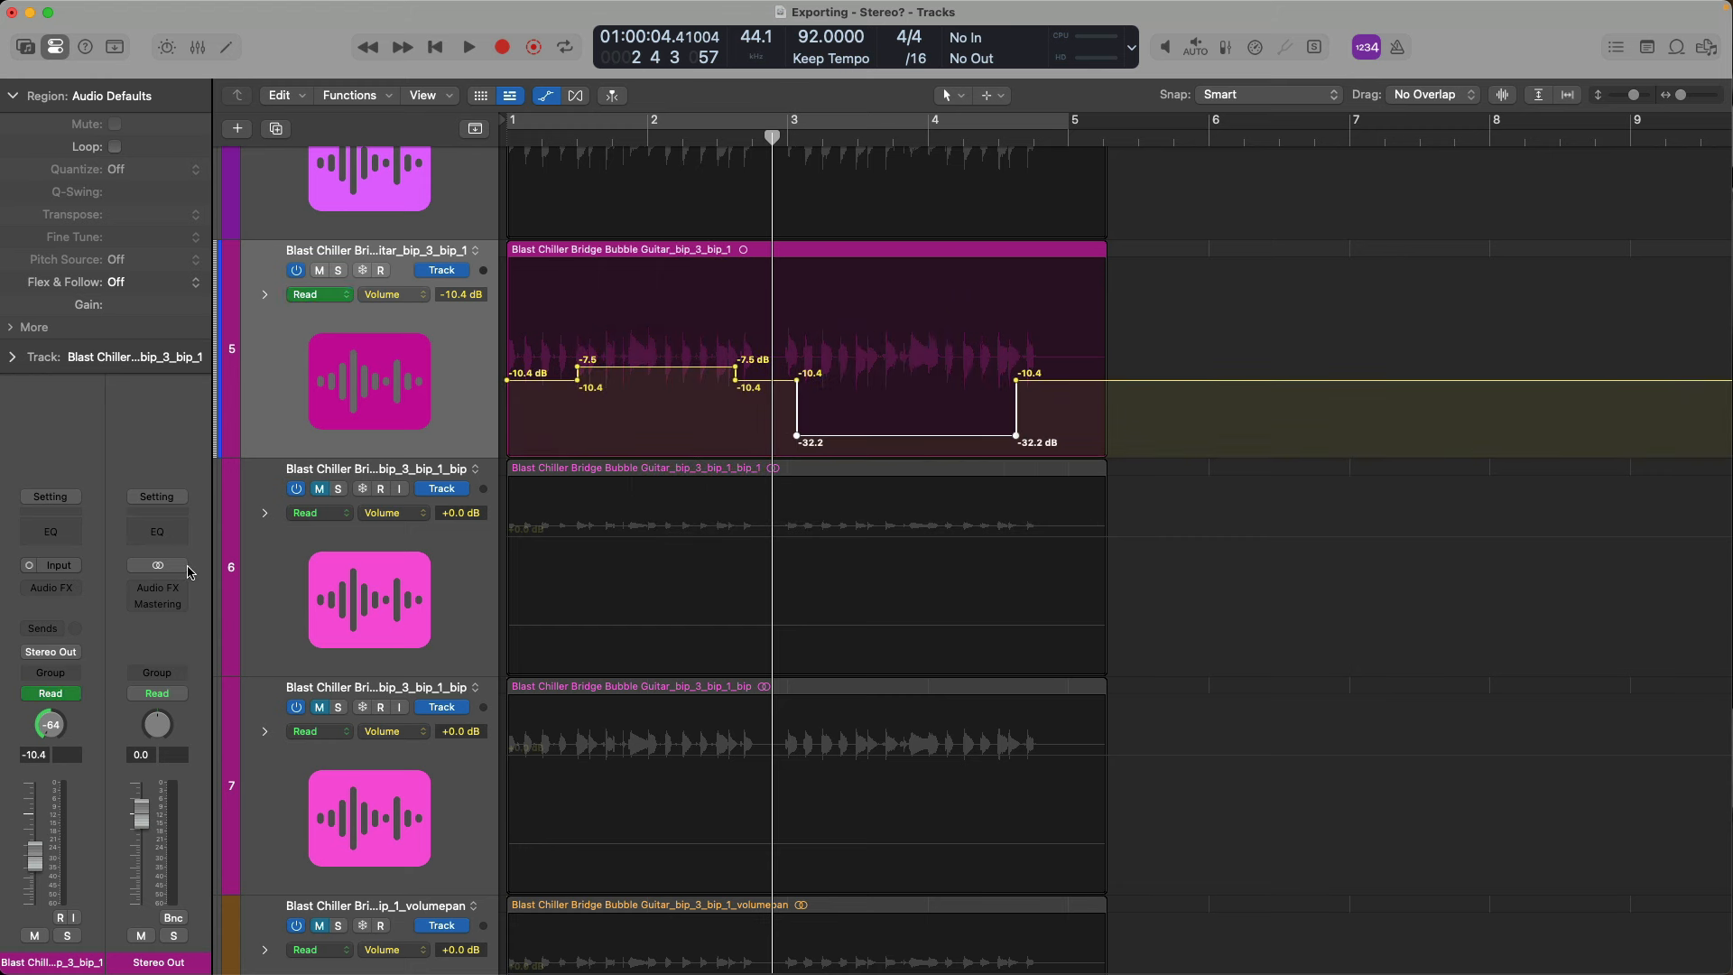
Step: Create pan automation on track 5 ramping from -64 at bar 1 to +55 at about bar 4.5
left_click(56, 727)
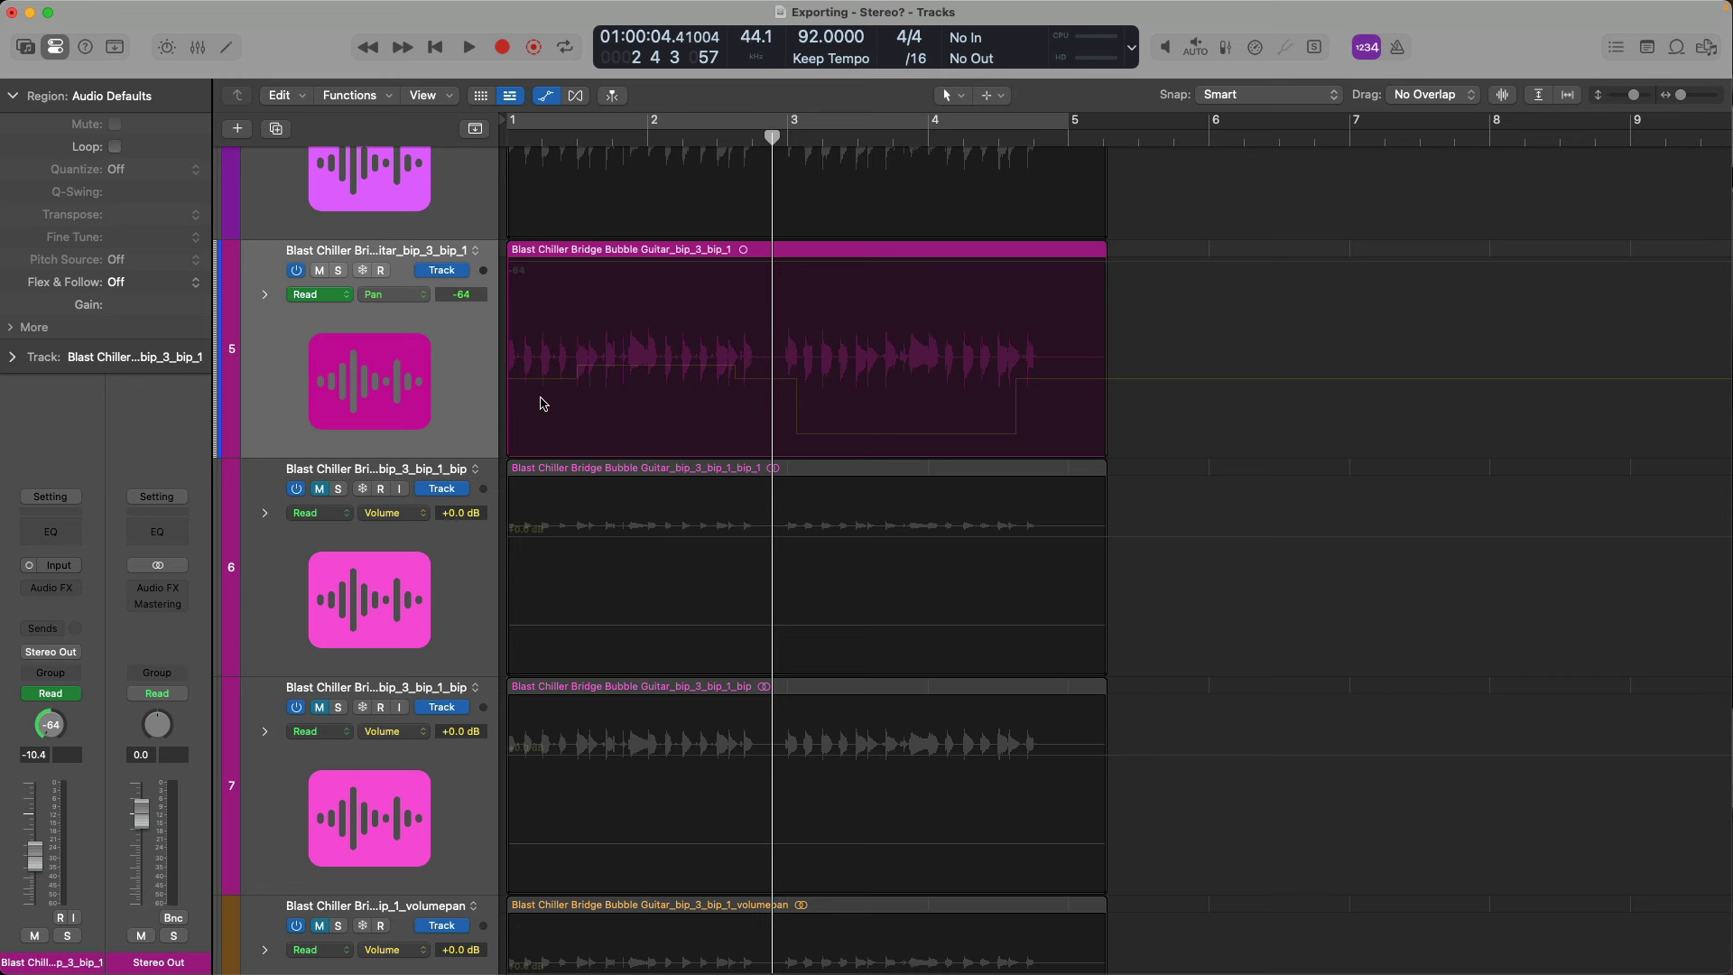
left_click_drag(510, 402, 1027, 416)
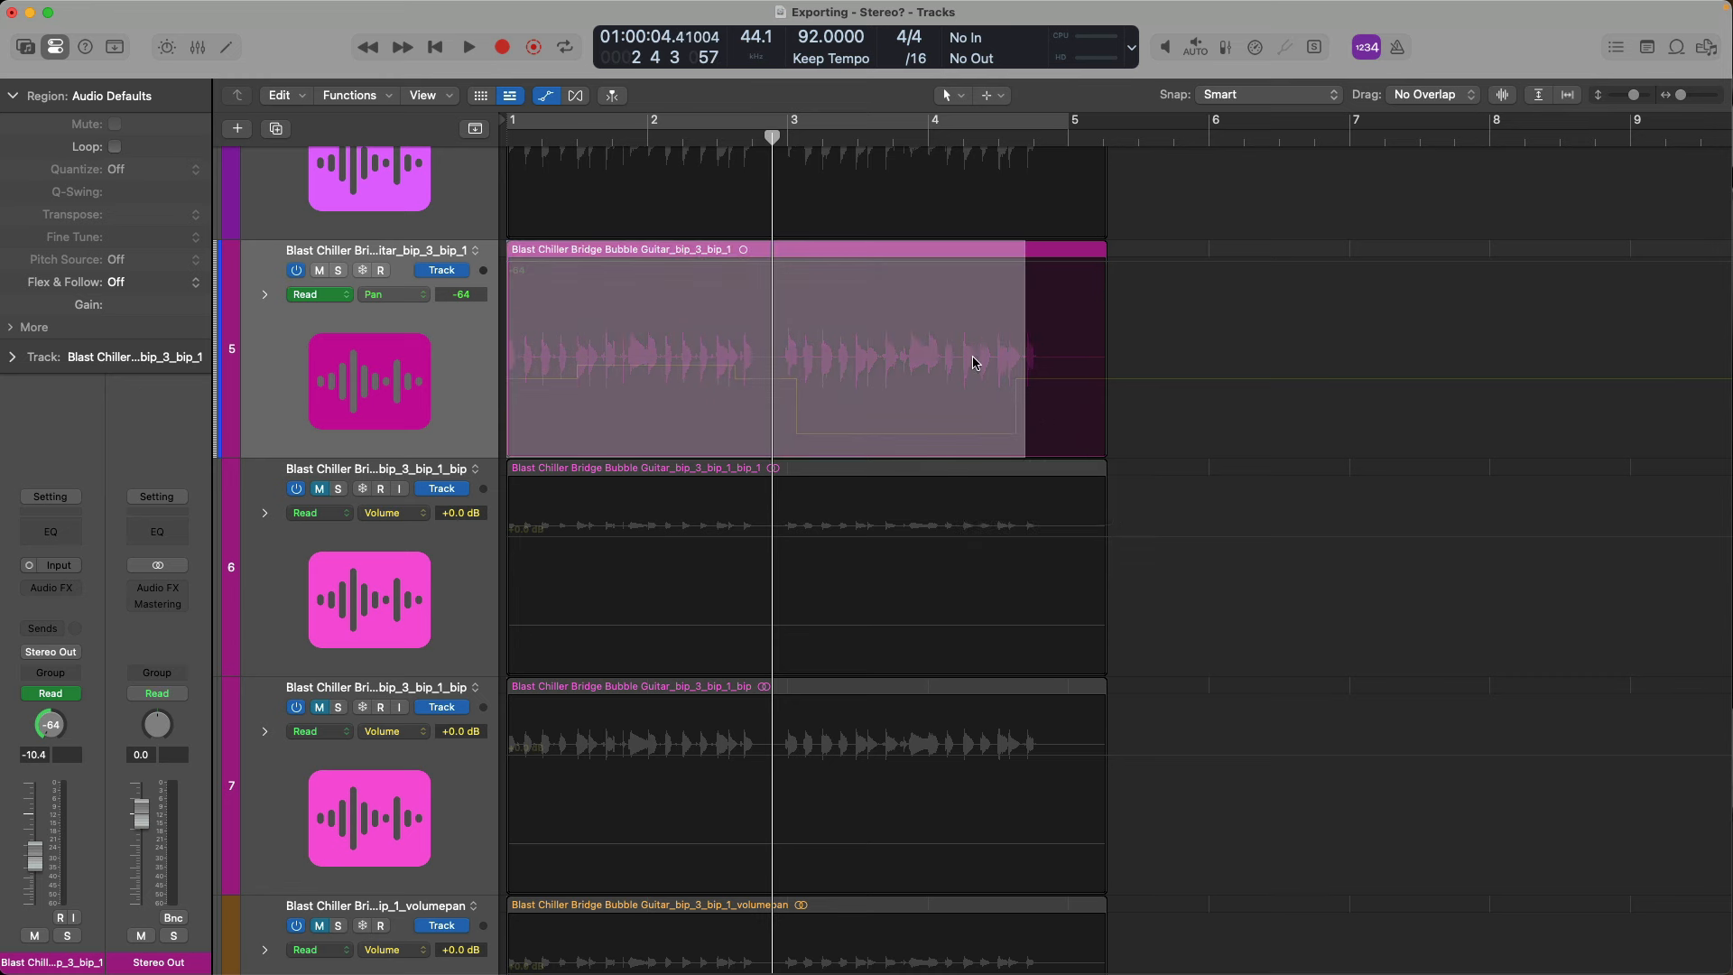
left_click(920, 269)
left_click_drag(919, 278, 920, 450)
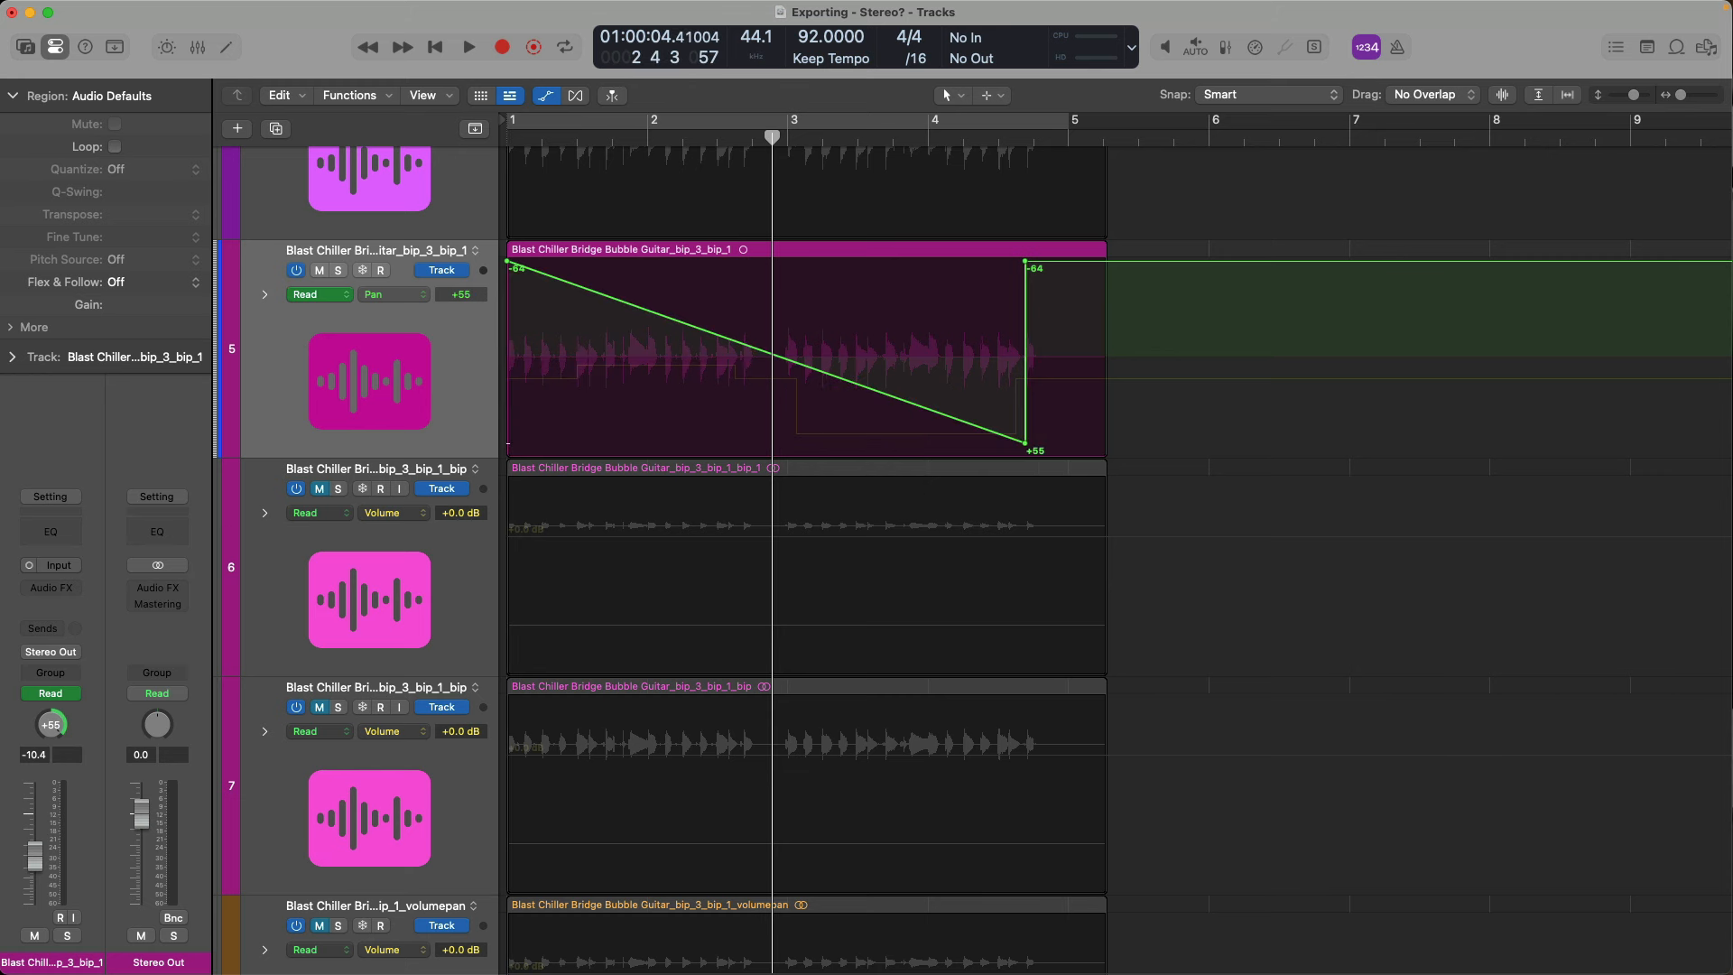
double_click(1026, 263)
left_click_drag(1027, 443, 997, 443)
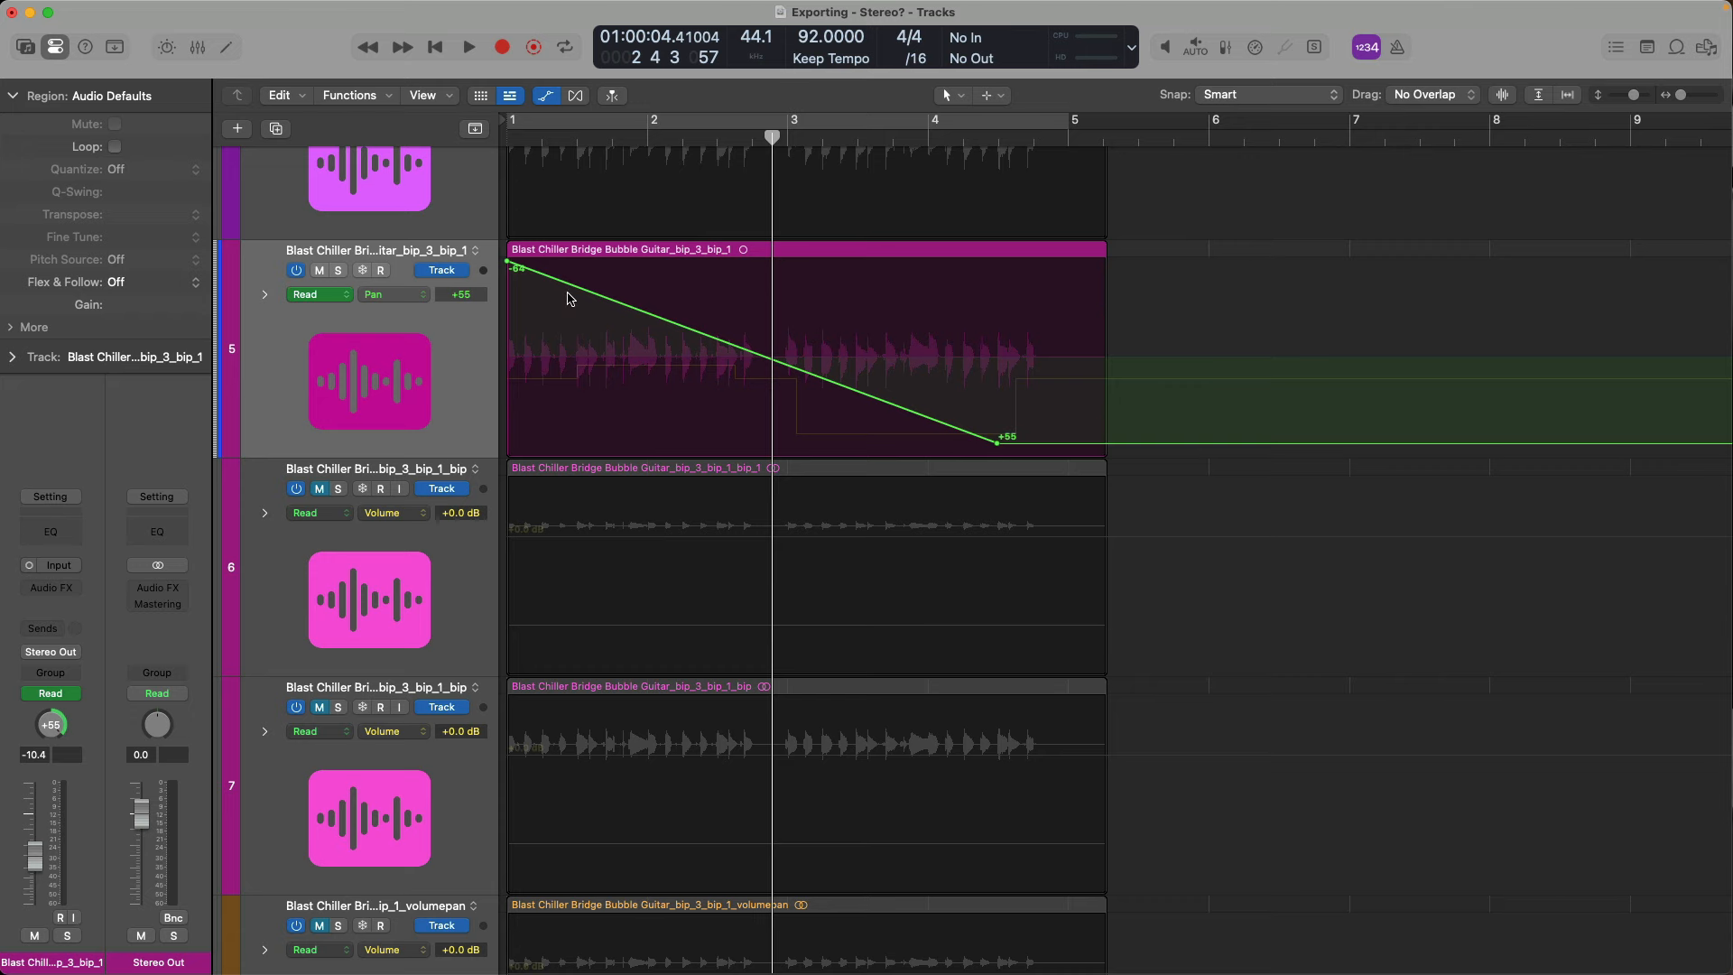
Step: Hide automation and bounce the track 5 region in place to a new track, muting the source and including volume/pan automation
key("a")
left_click(452, 339)
key("ctrl+b")
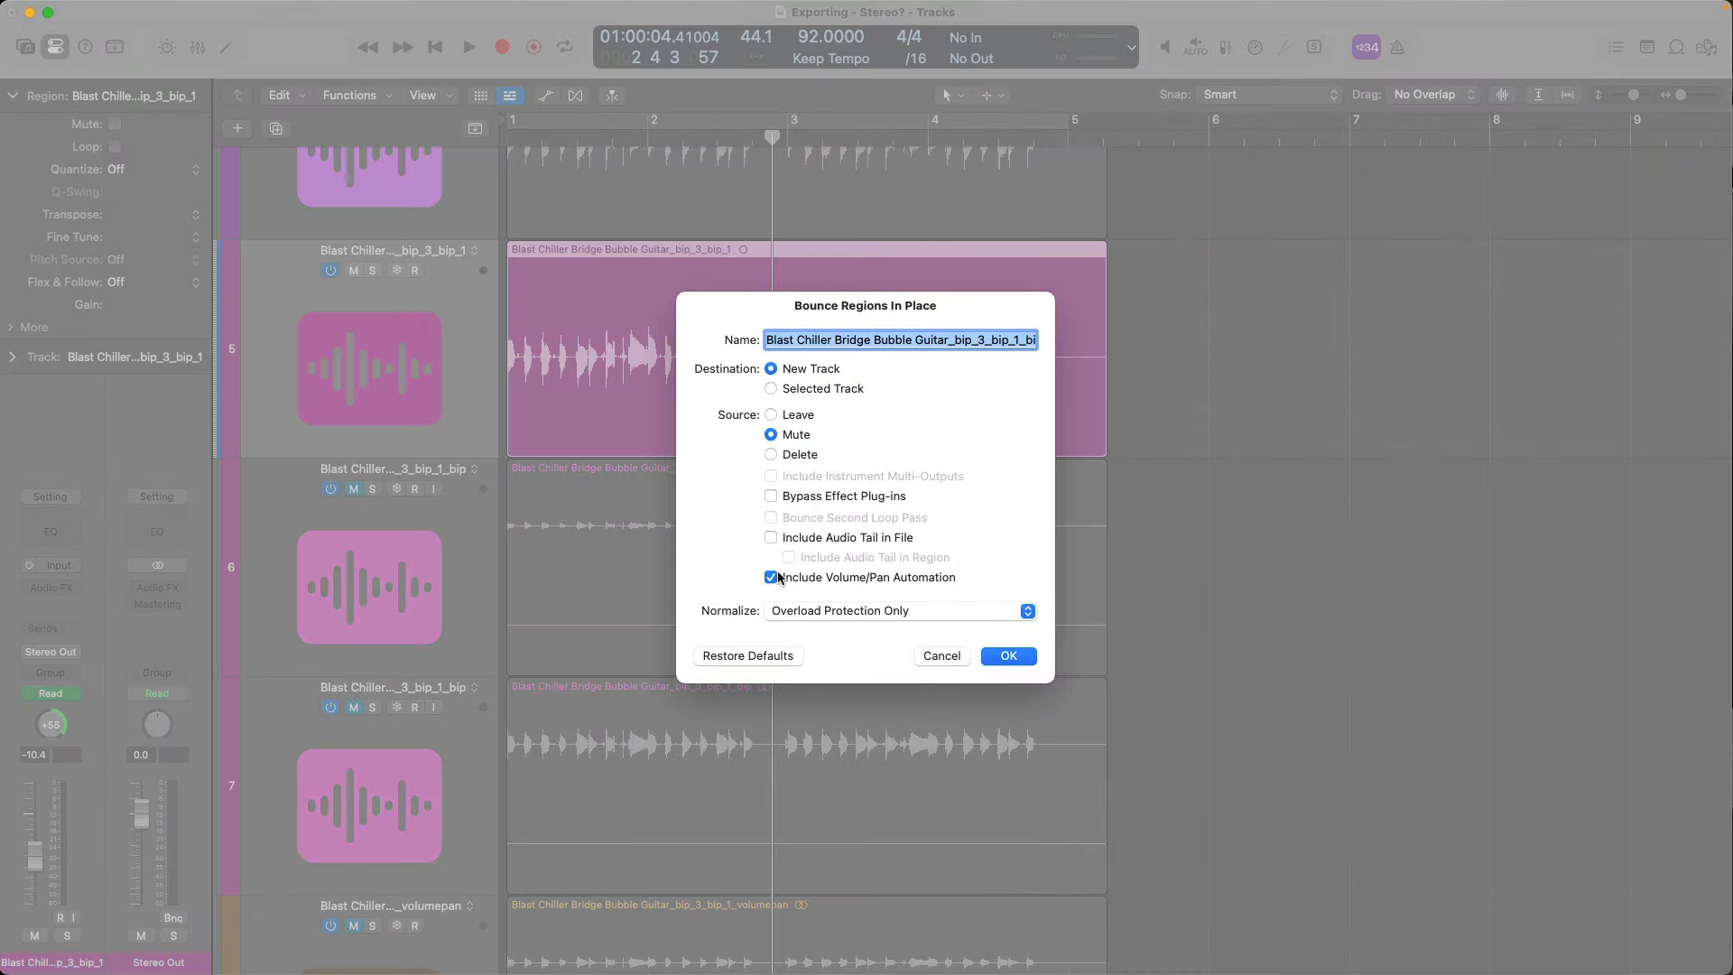
left_click(1002, 656)
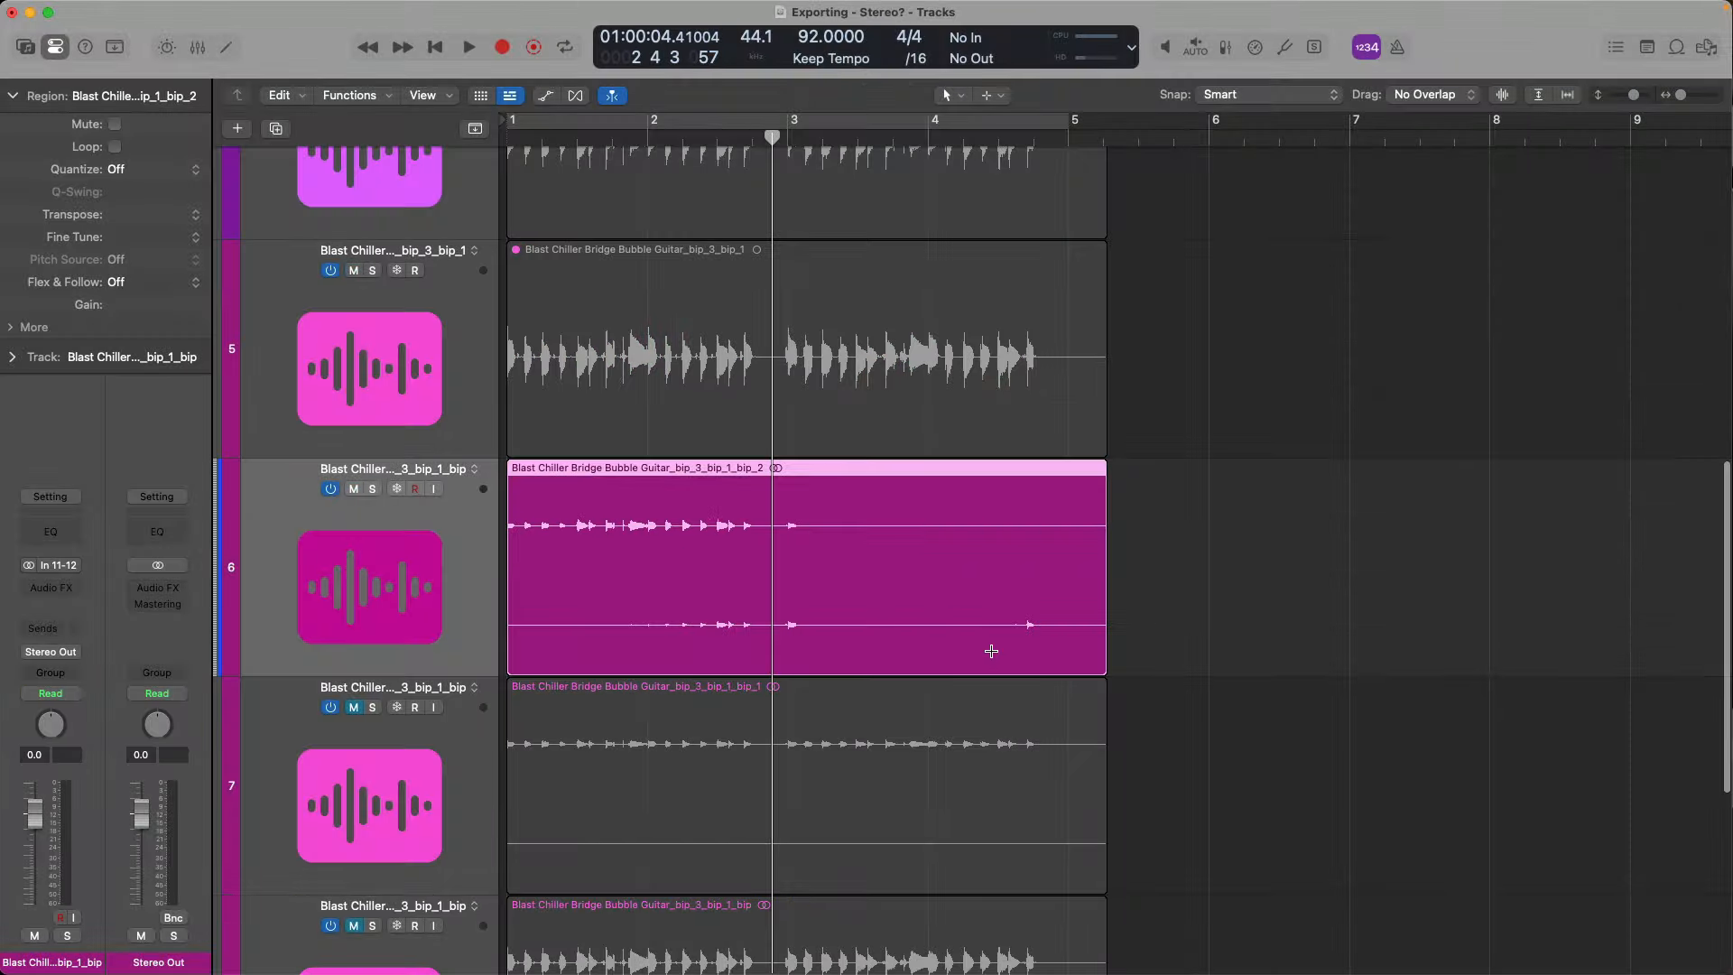
Step: Play the new stereo bounce on track 6 from the start of the project to hear the automated volume and panning
scroll(976, 635, "down", 2)
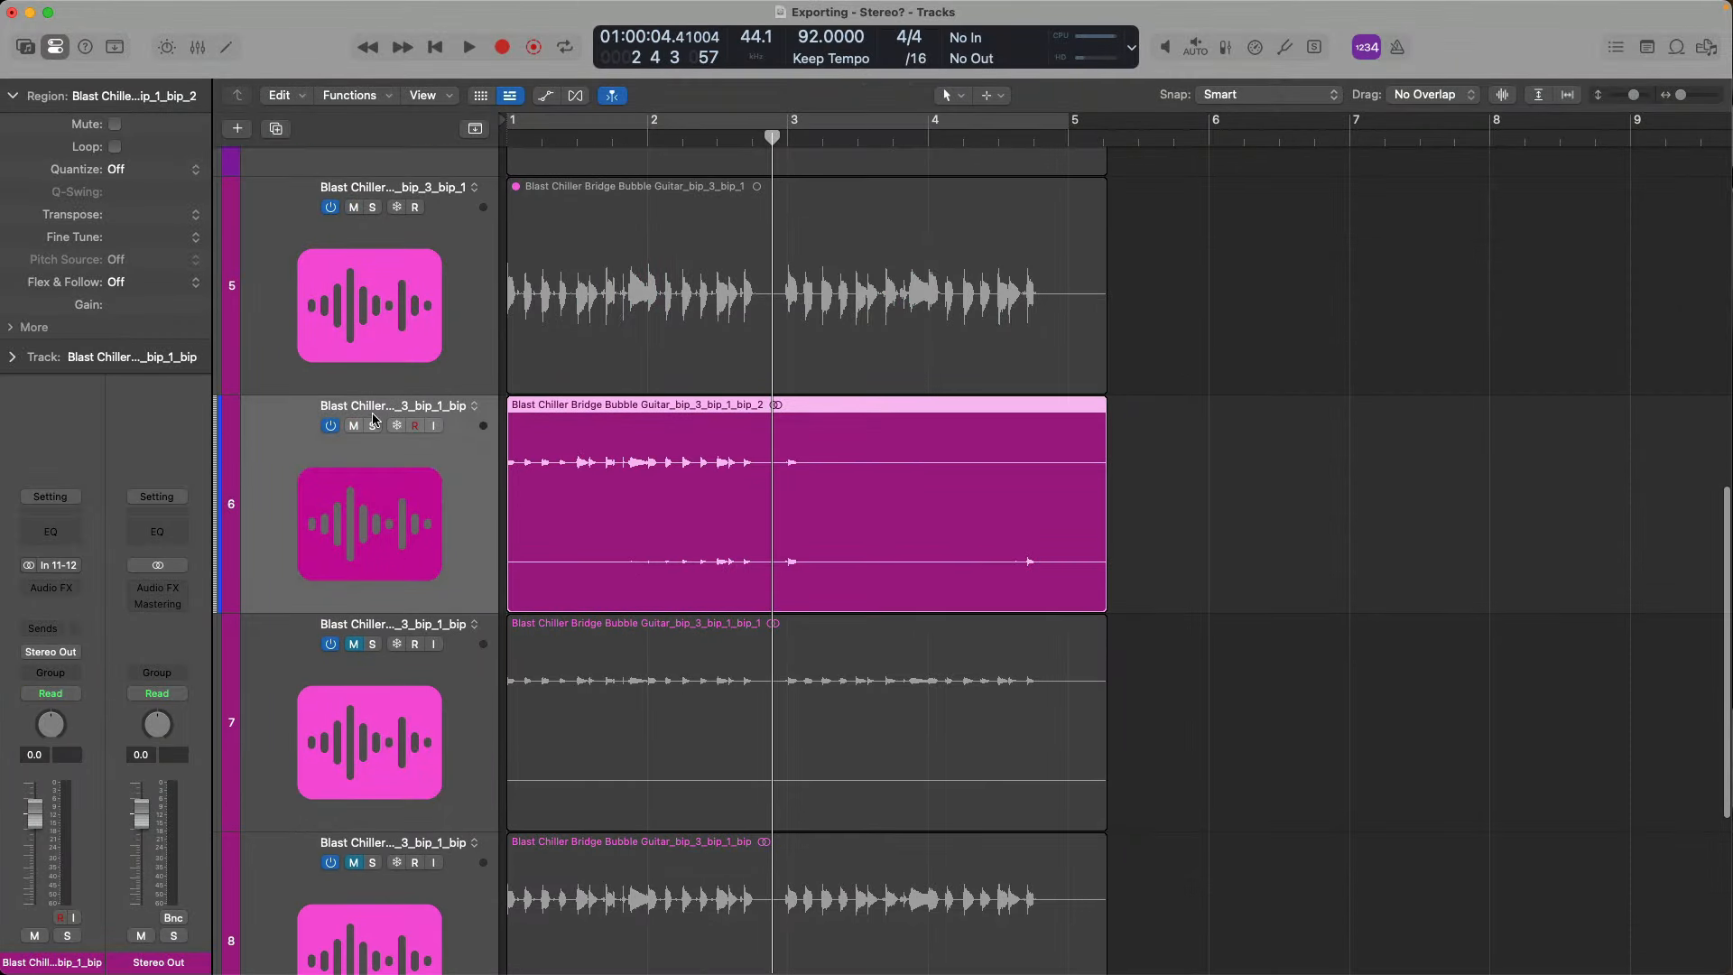
key("Return")
key("space")
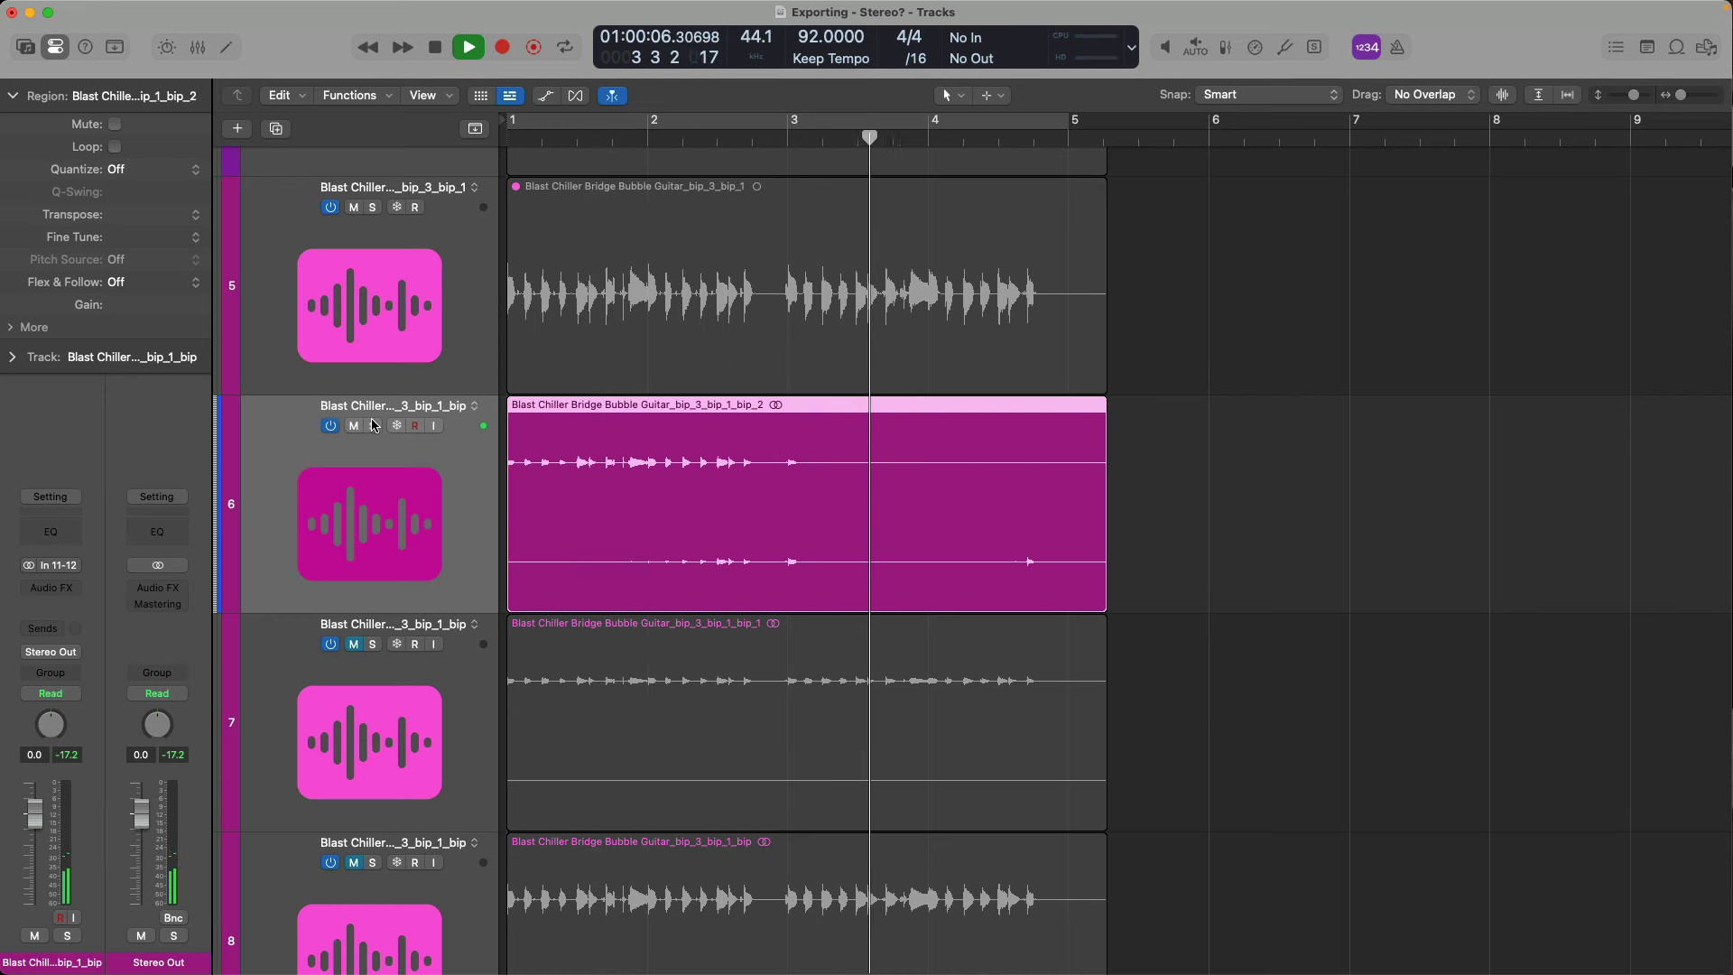
key("space")
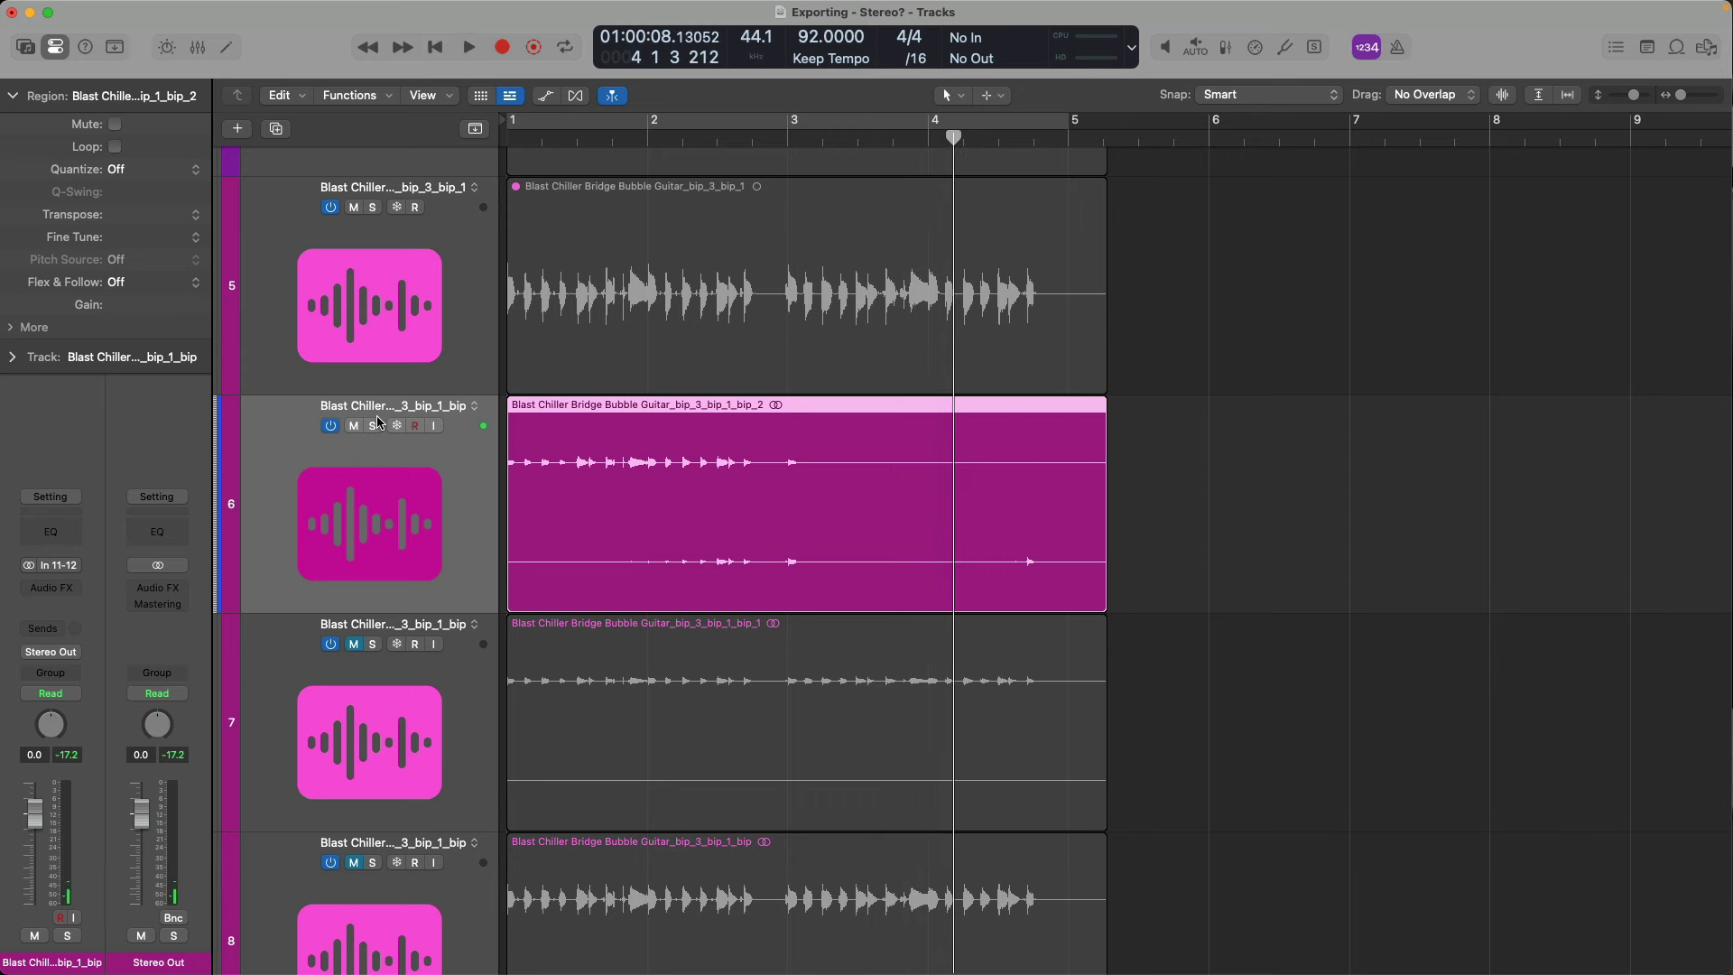
Step: Raise track 5's volume automation to -1.3 dB in the louder section, -8.8 dB in the quieter section and -4.2 dB elsewhere
key("a")
left_click(397, 231)
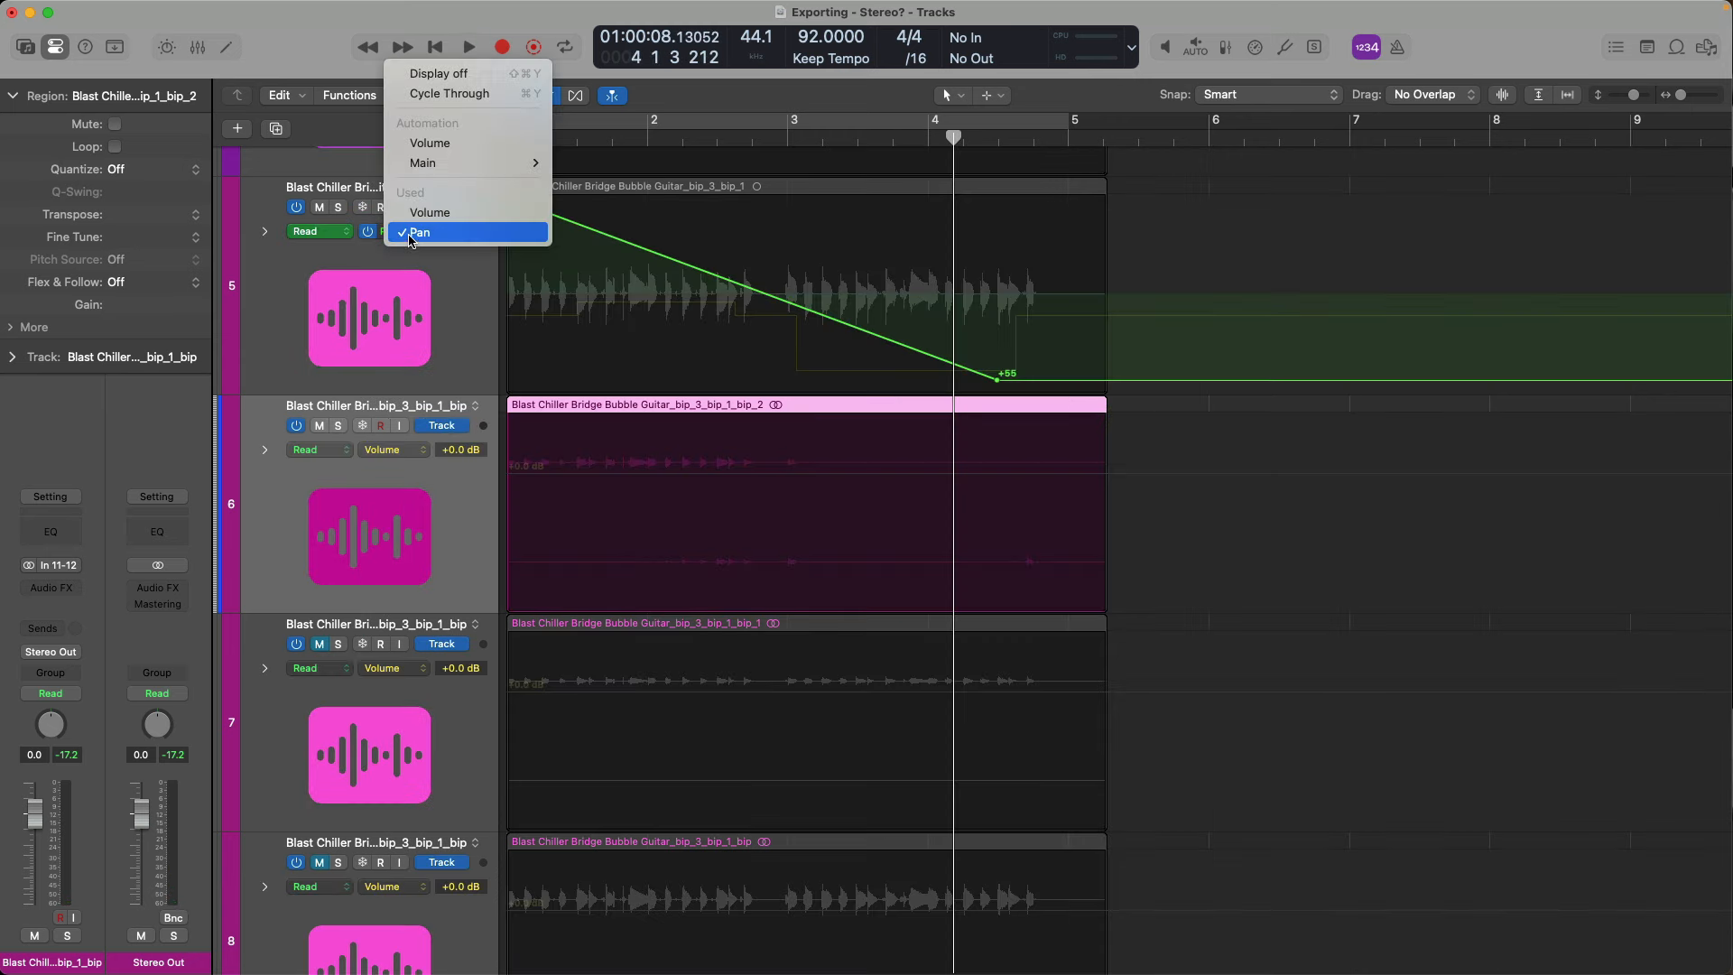
left_click(420, 232)
left_click_drag(921, 370, 920, 342)
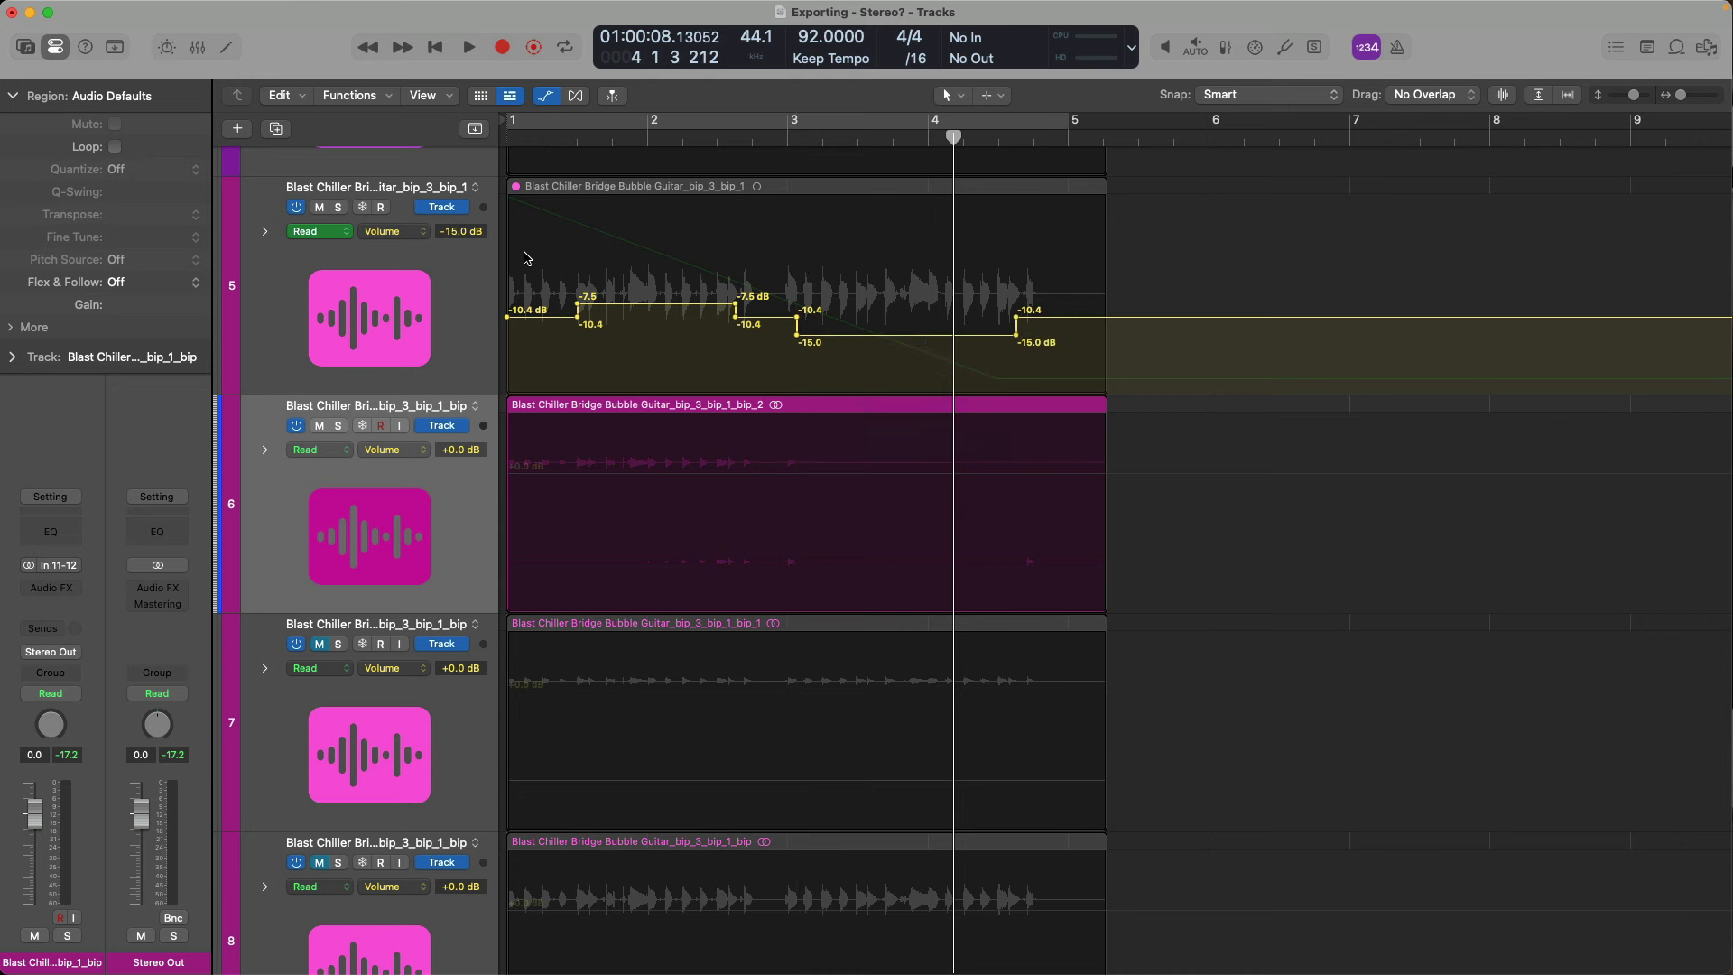
left_click_drag(463, 196, 461, 126)
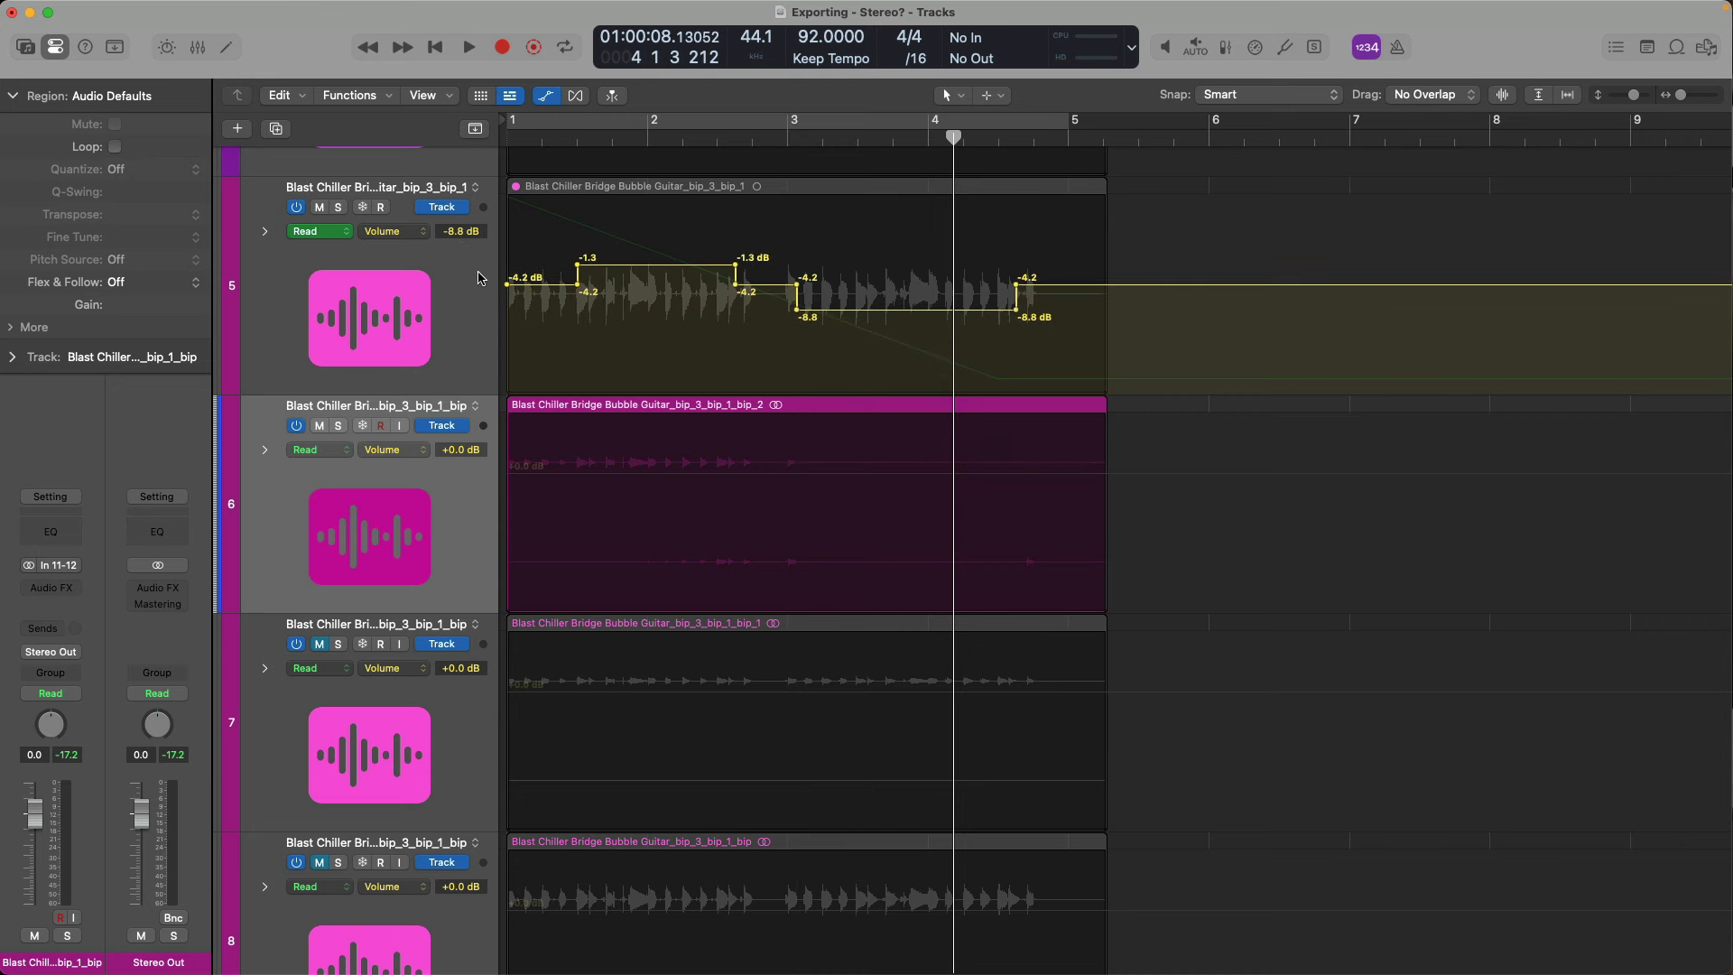
Step: Export track 5 as a 24-bit WAVE to the Bounces folder, including volume/pan automation, with the custom filename text "_volumepan_automation"
key("a")
left_click(462, 294)
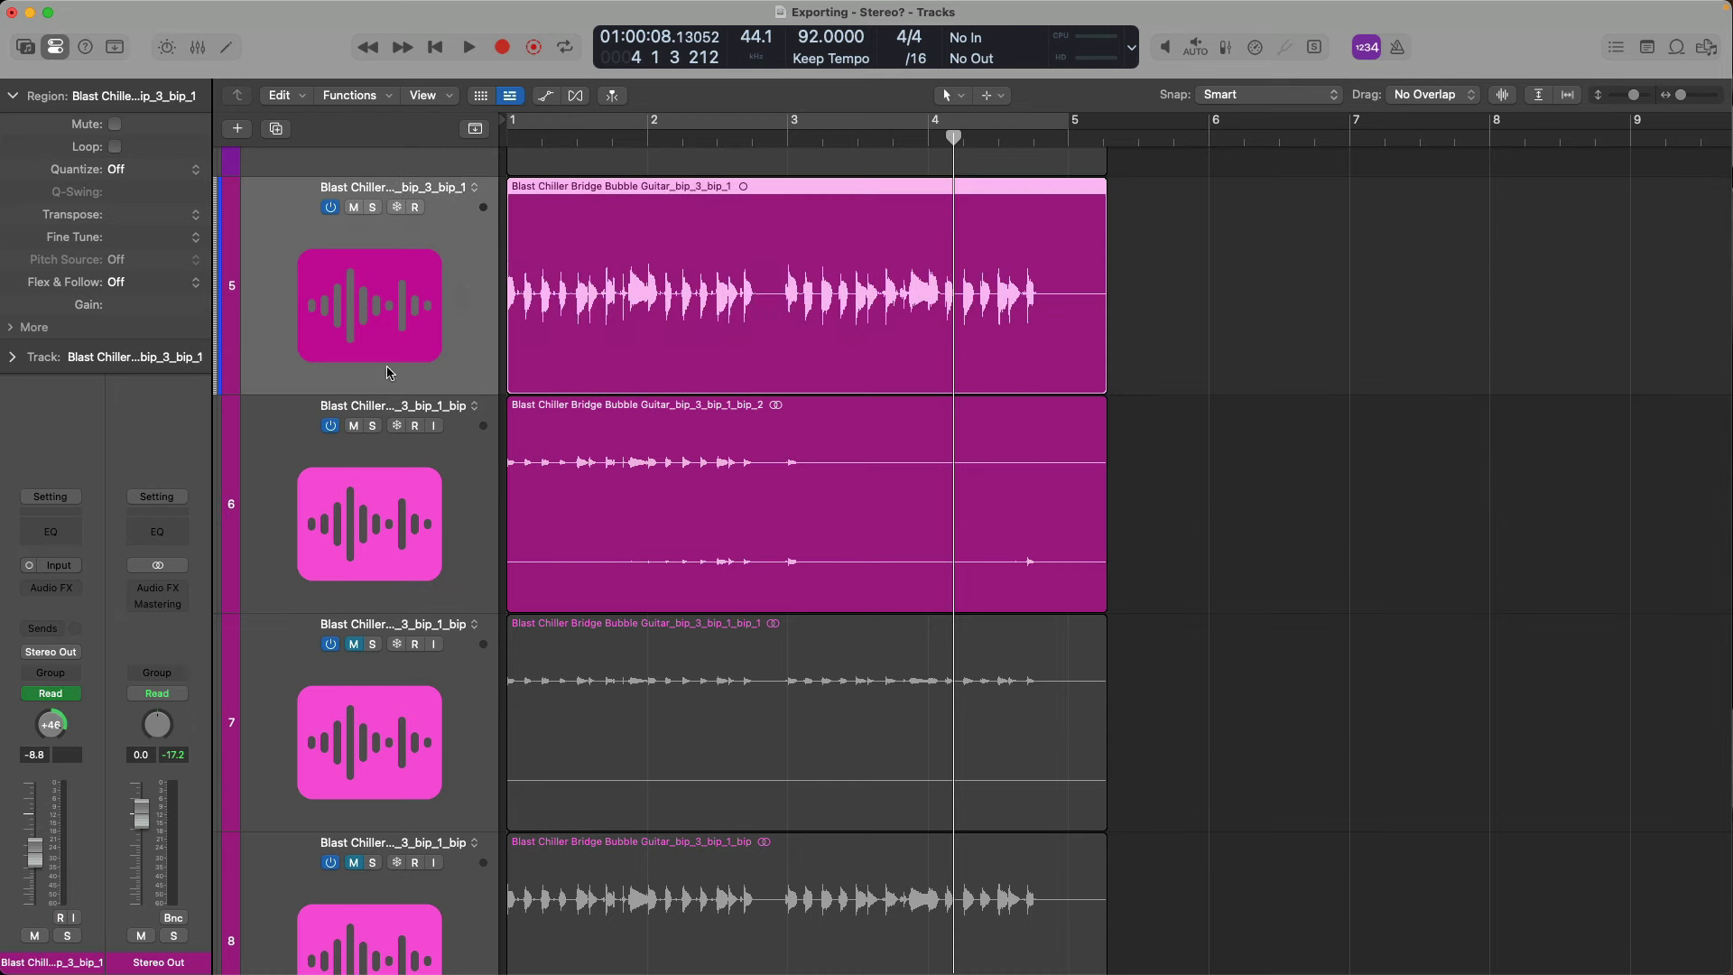
key("super+e")
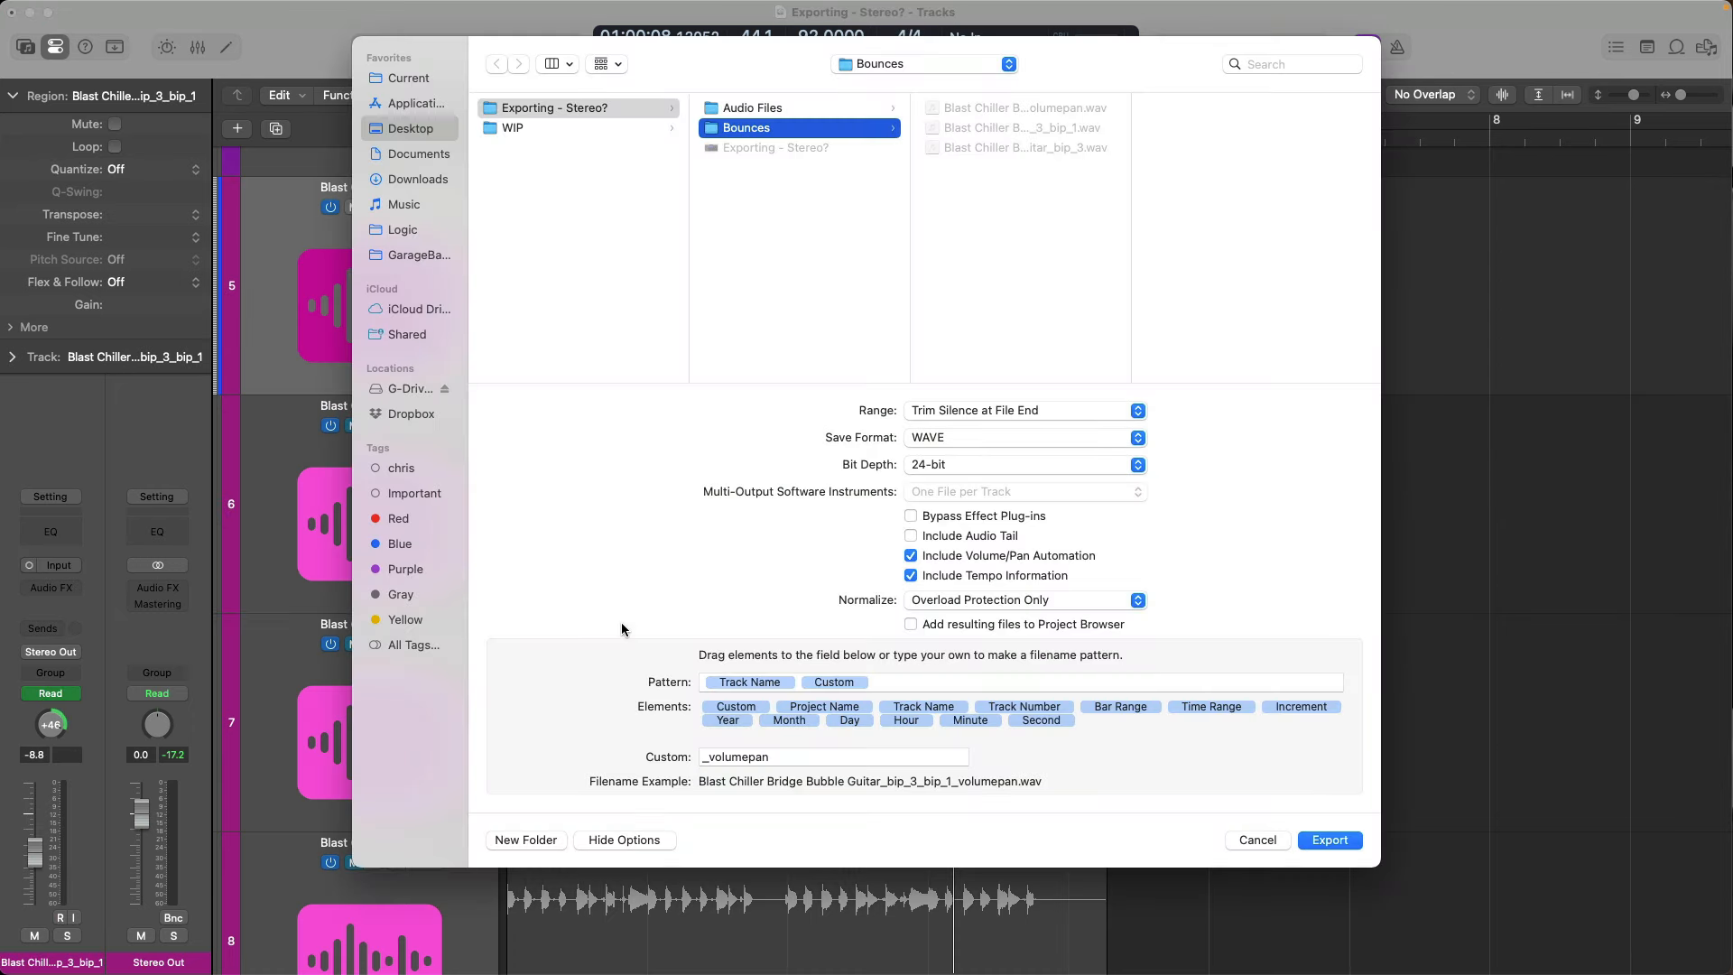
left_click(781, 757)
type("_auto")
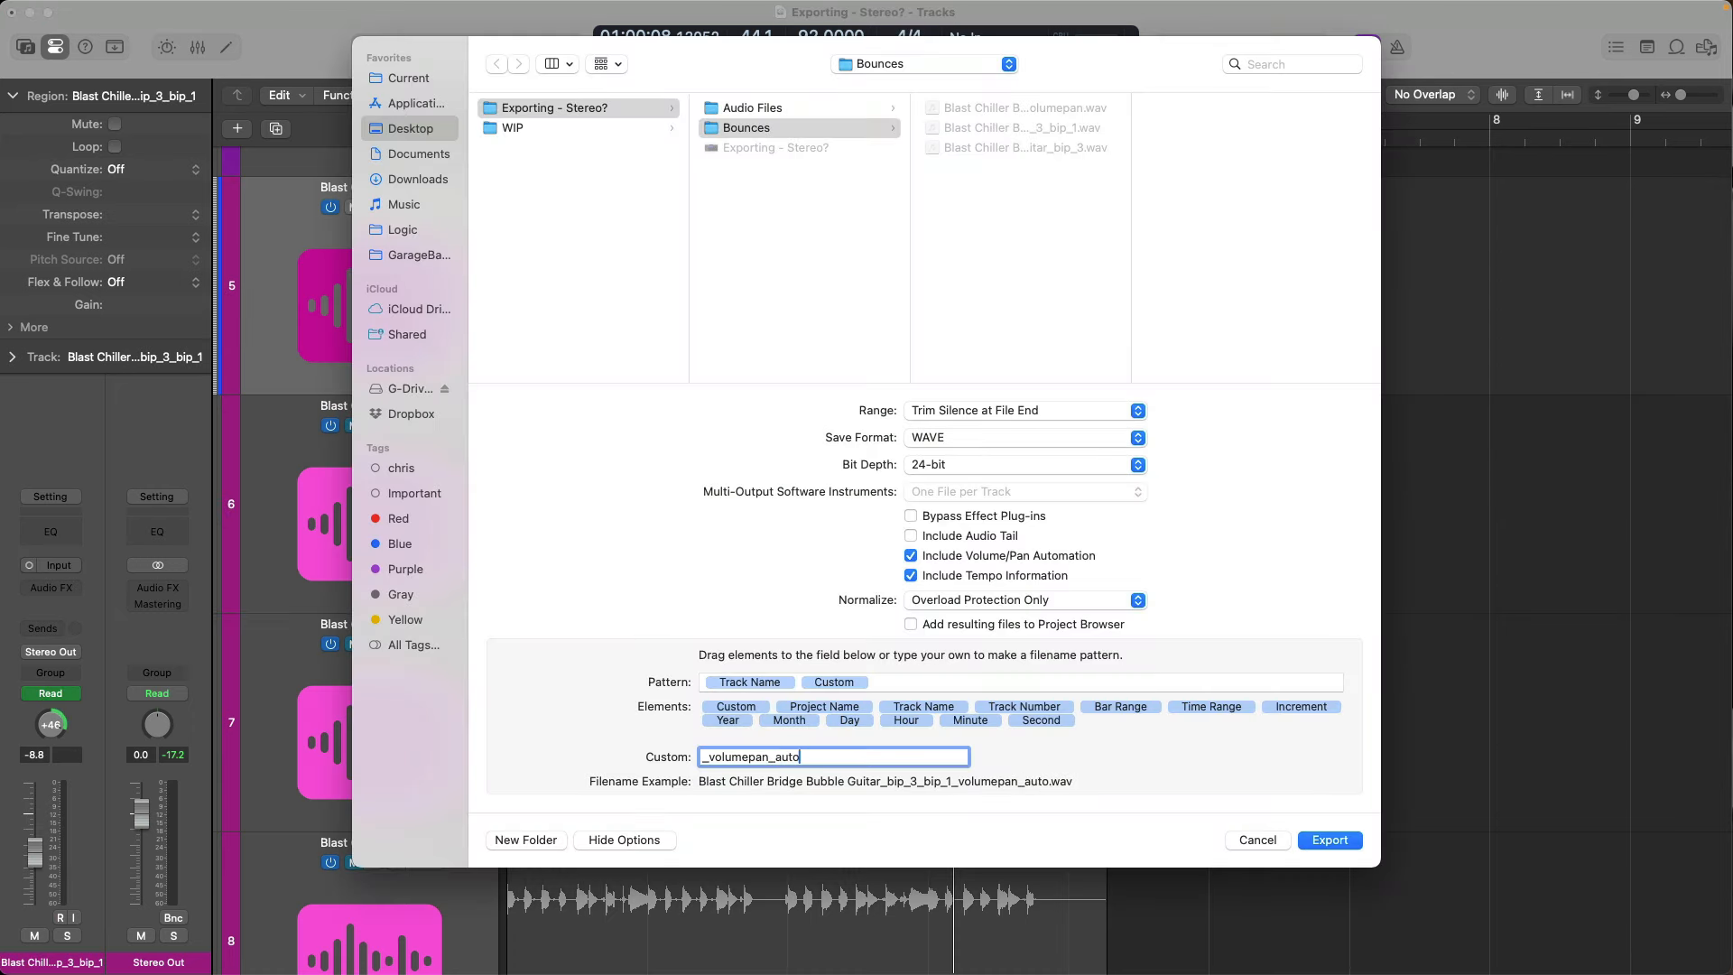
type("mation")
left_click(1345, 838)
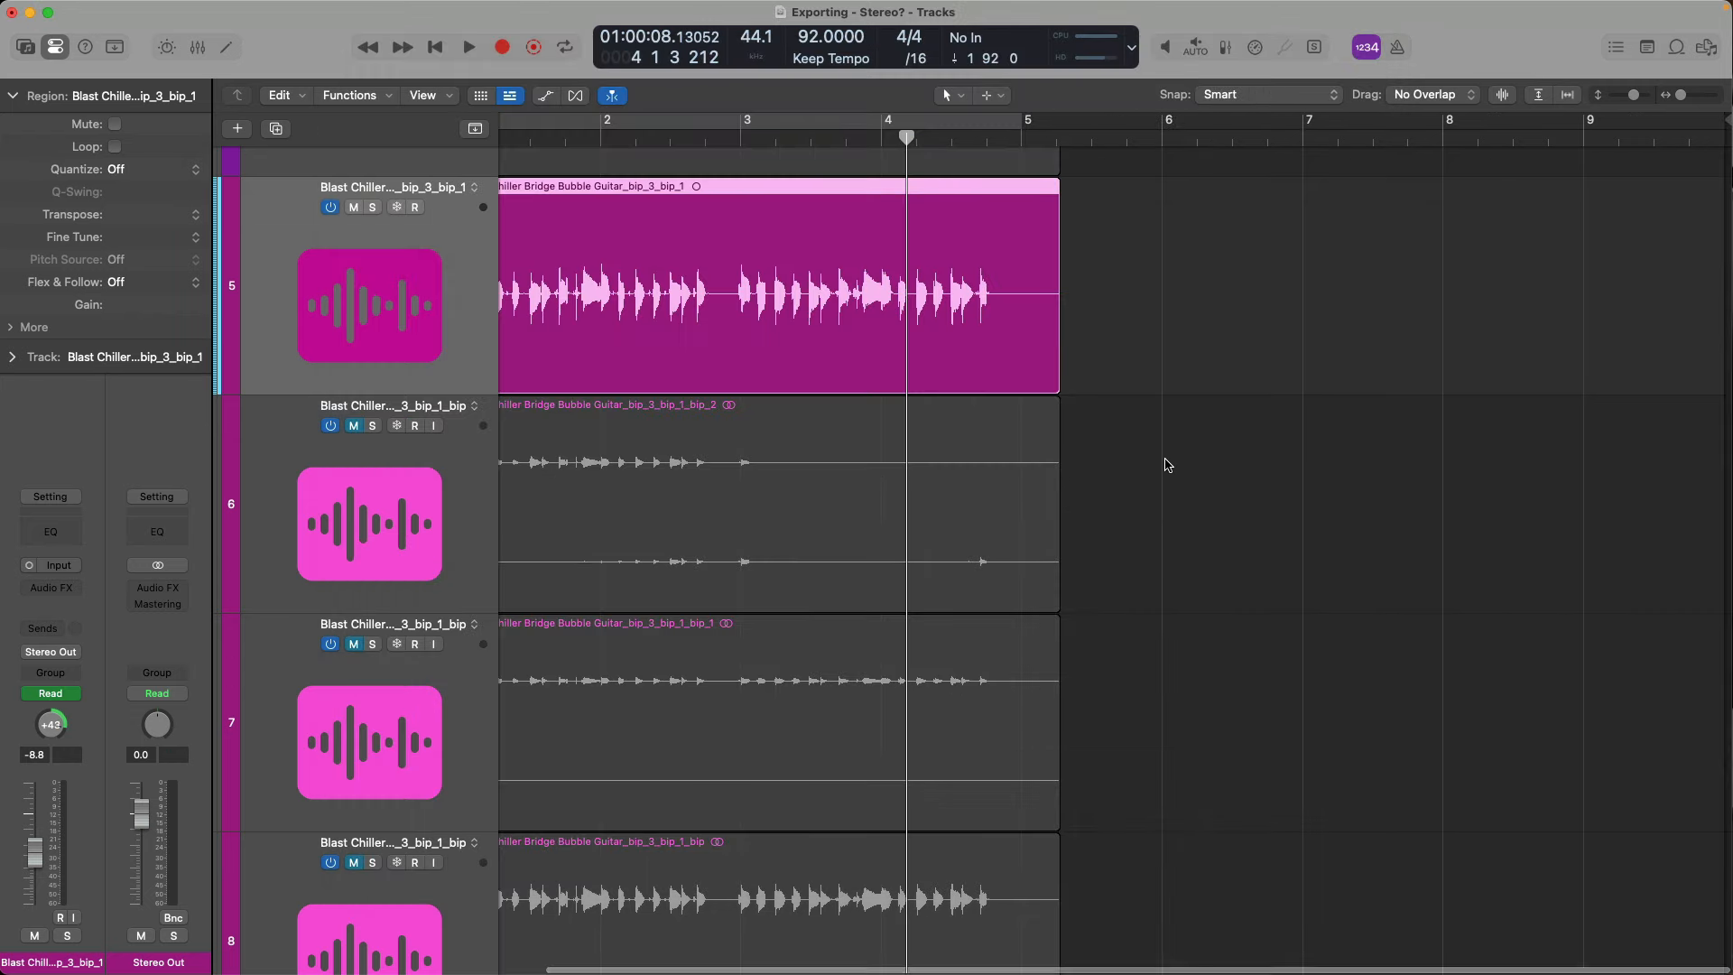
Step: Switch to Finder and import the exported file ending in "_volumepan_automation.wav" onto a new track below track 9
key("super+a")
key("z")
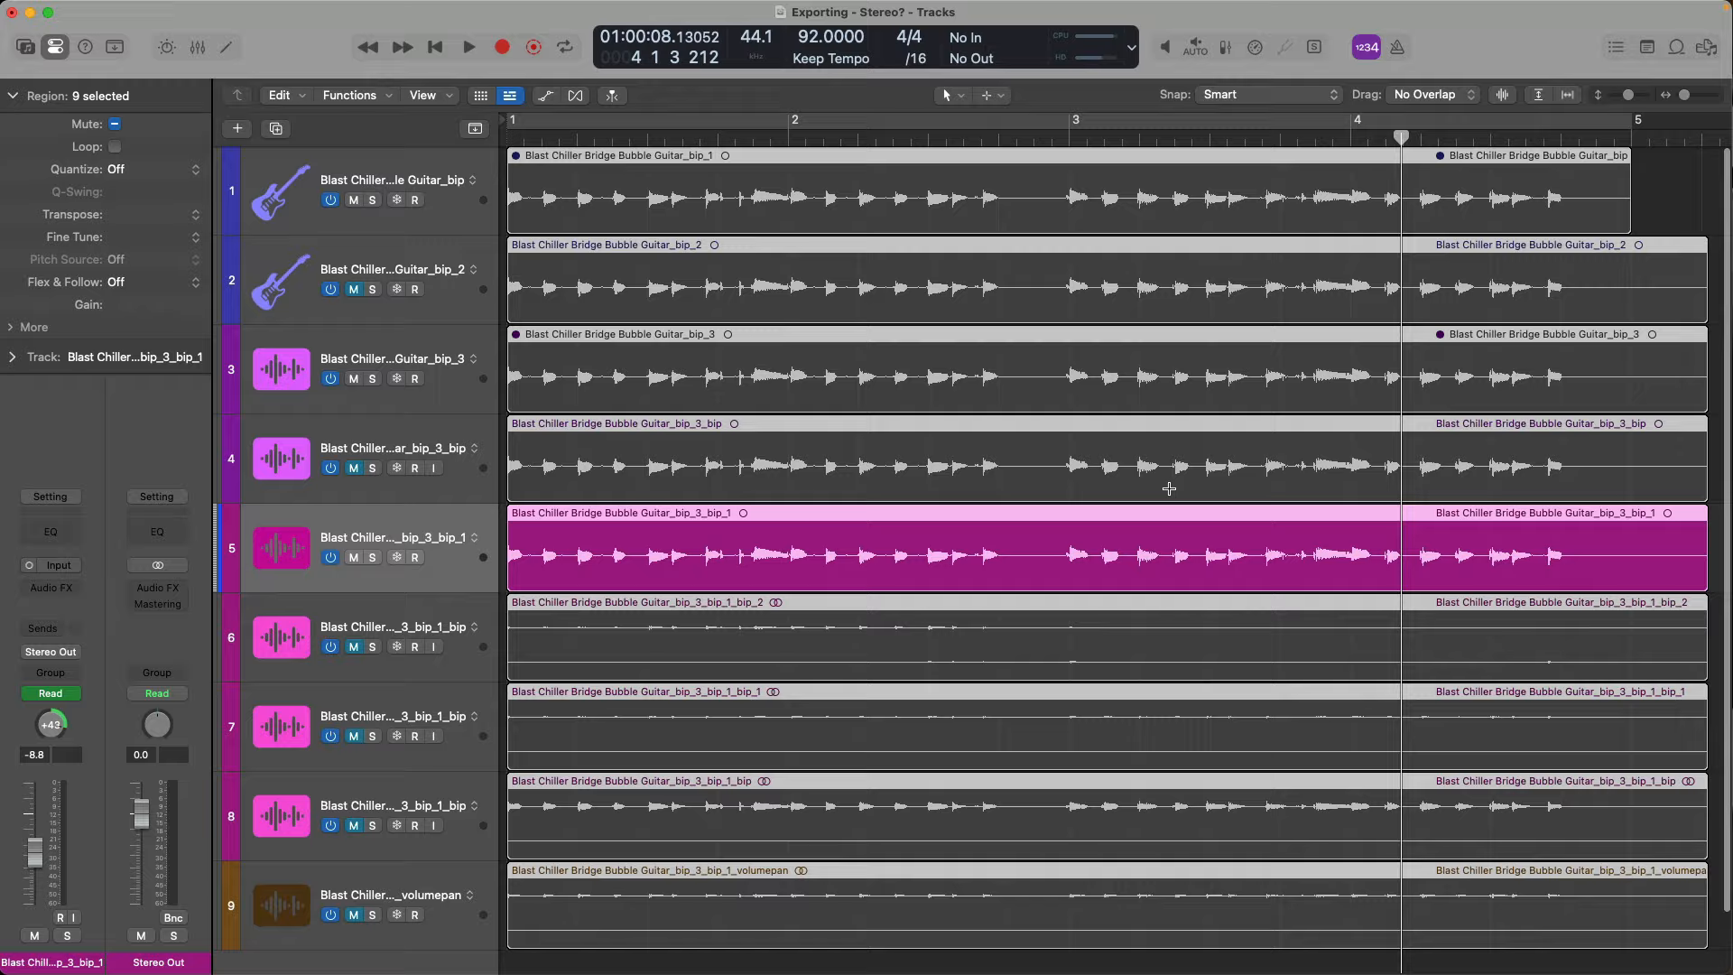
key("super+Tab")
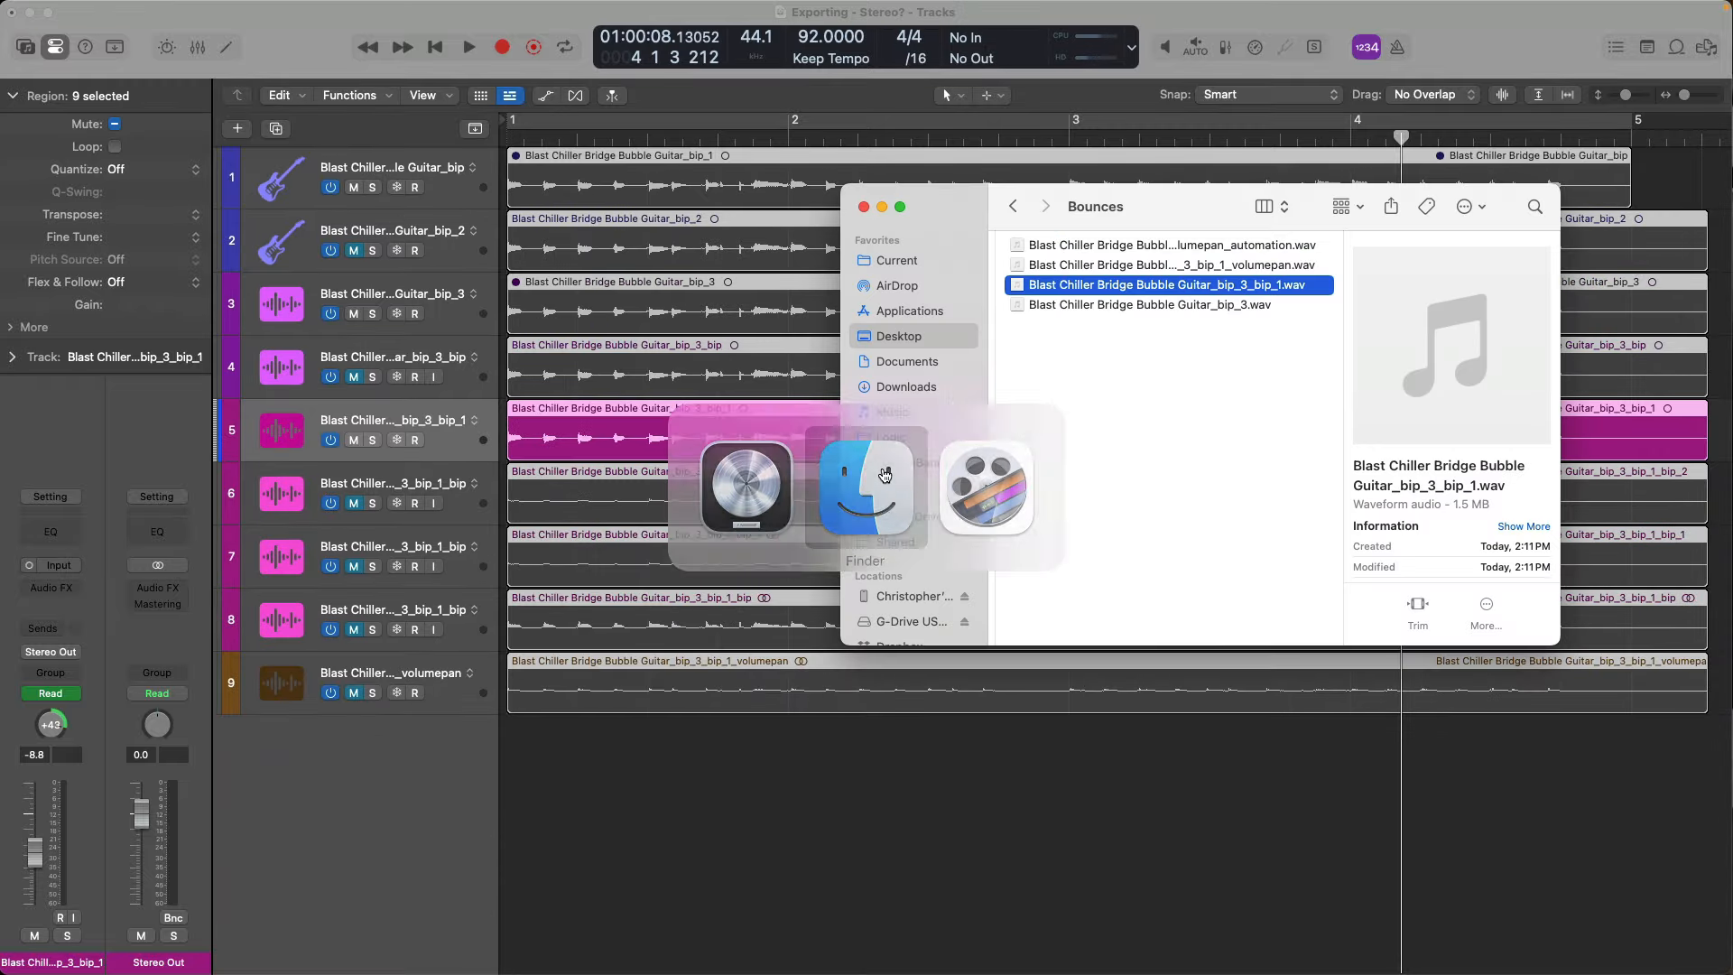
left_click_drag(1135, 246, 563, 775)
left_click(658, 808)
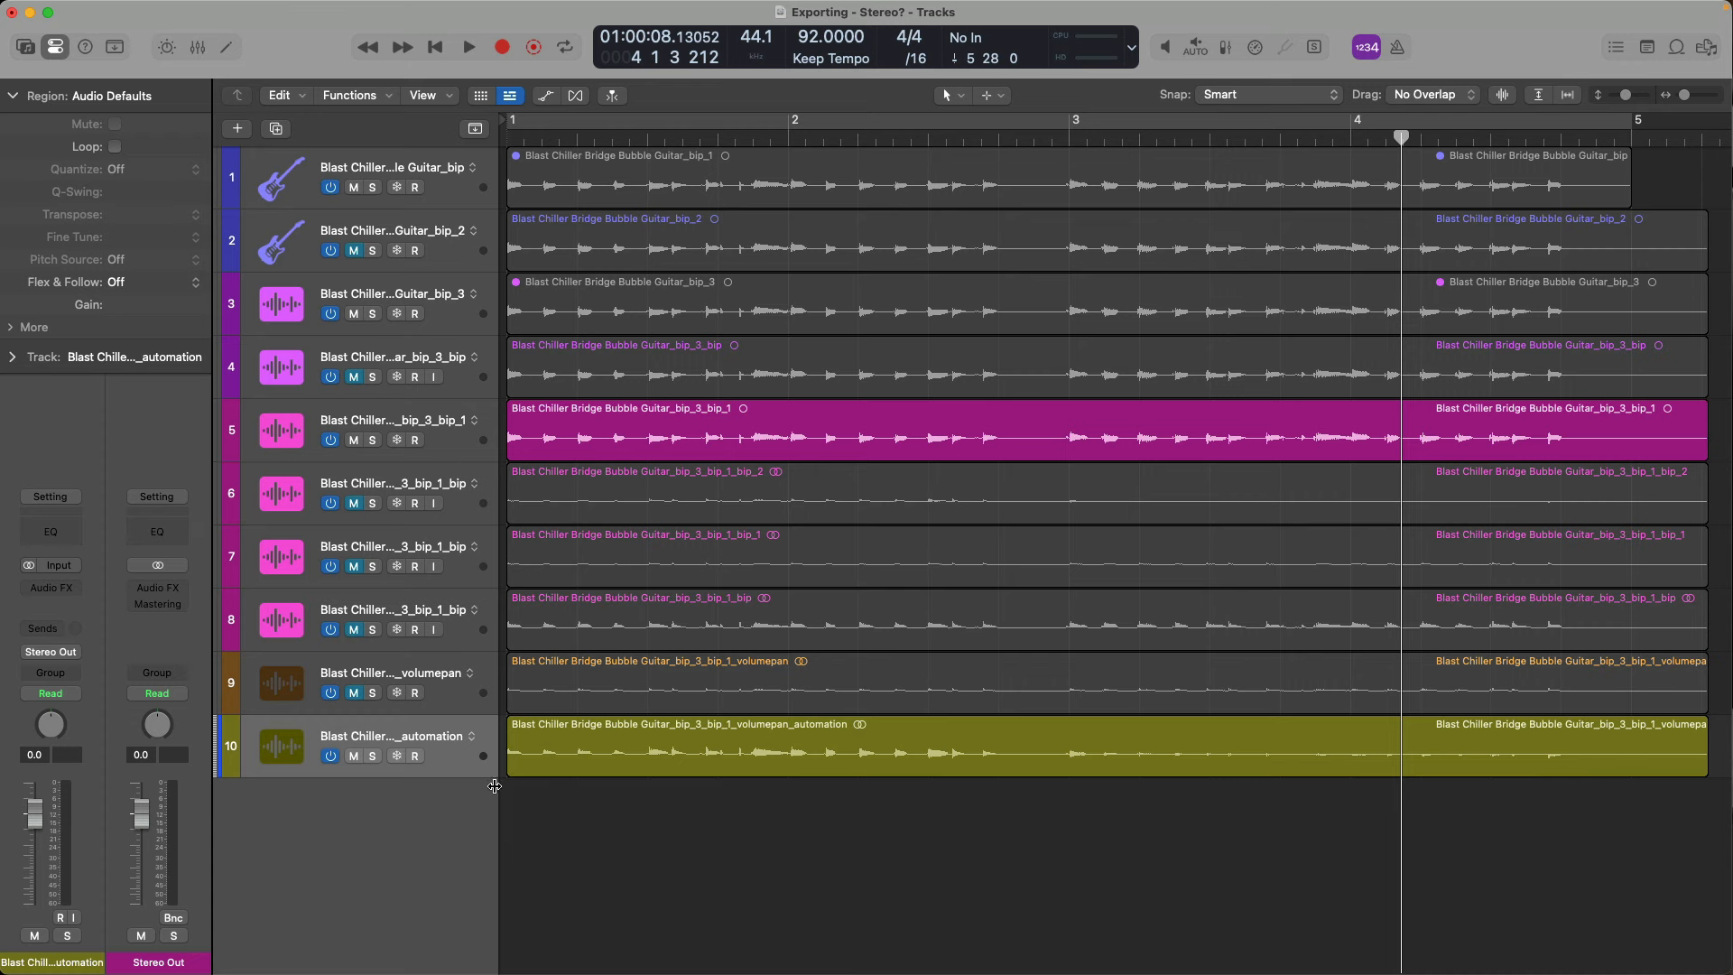
Step: Solo track 10, enlarge its waveform and play the imported export from the beginning
left_click(372, 756)
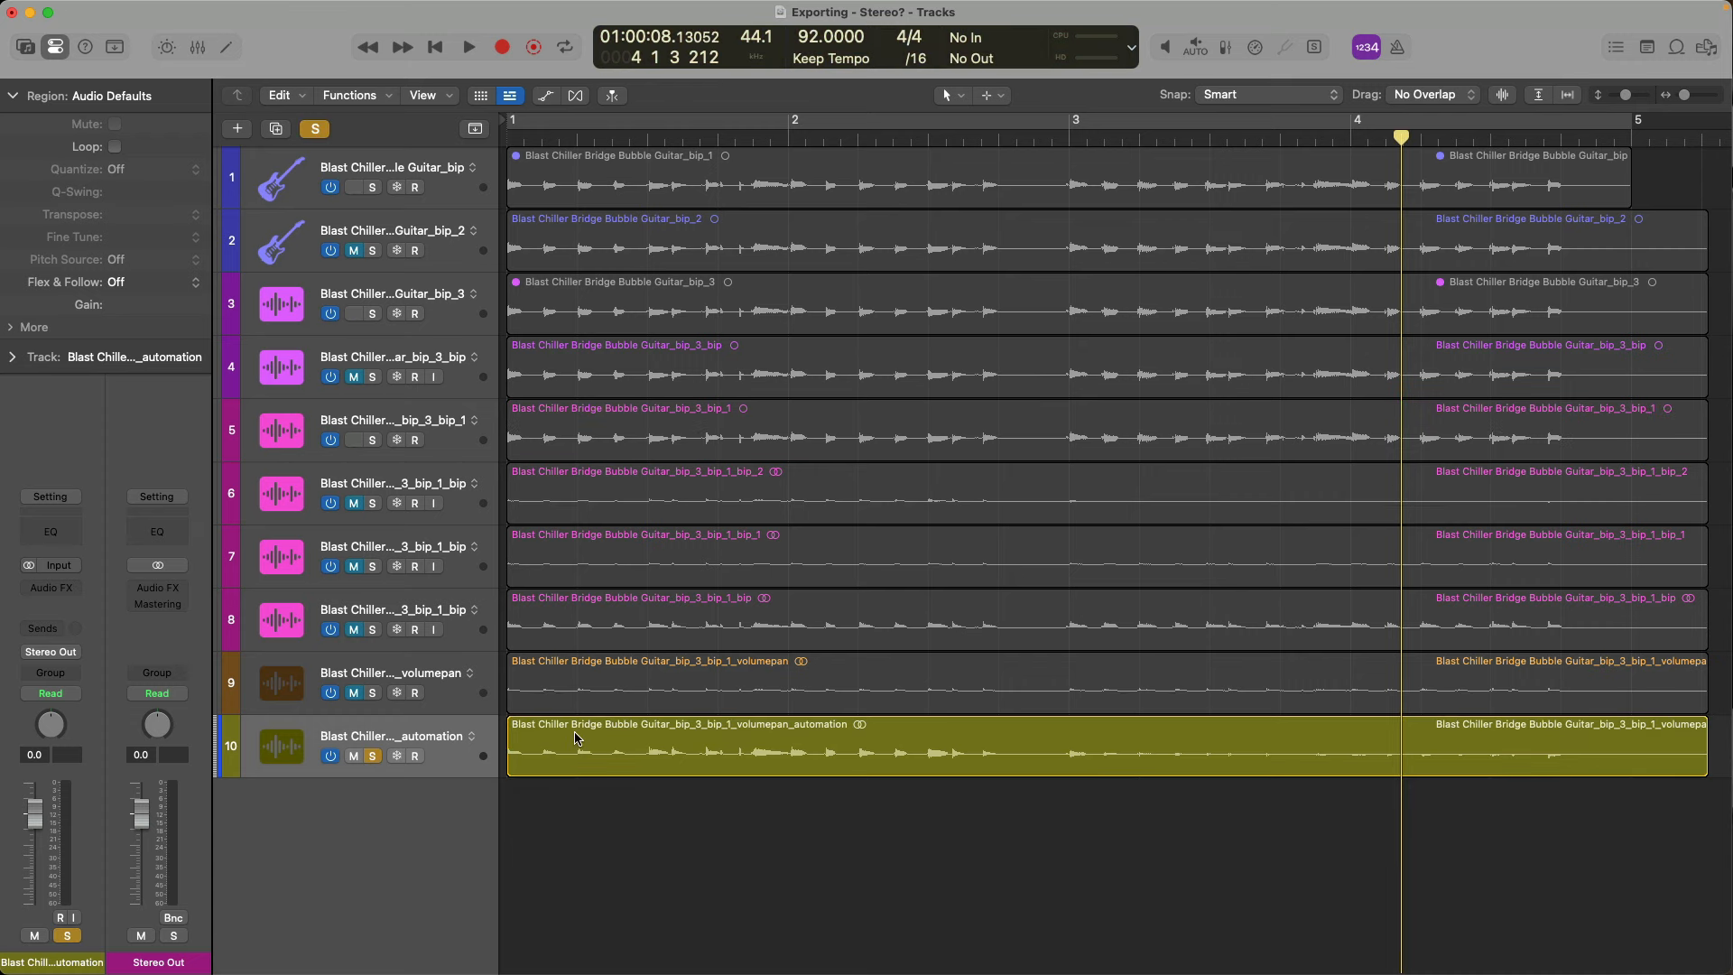
left_click_drag(547, 715, 1660, 791)
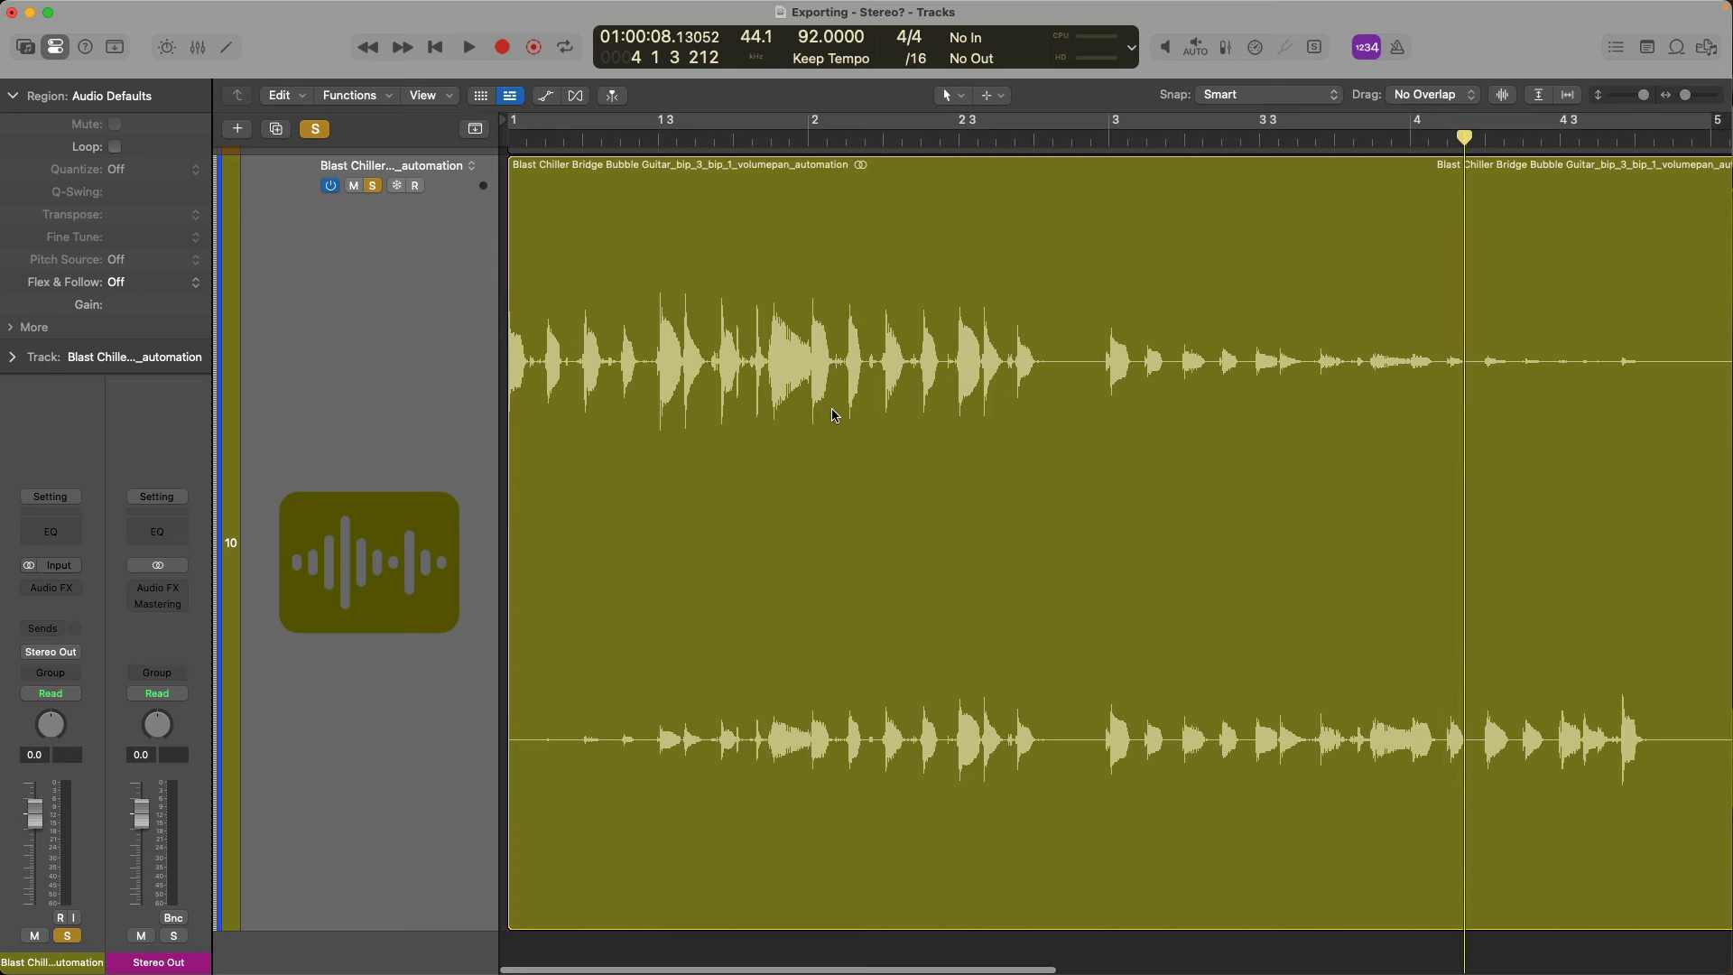
key("Return")
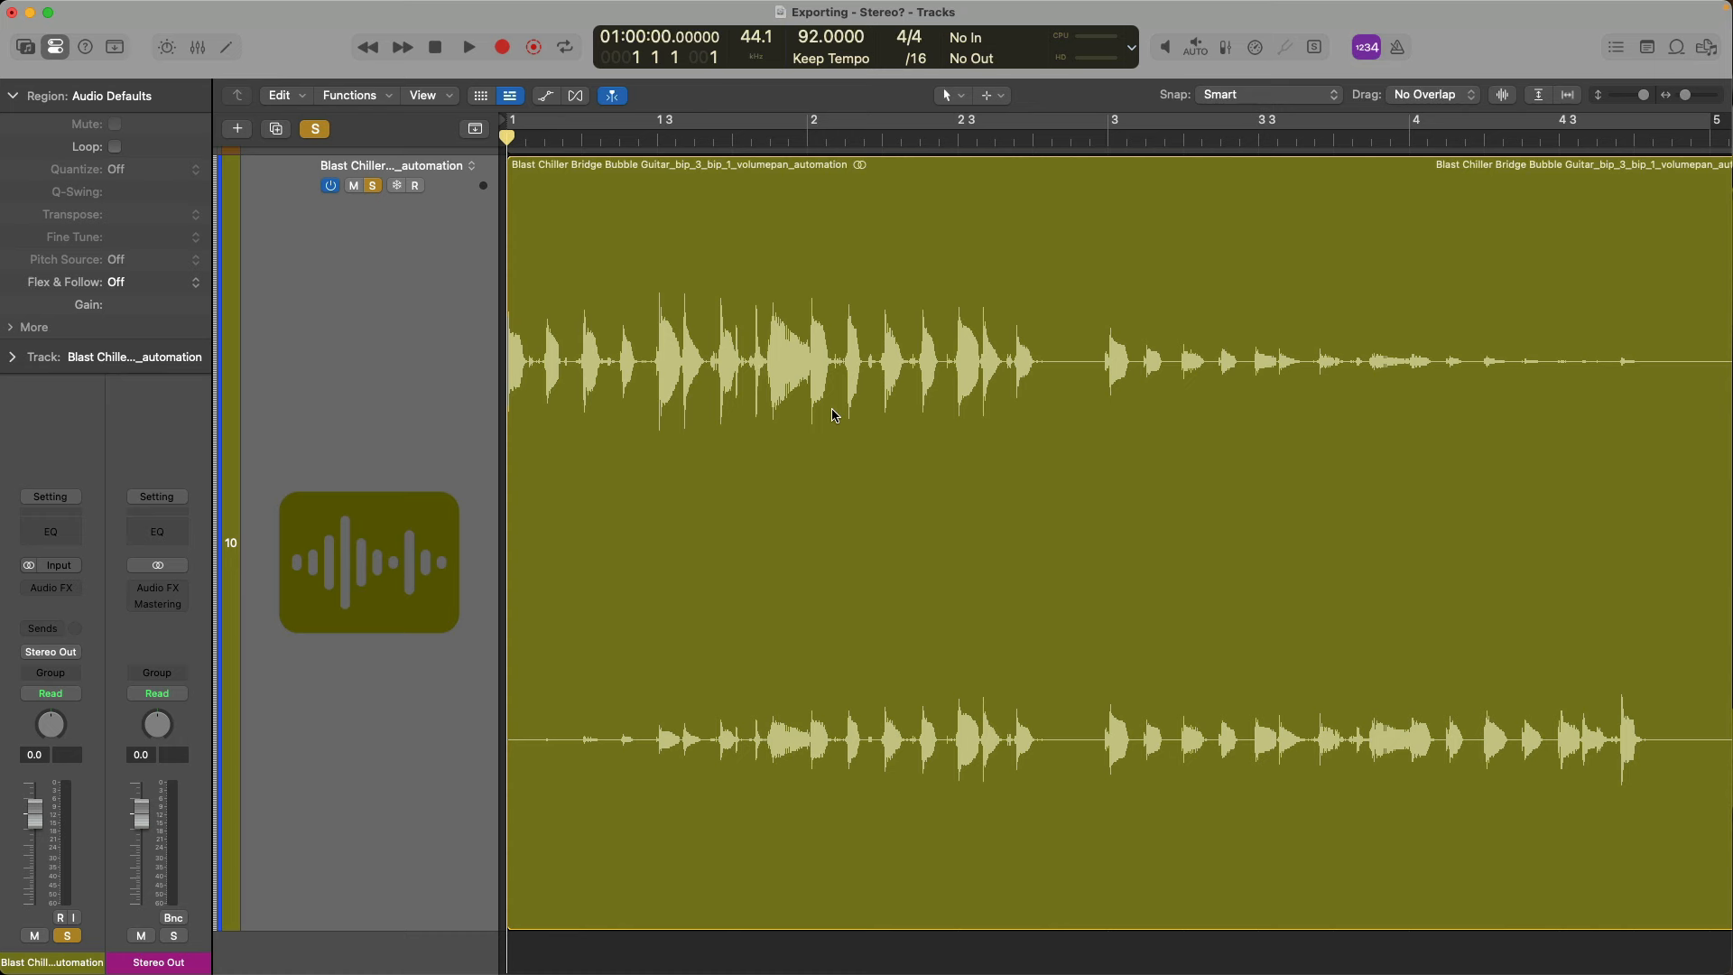
key("space")
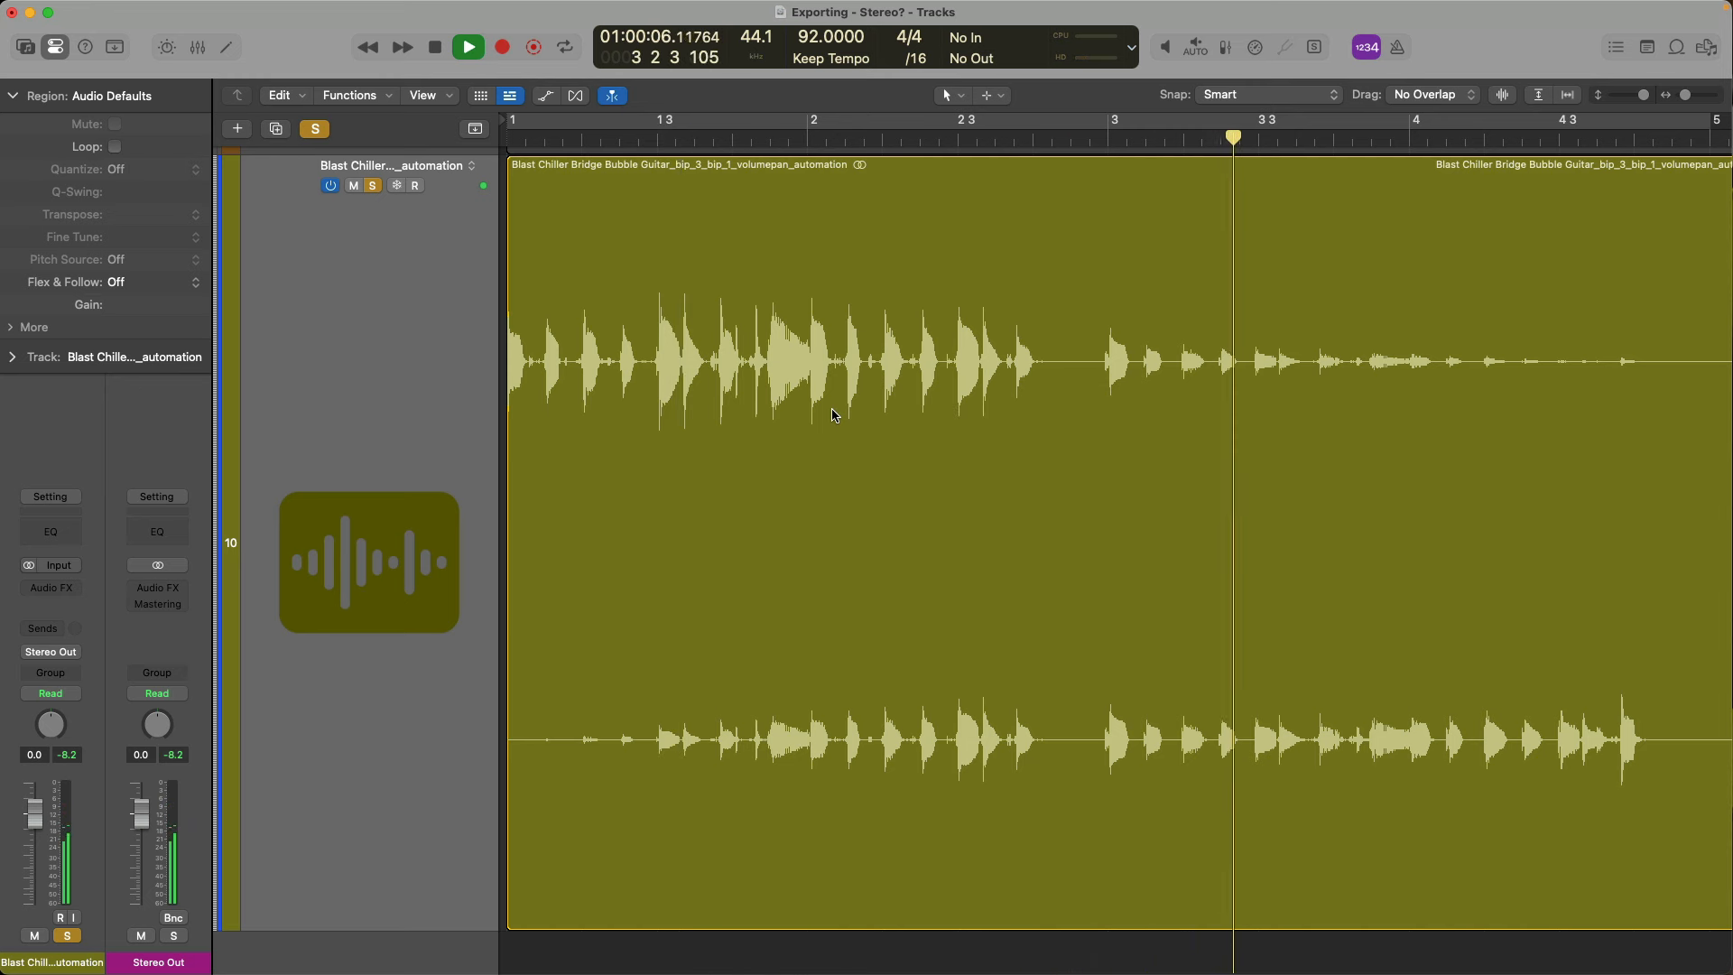
key("super+Left")
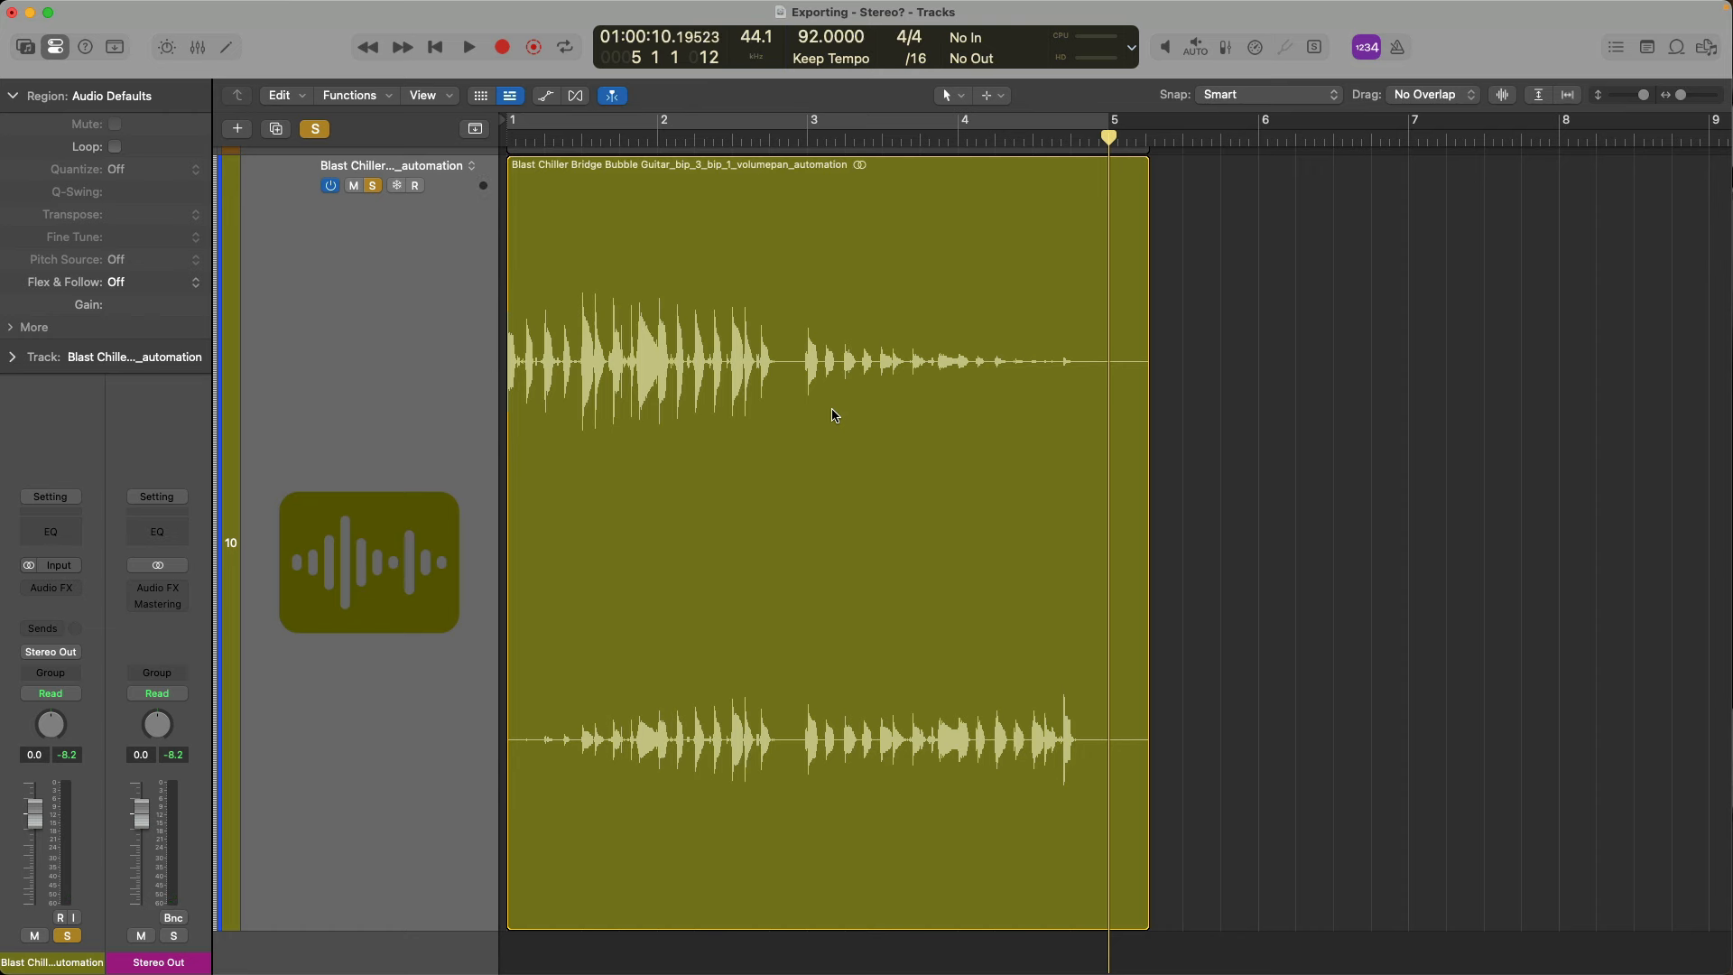
Step: Show the mixer and insert a stereo Channel EQ as an audio effect on track 10
key("x")
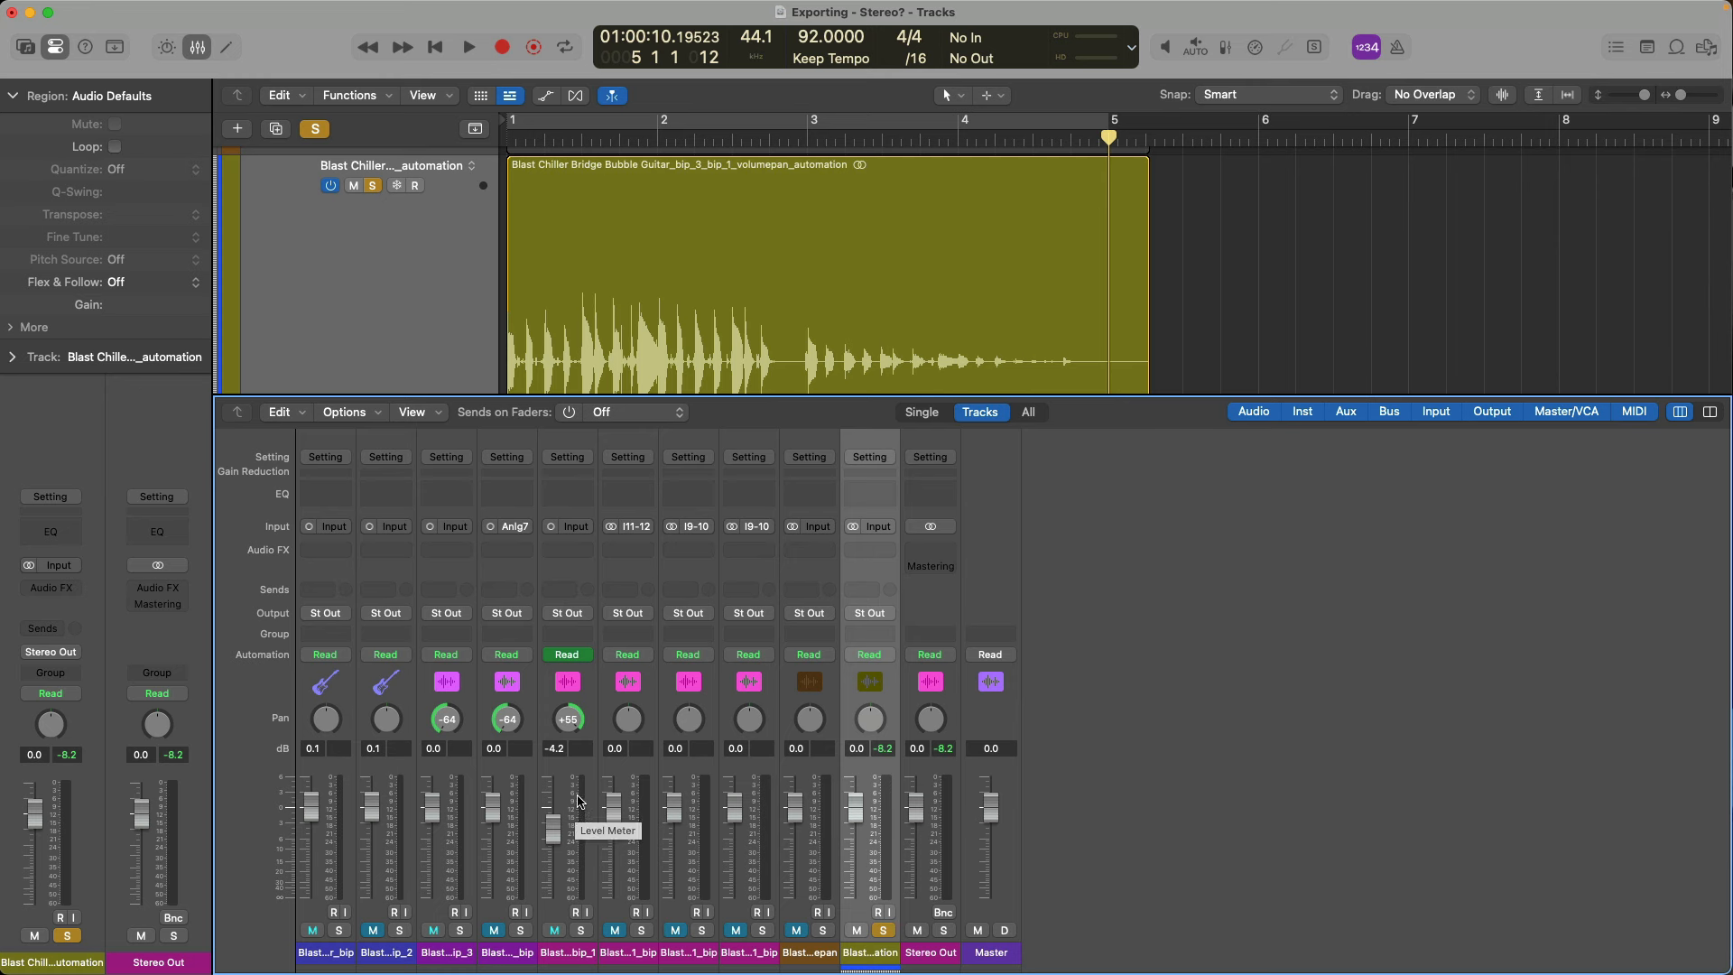
left_click(876, 550)
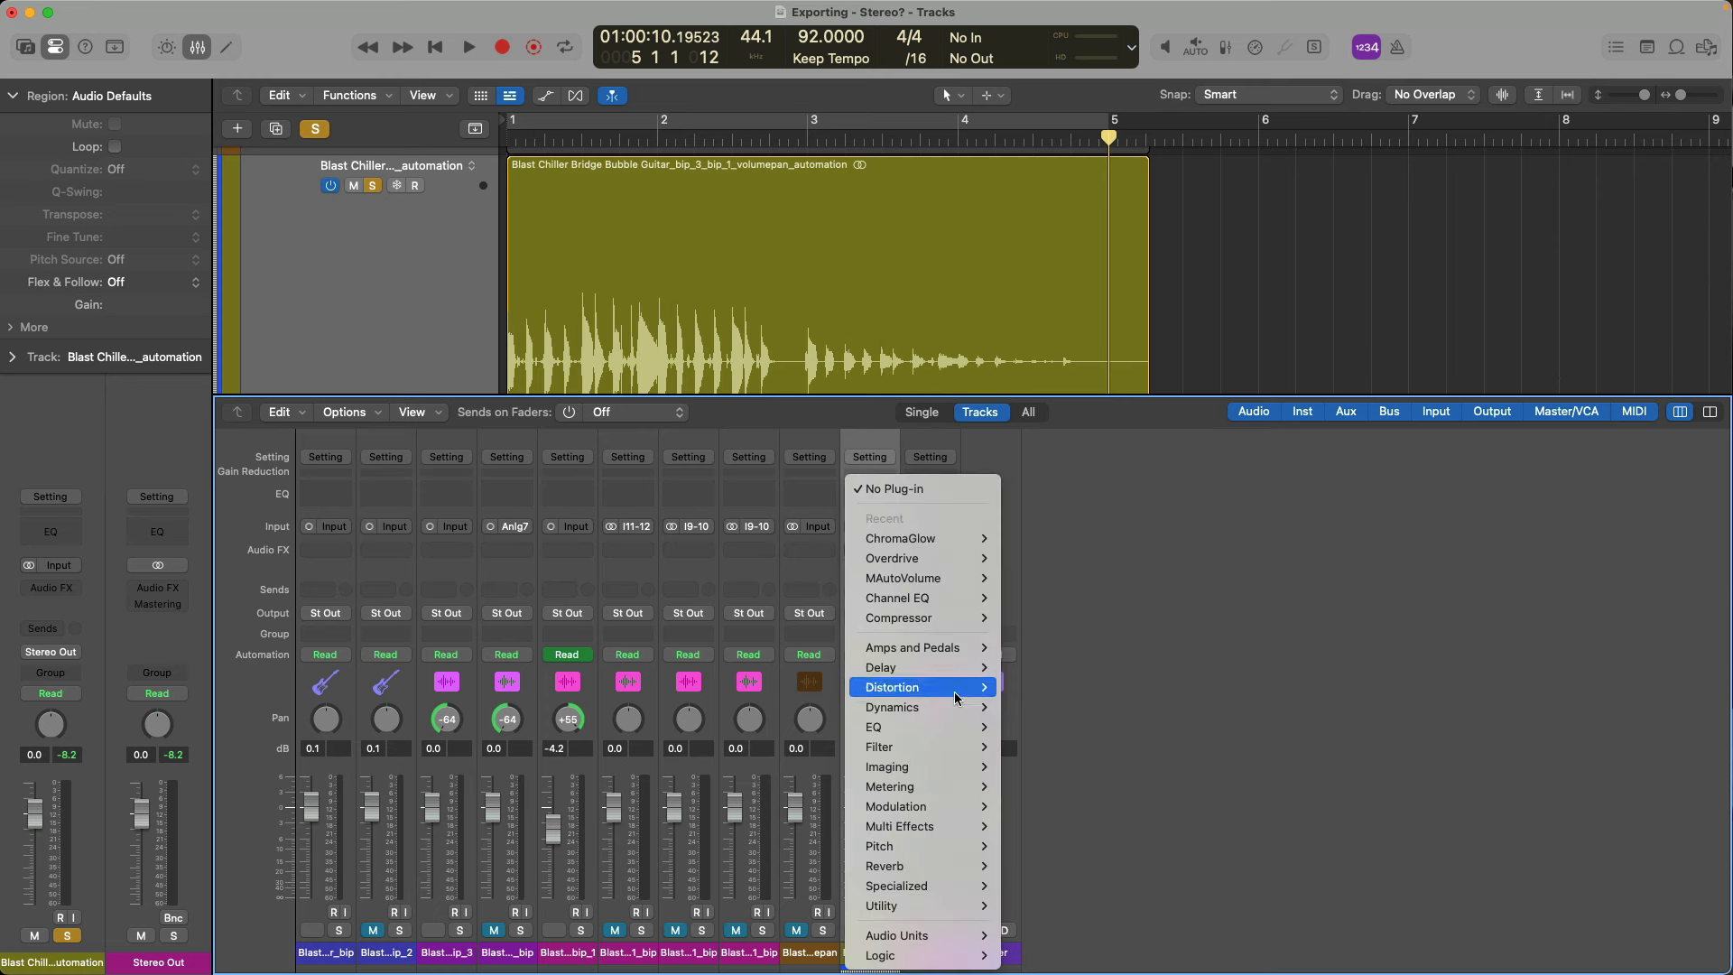
mouse_move(934, 728)
mouse_move(1076, 727)
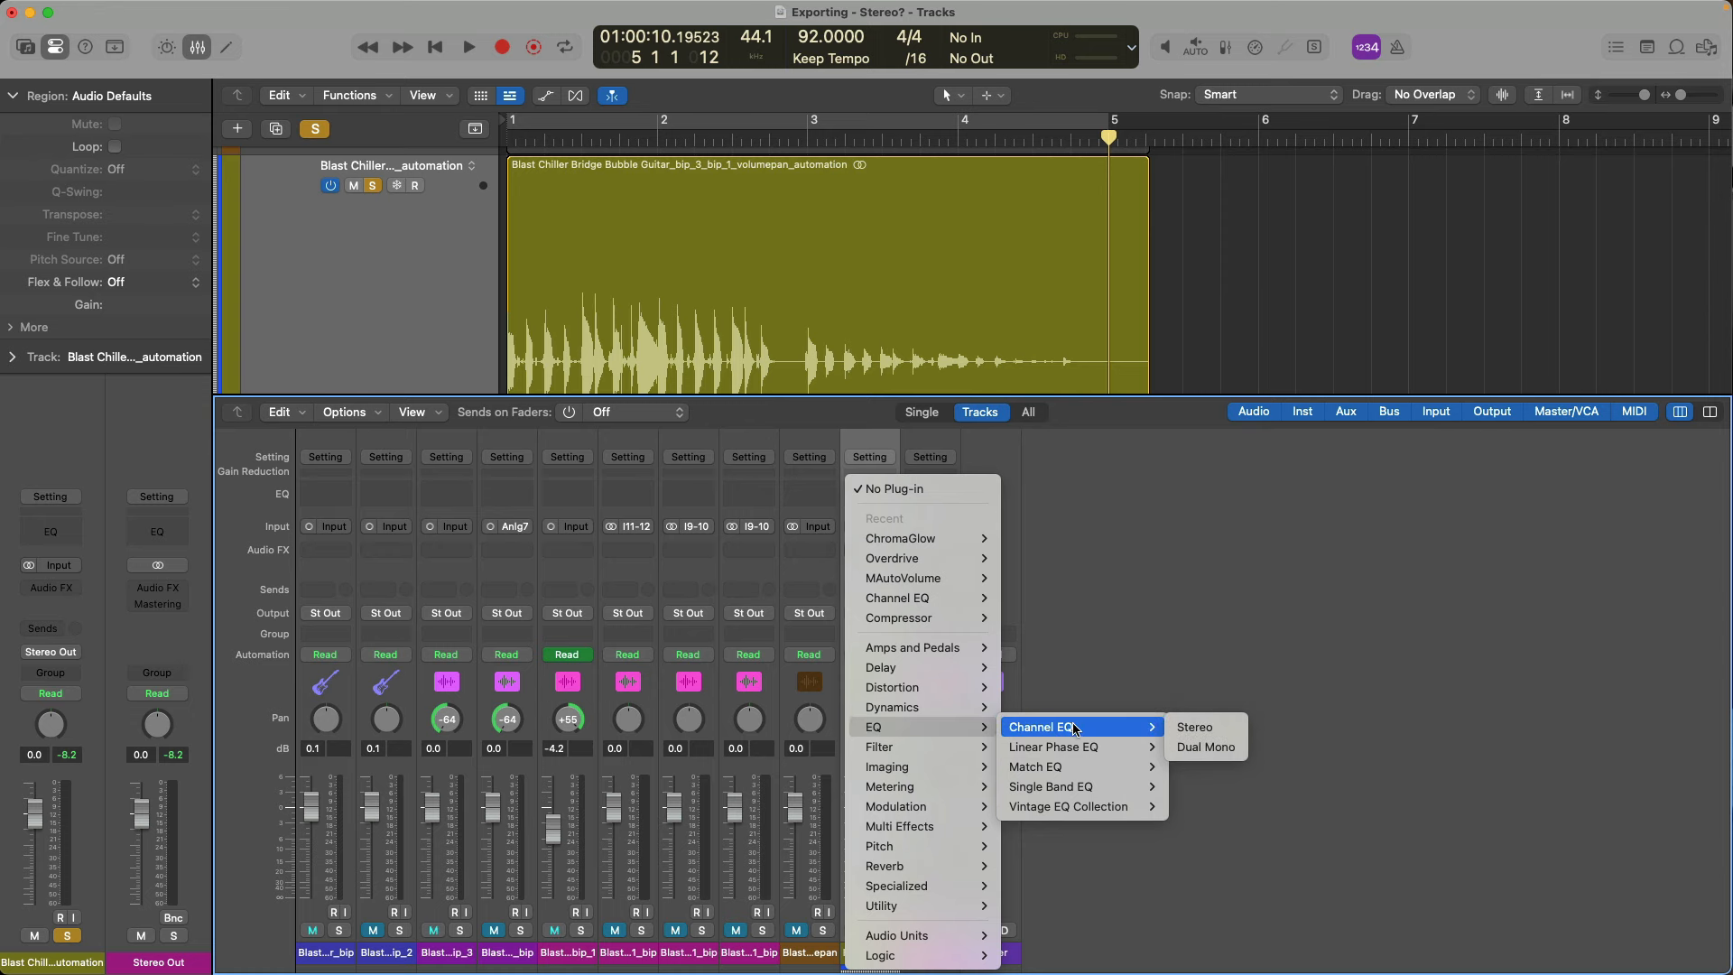
left_click(1205, 729)
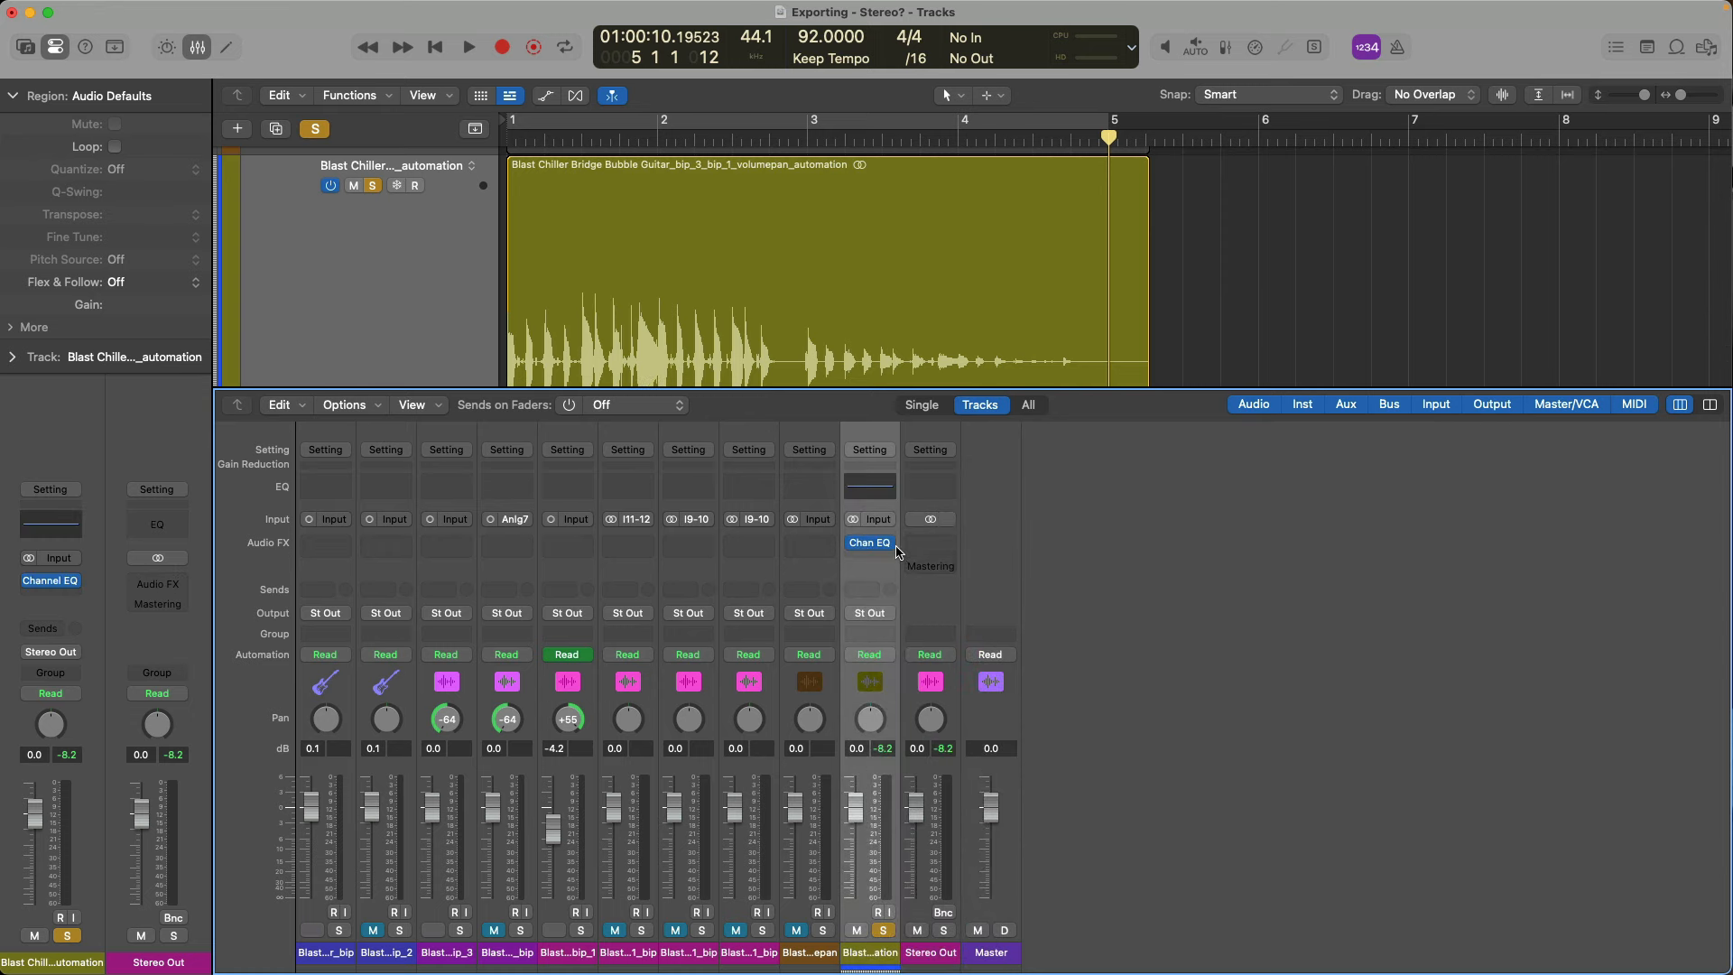
Step: Switch track 10's Channel EQ to its mono version and hide the mixer
left_click(892, 547)
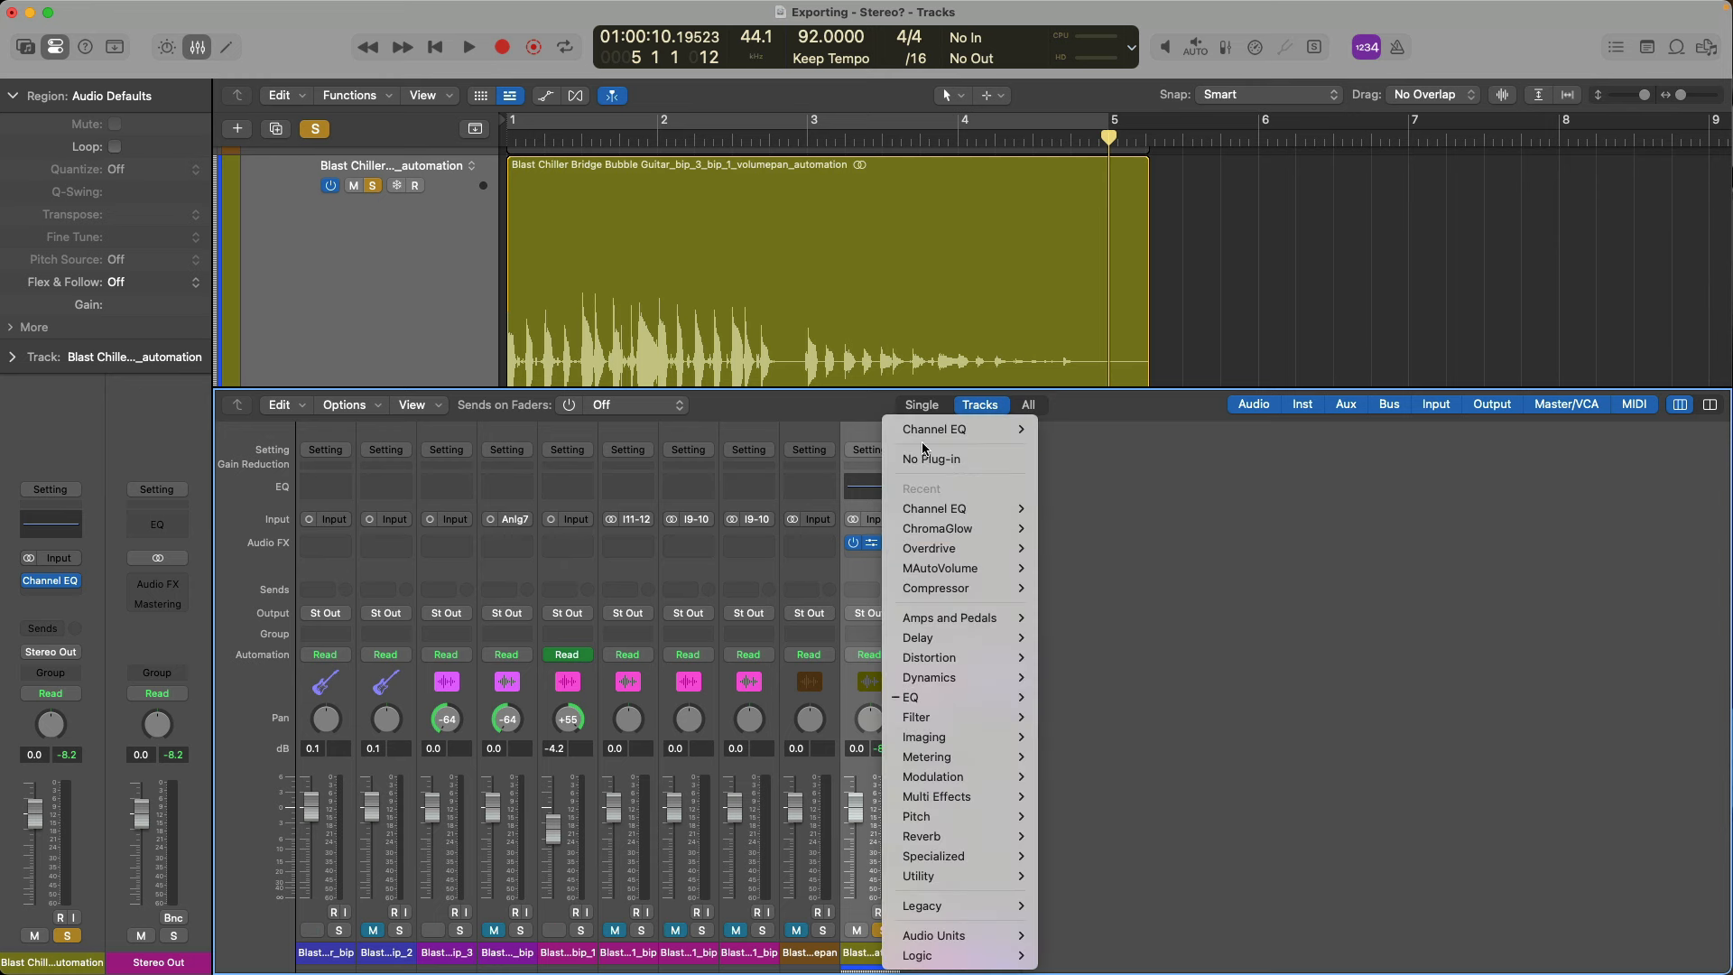
mouse_move(934, 431)
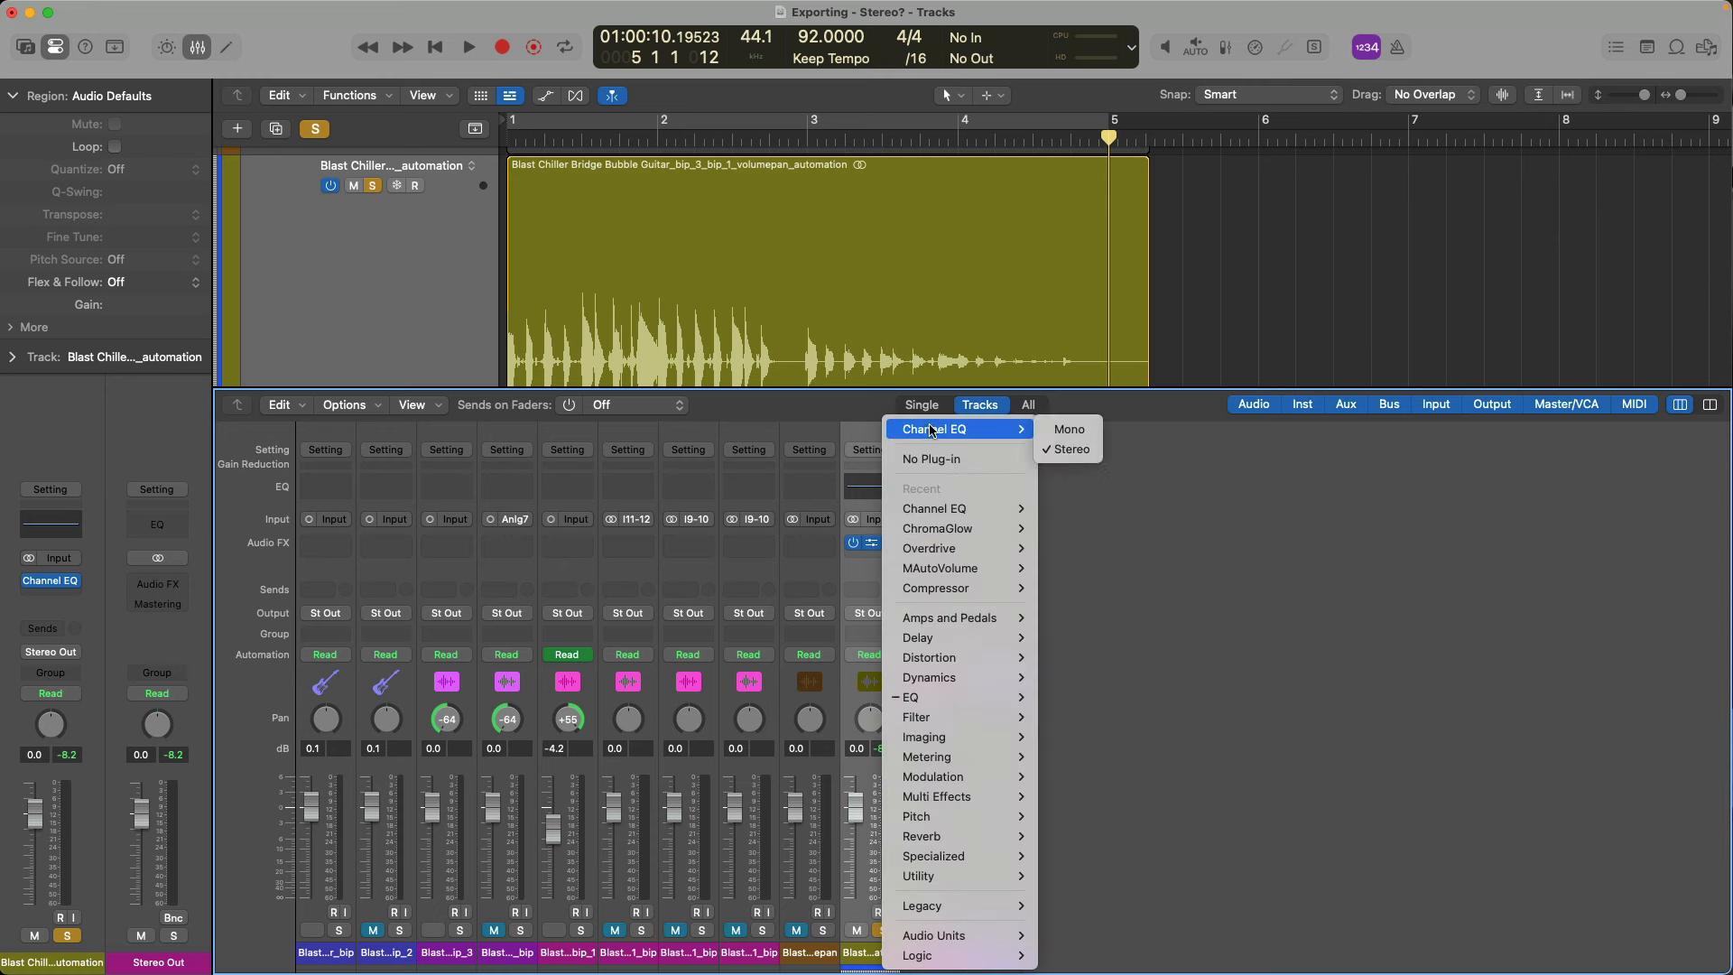
left_click(1086, 438)
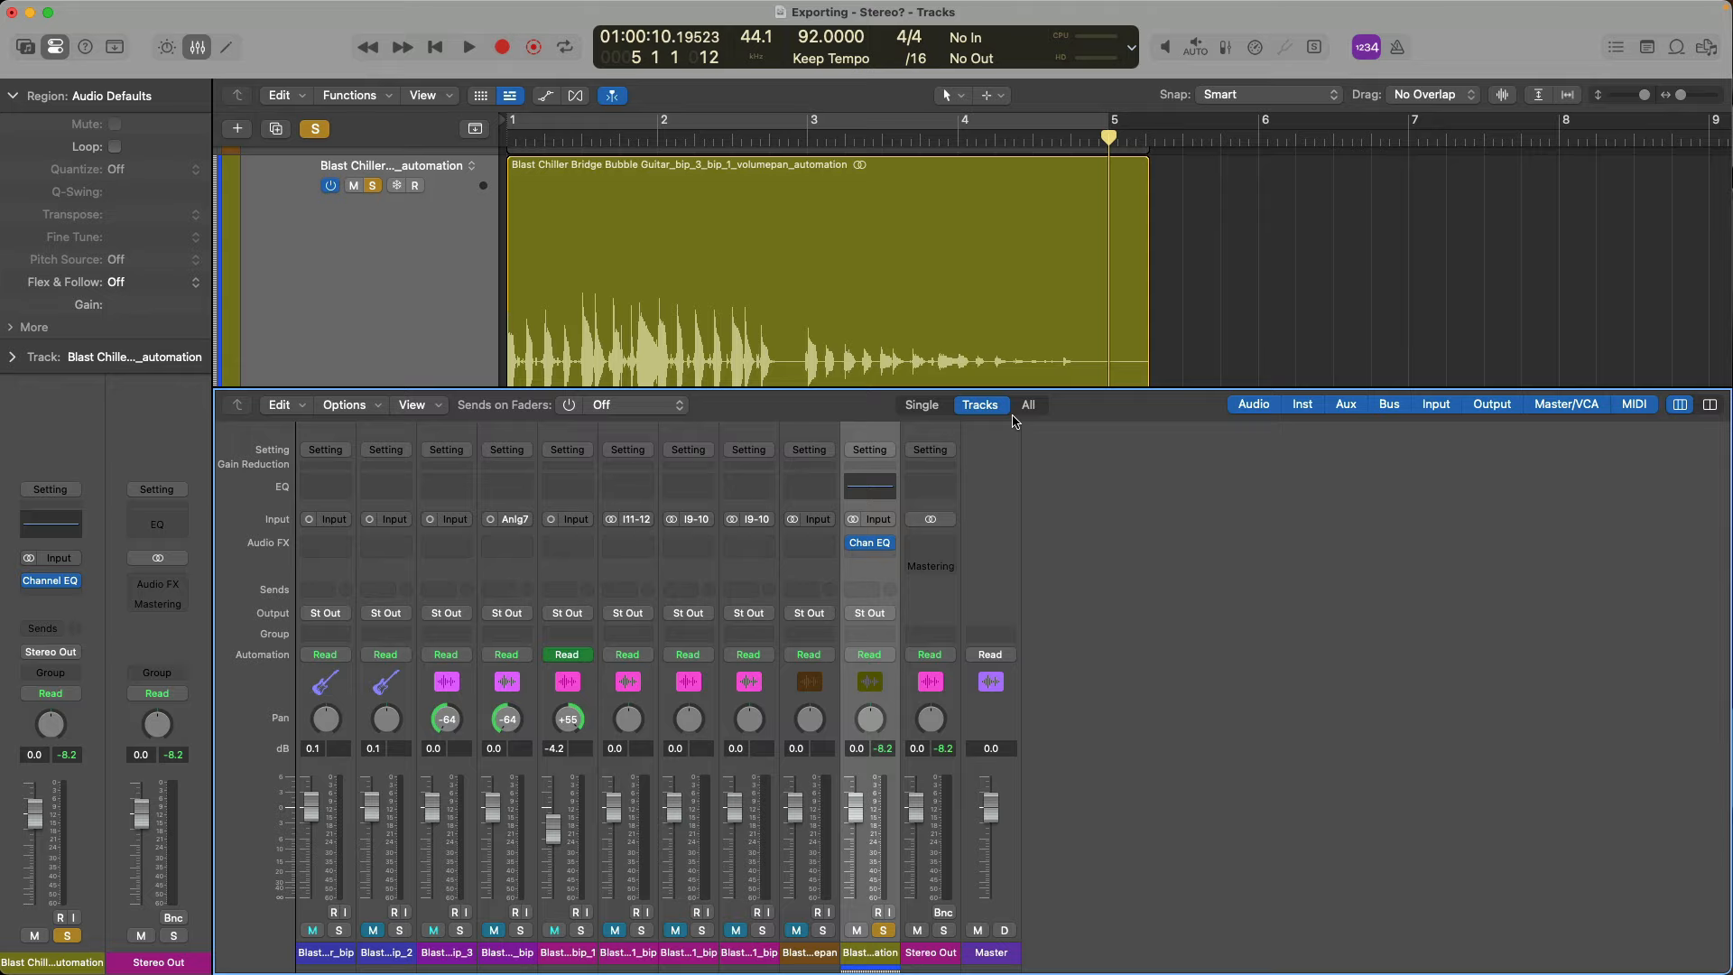
key("x")
Step: Bounce the track 10 region in place to a new track, muting the source and excluding volume/pan automation
left_click(694, 191)
key("ctrl+b")
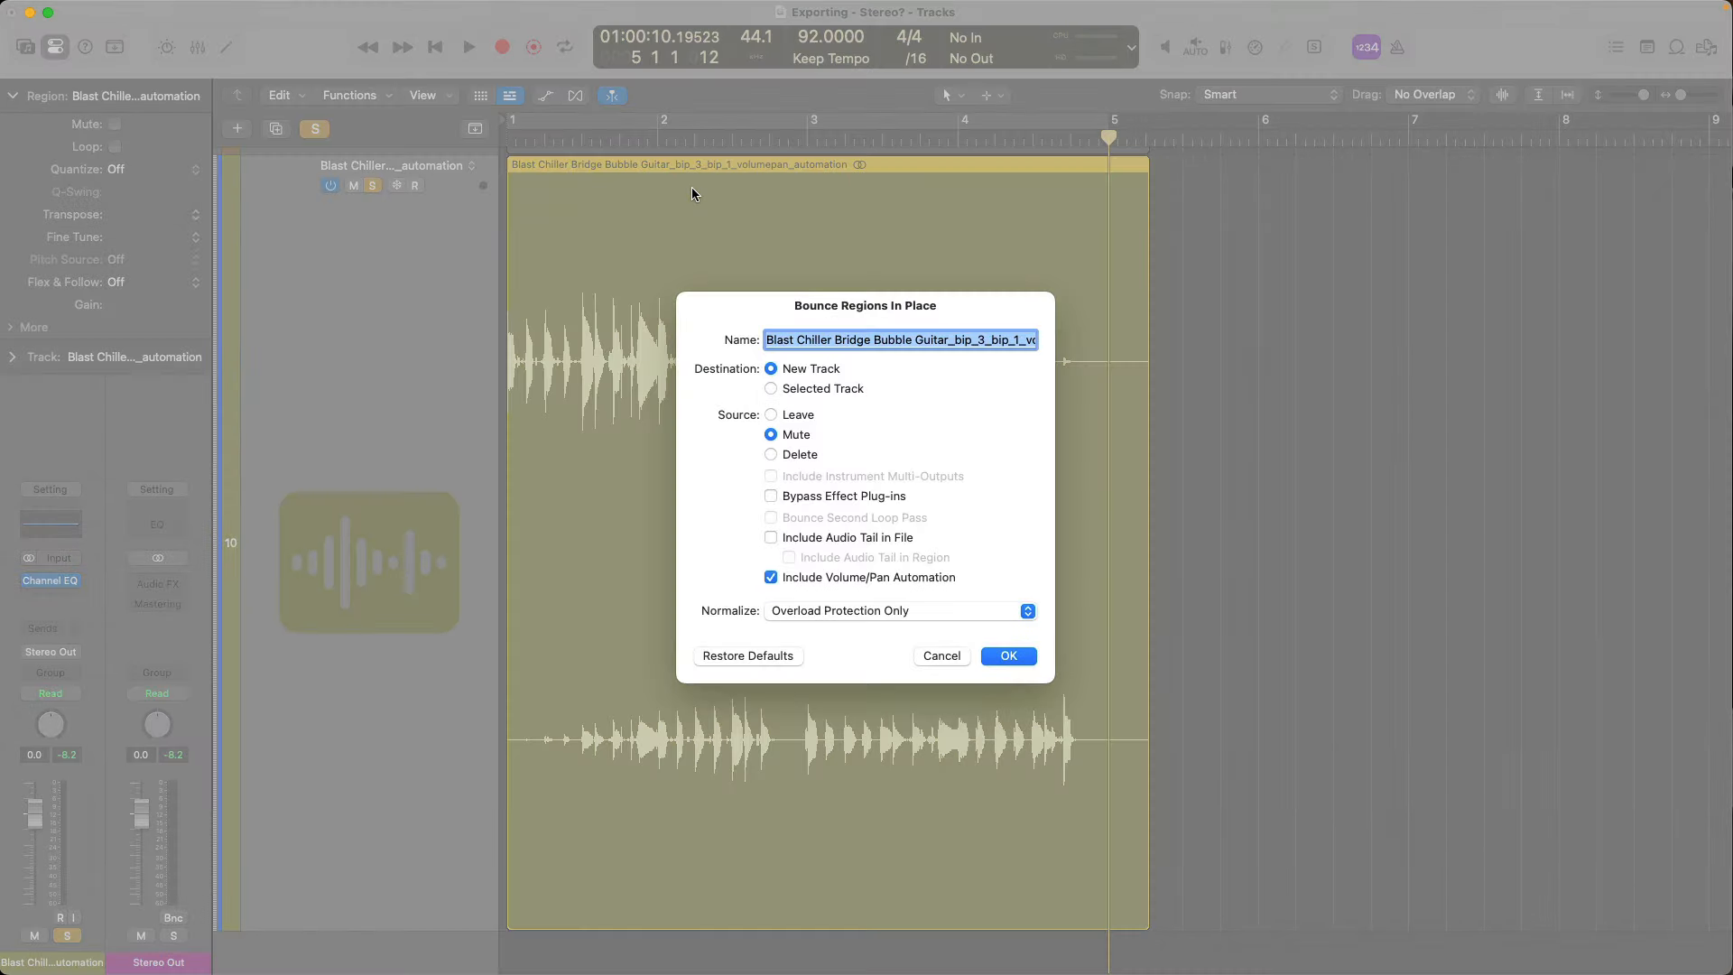
left_click(801, 582)
left_click(1009, 657)
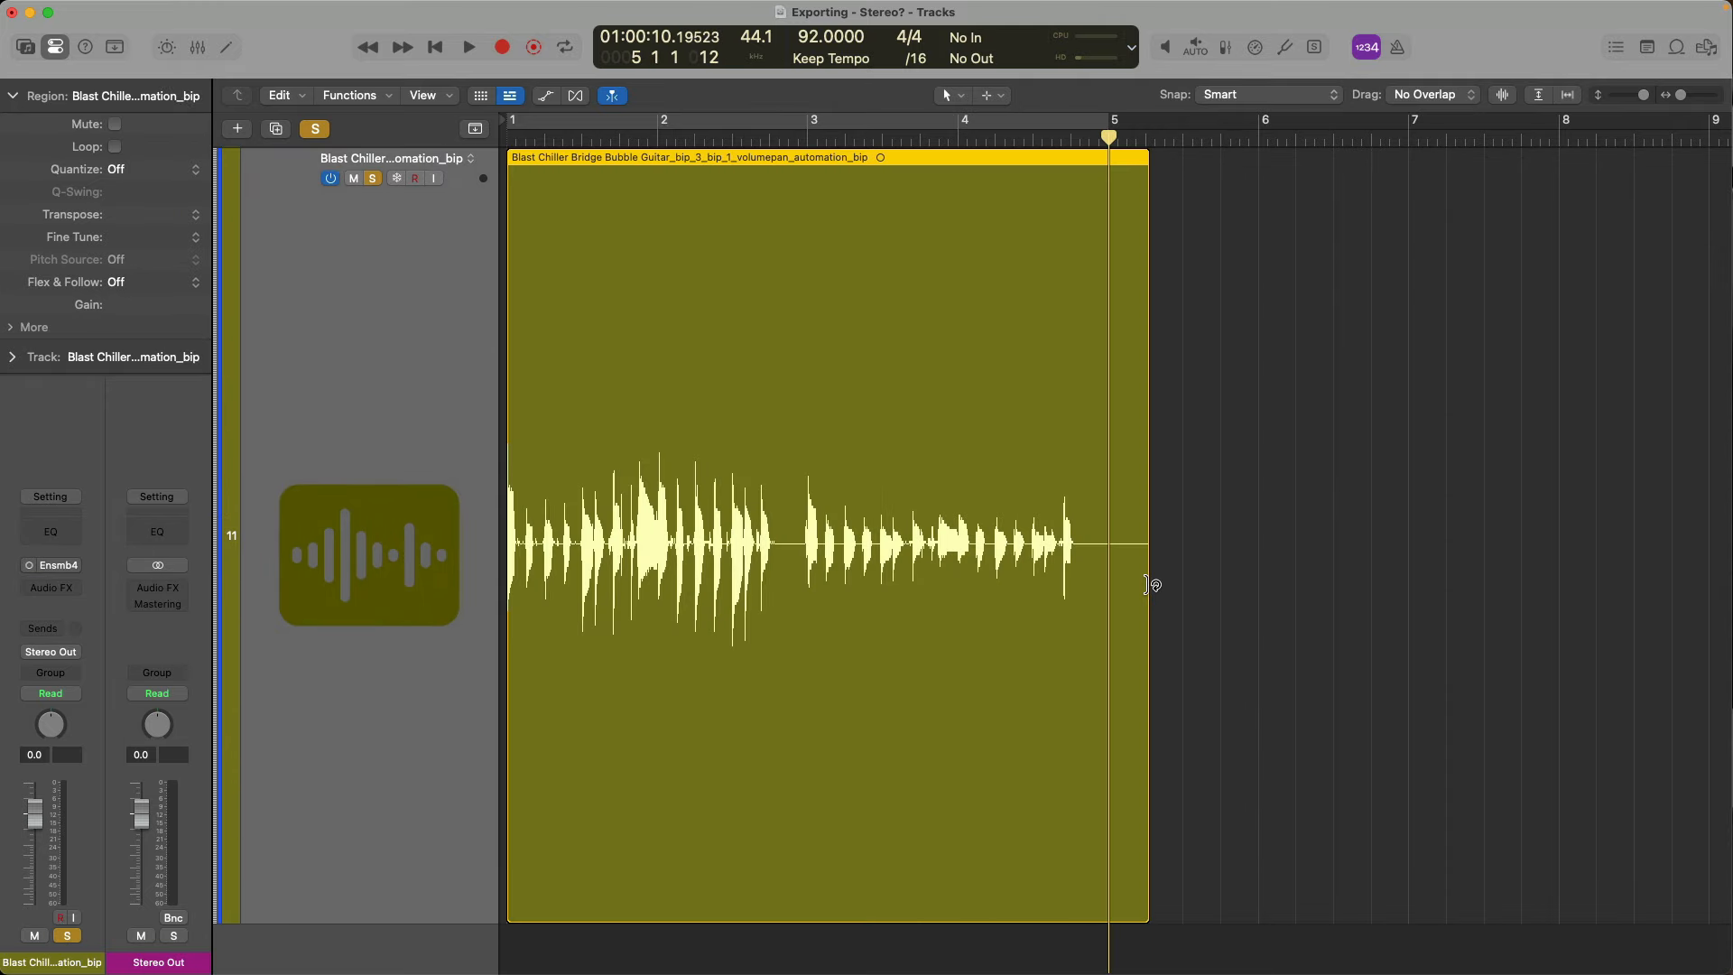
Step: Select all regions, fit them in the Tracks area and turn off solo on track 11
key("super+a")
key("z")
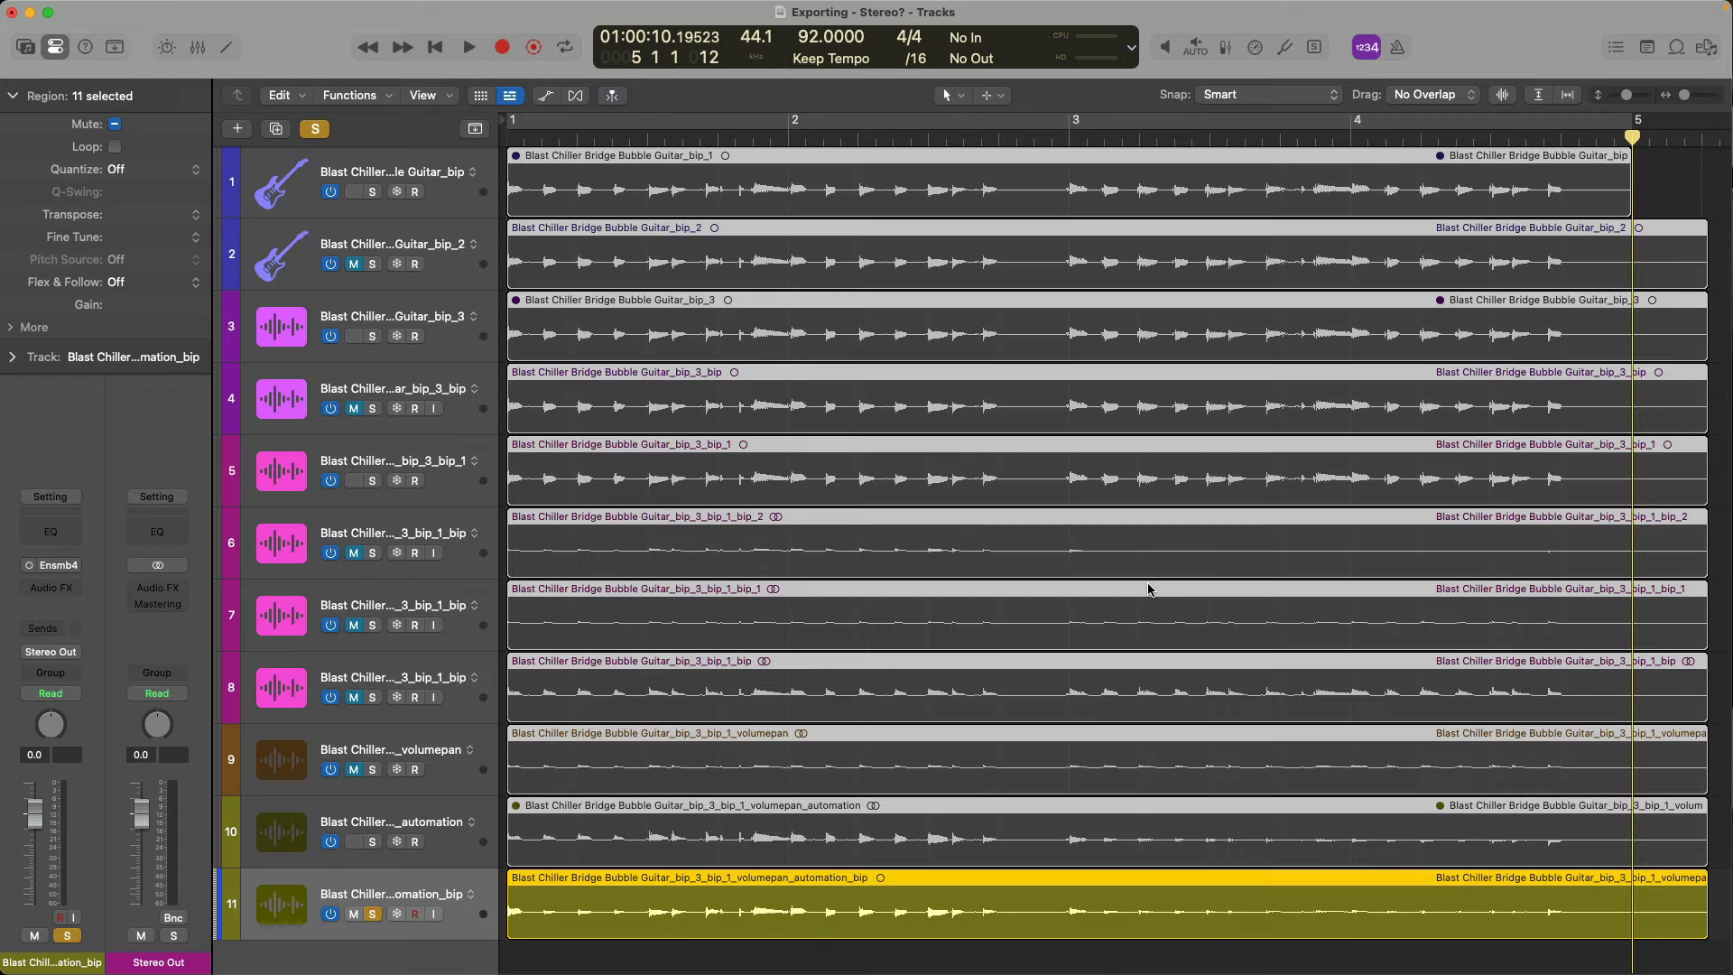
key("s")
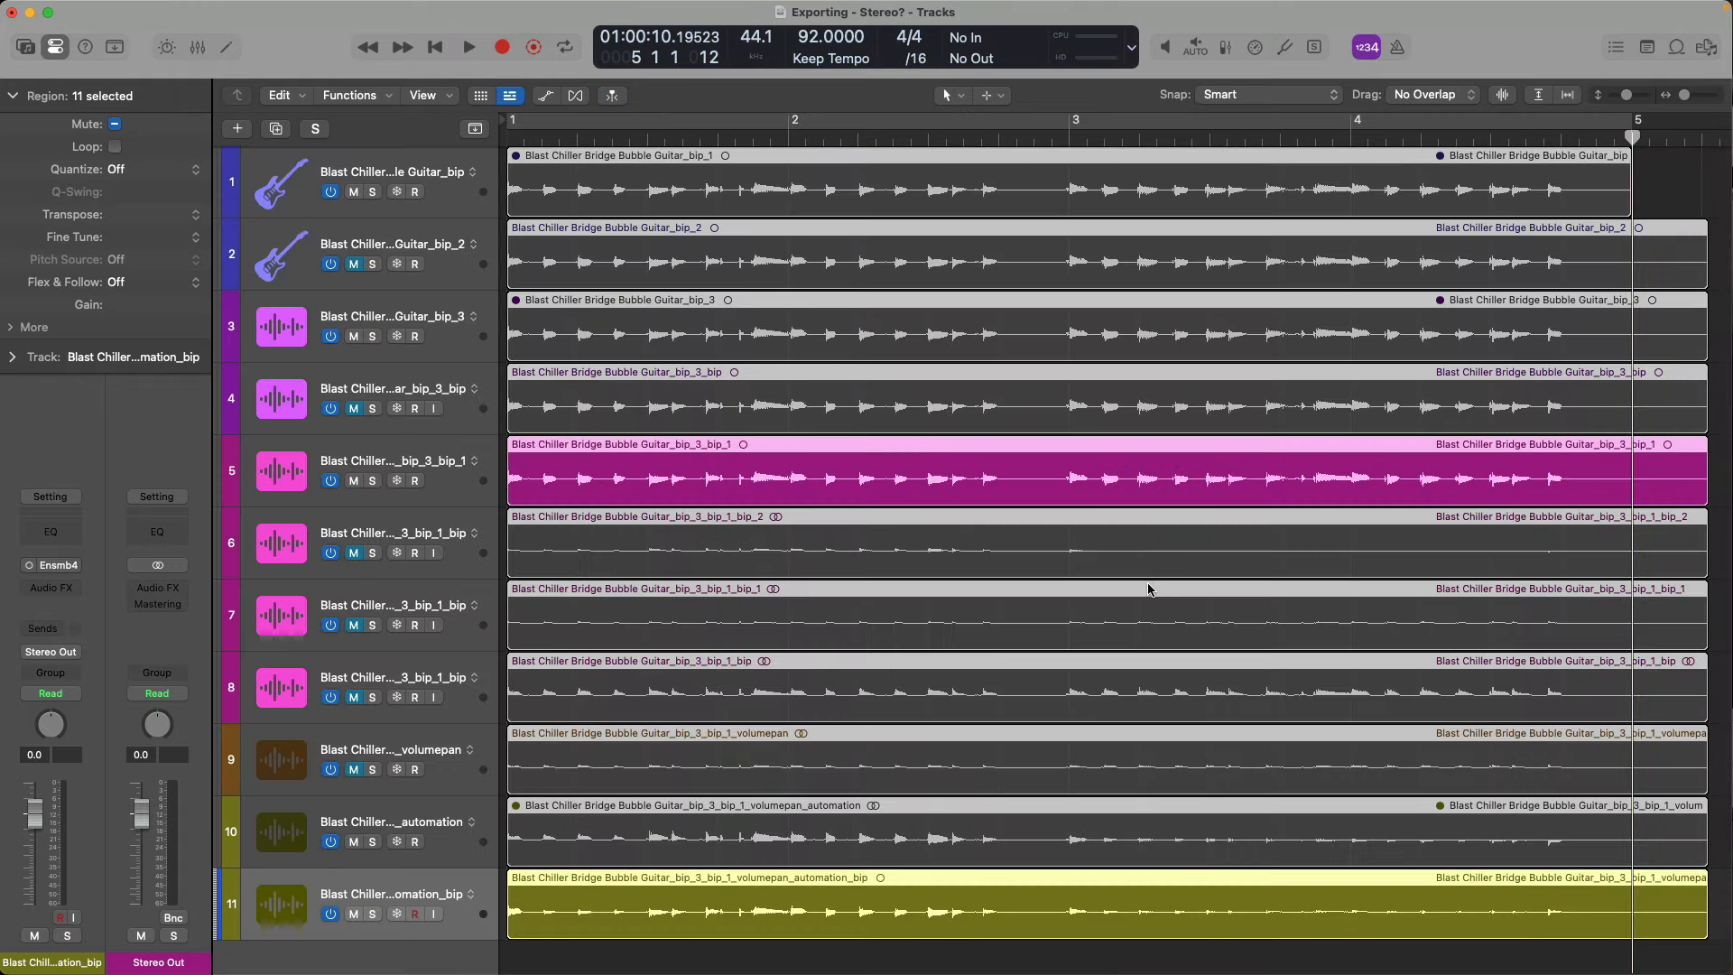